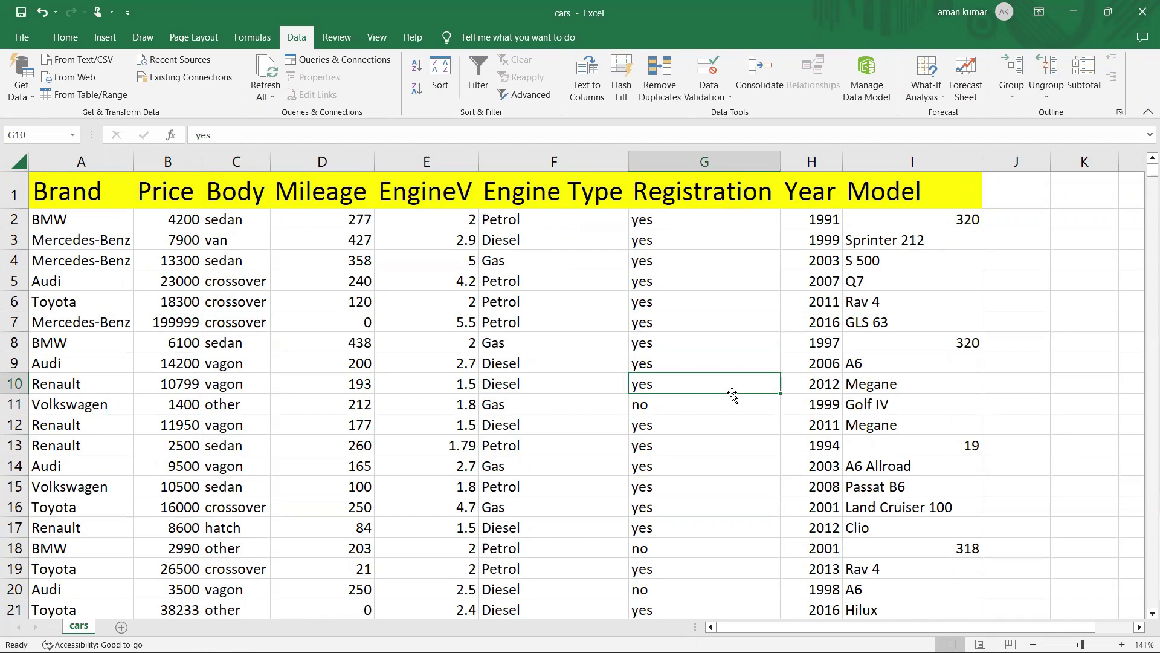
- Switch to Scrble Lite to read the handwritten list of analysis questions and return to the cars workbook in Excel
key("alt+Tab")
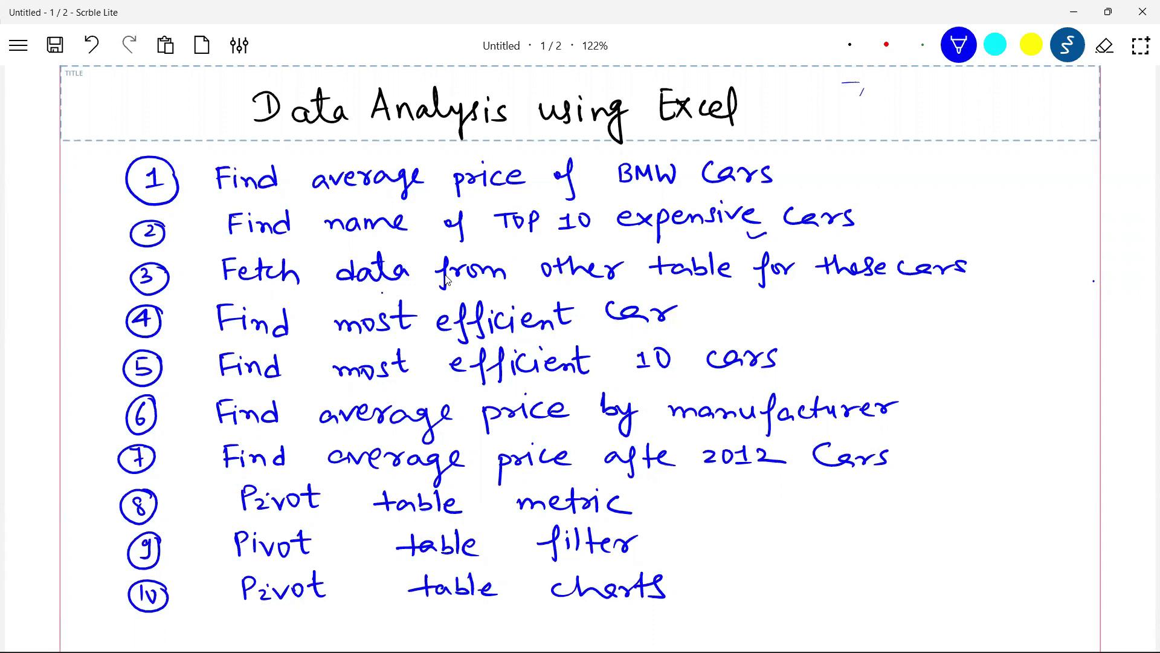
key("alt+Tab")
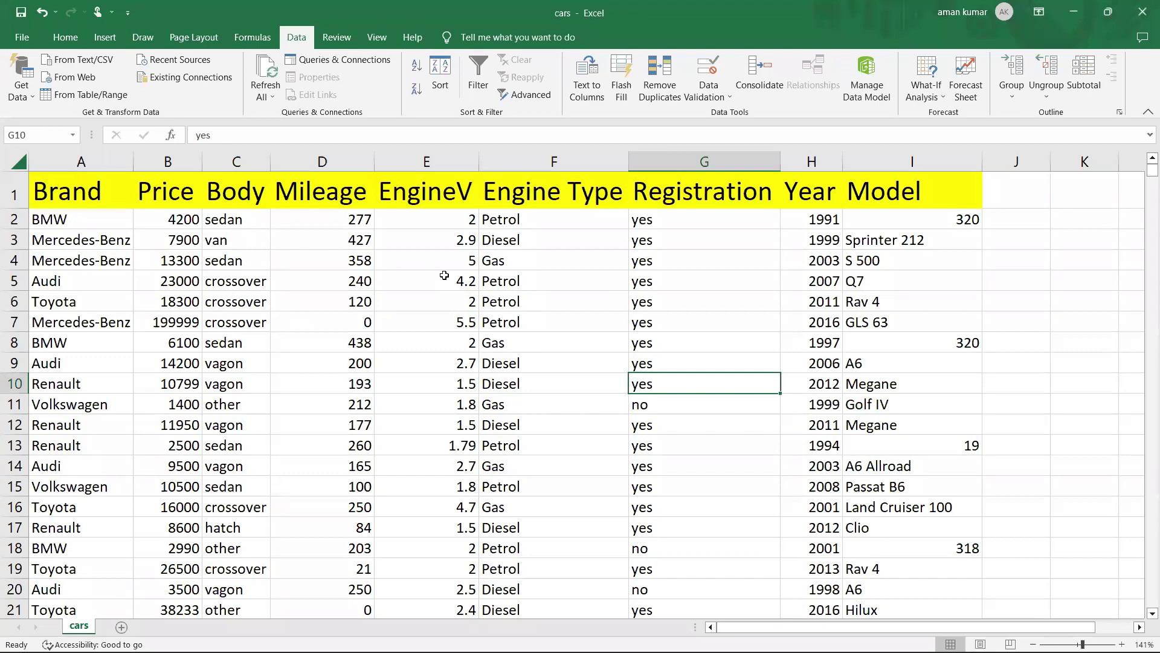
key("alt+Tab")
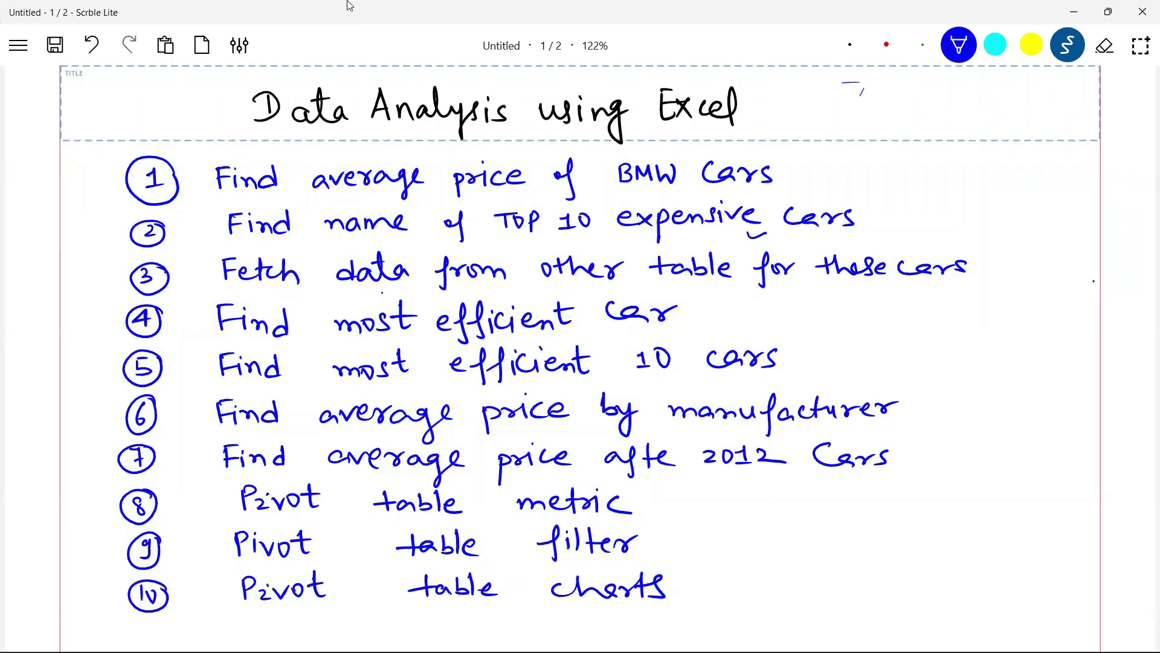
key("alt+Tab")
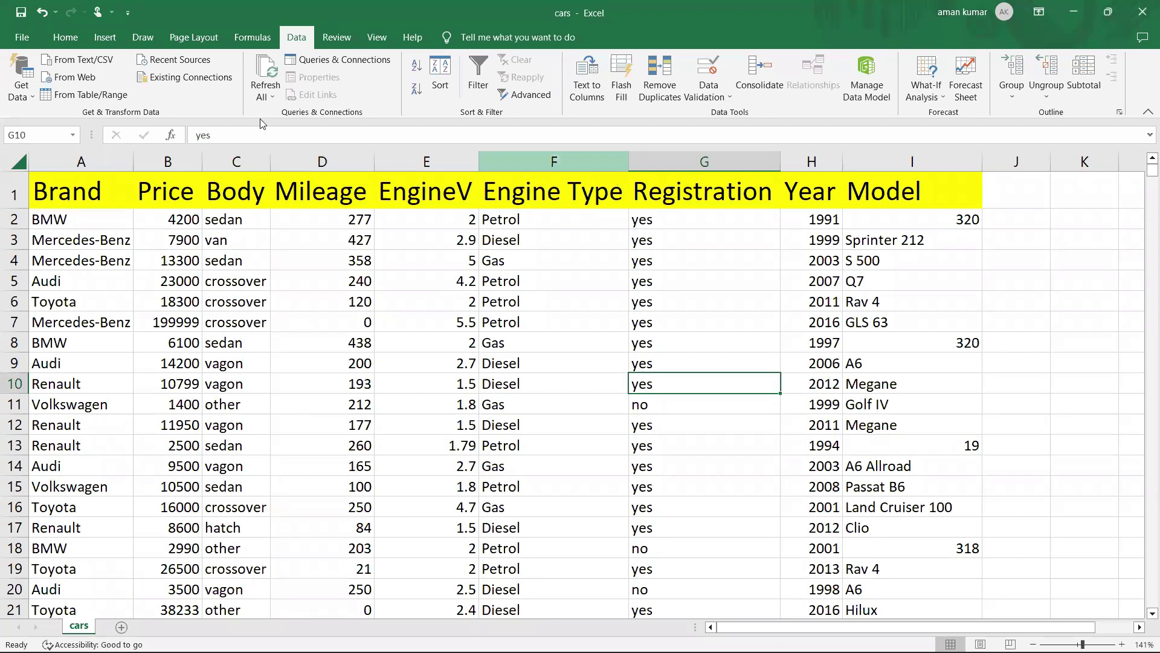
- Add filters to the header row and filter the Brand column to show only BMW
left_click(9, 201)
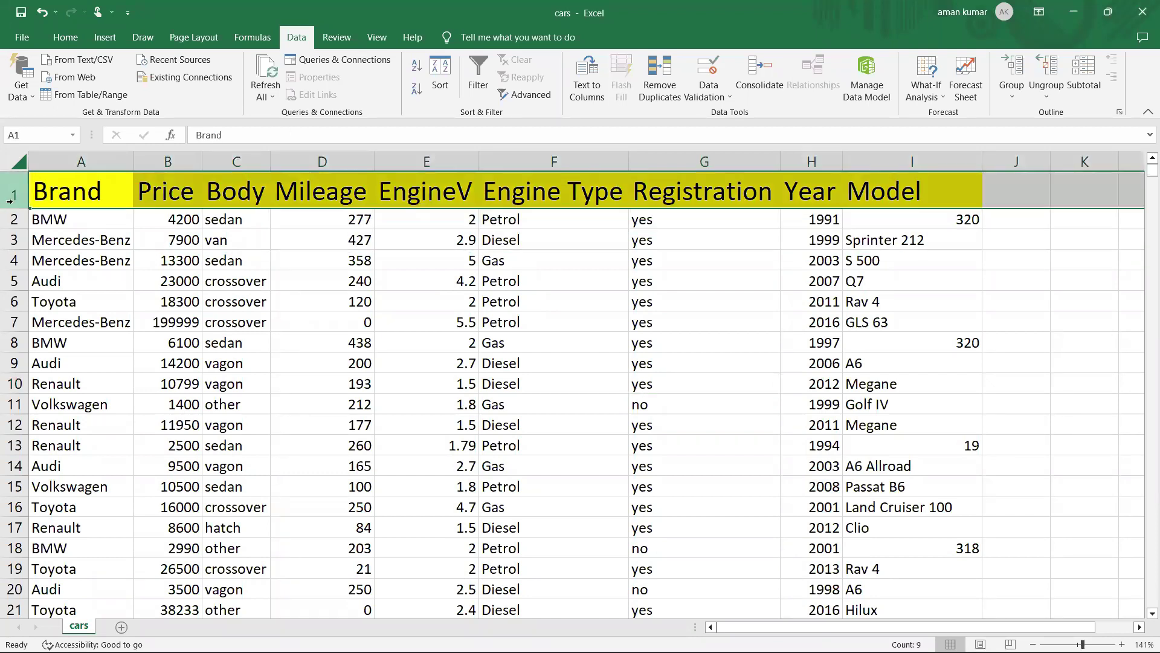
left_click(465, 85)
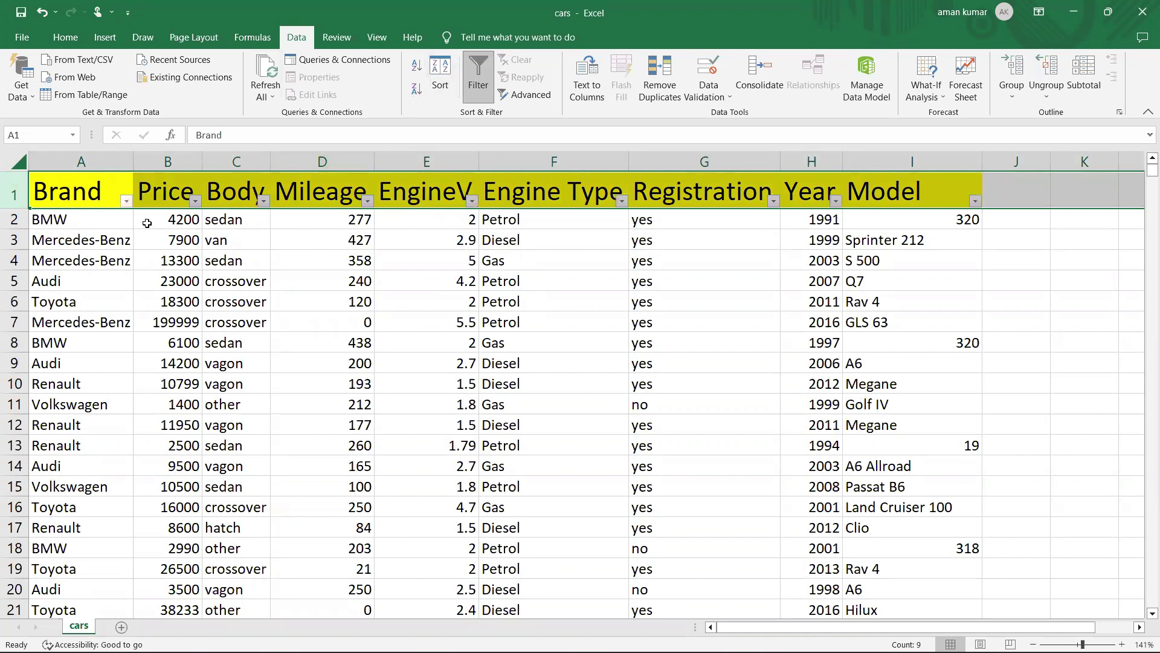
left_click(126, 201)
left_click(40, 367)
left_click(41, 394)
left_click(110, 513)
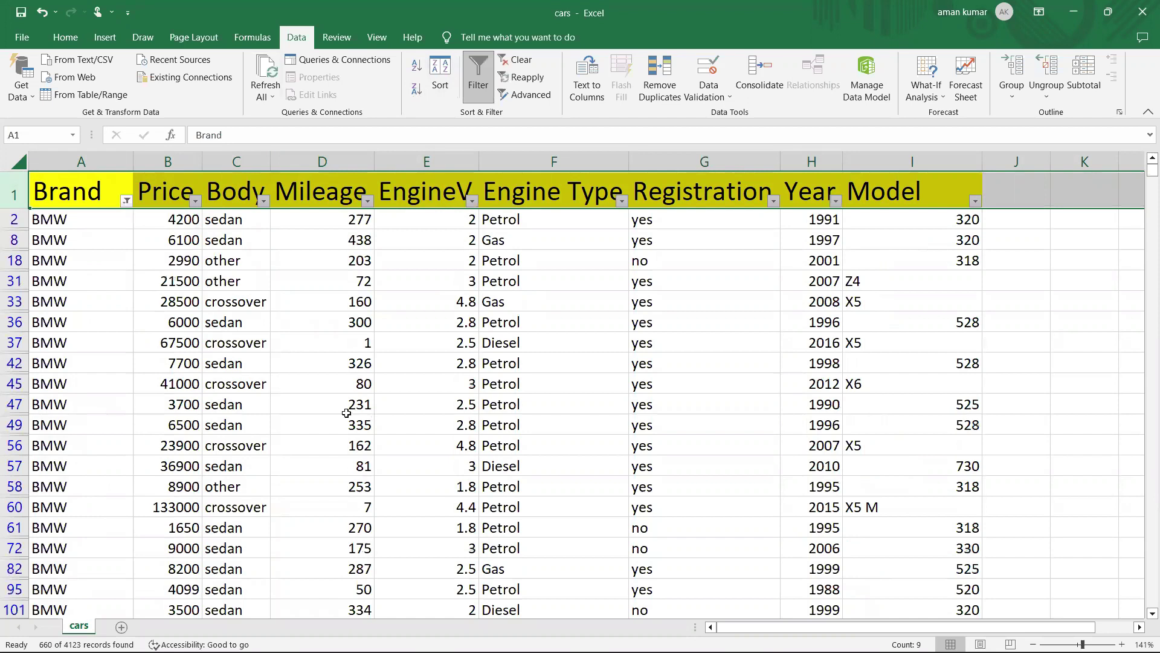
- Check the average of the filtered Price column in the status bar and enable Numerical Count there
left_click(172, 160)
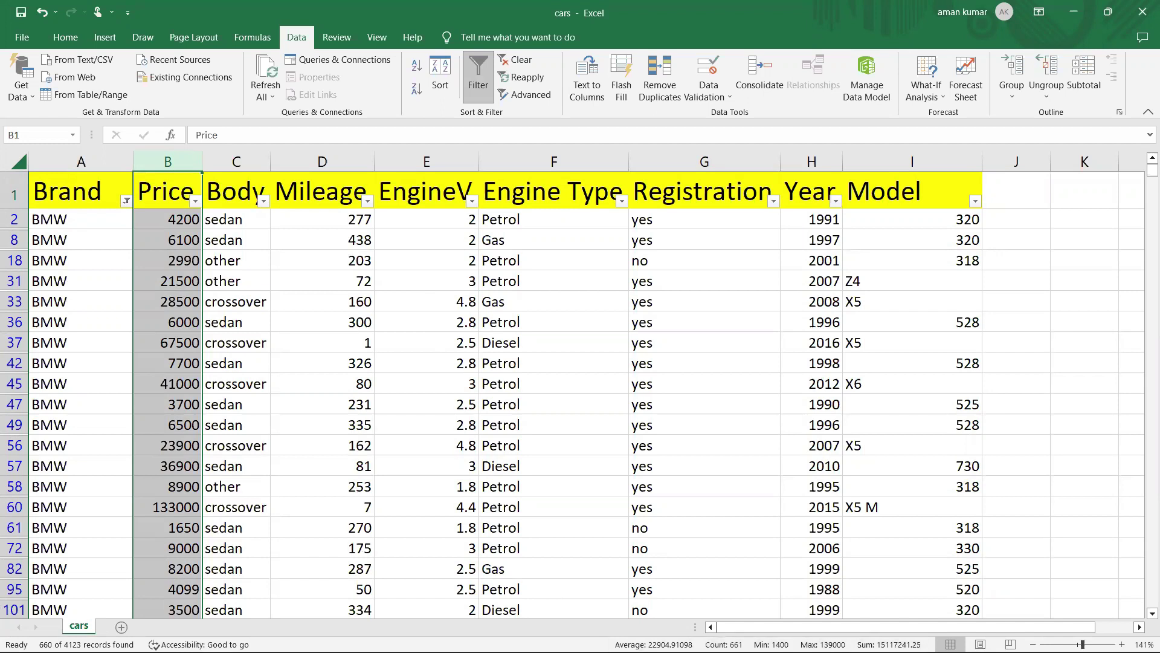
right_click(572, 644)
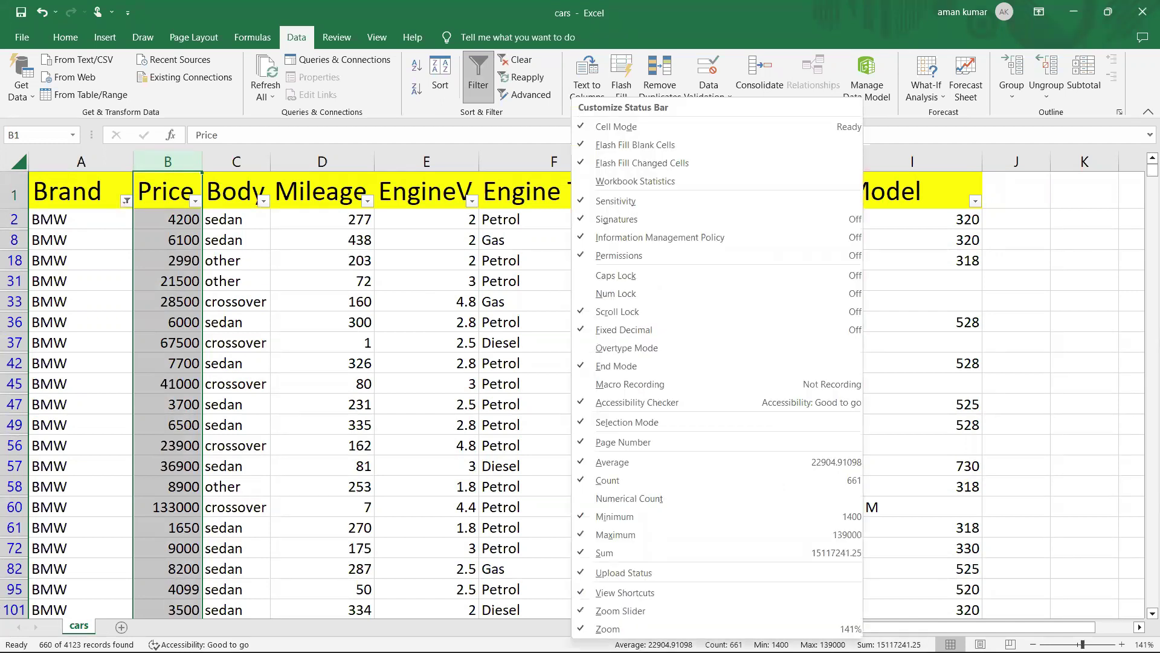
left_click(597, 498)
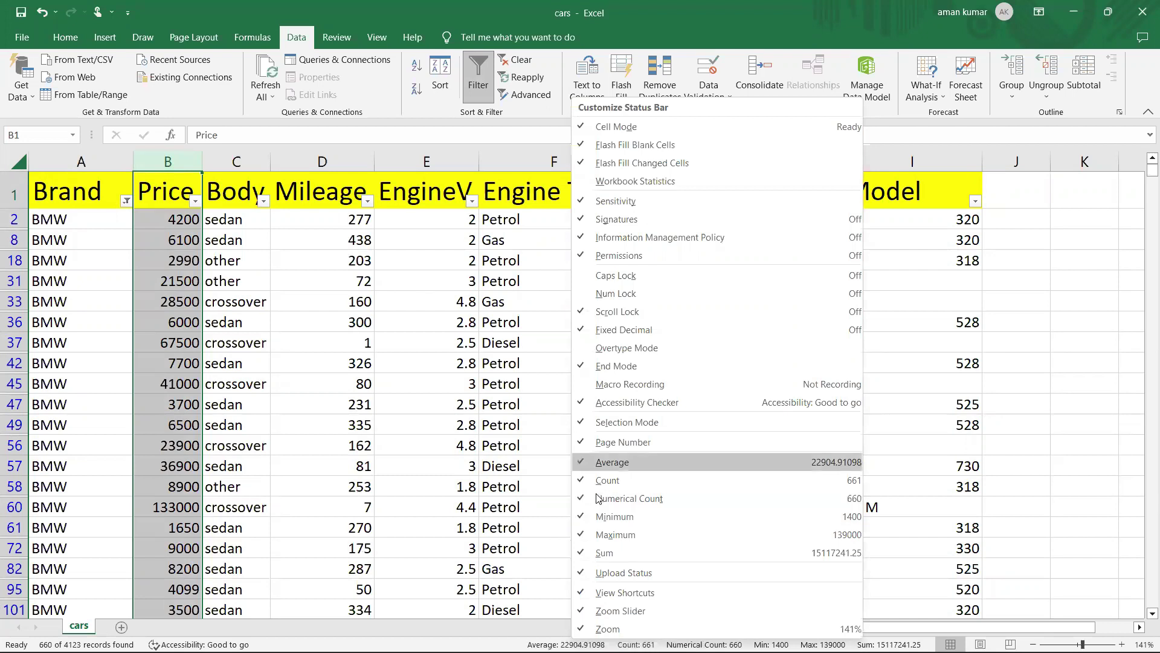
left_click(494, 437)
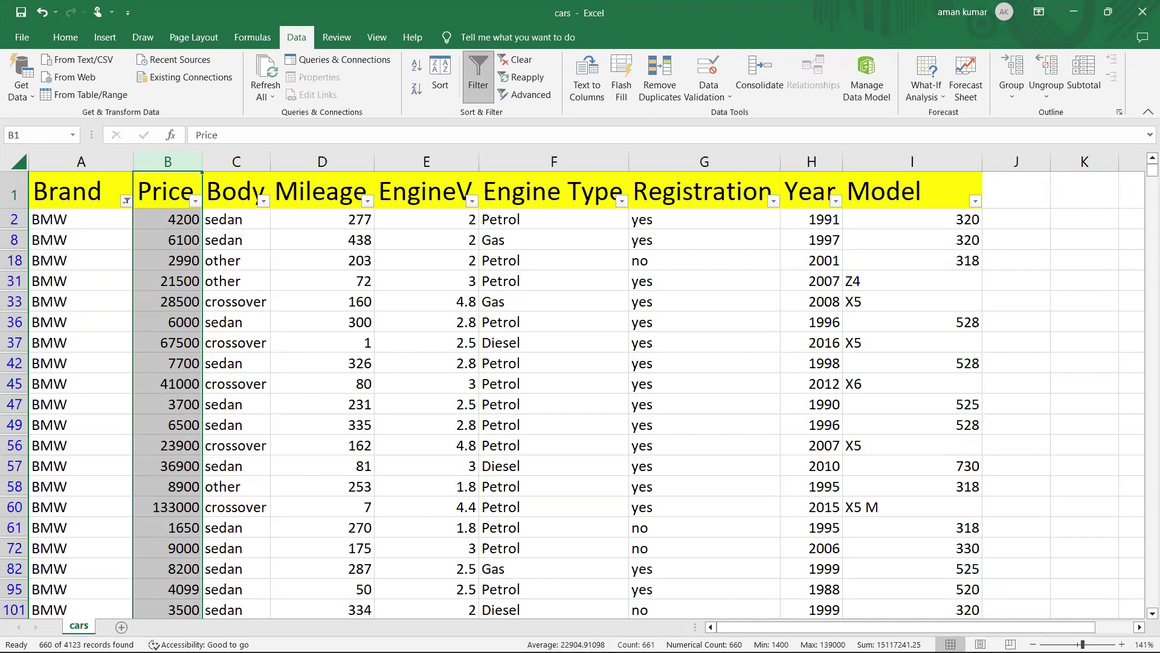
right_click(508, 644)
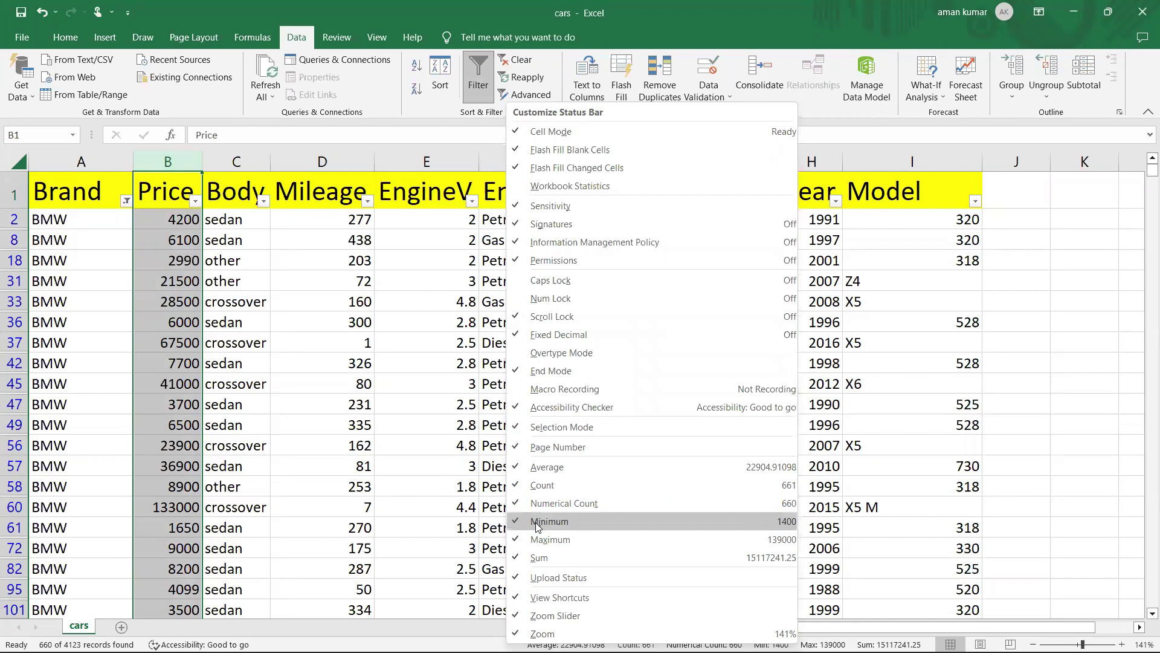
left_click(500, 492)
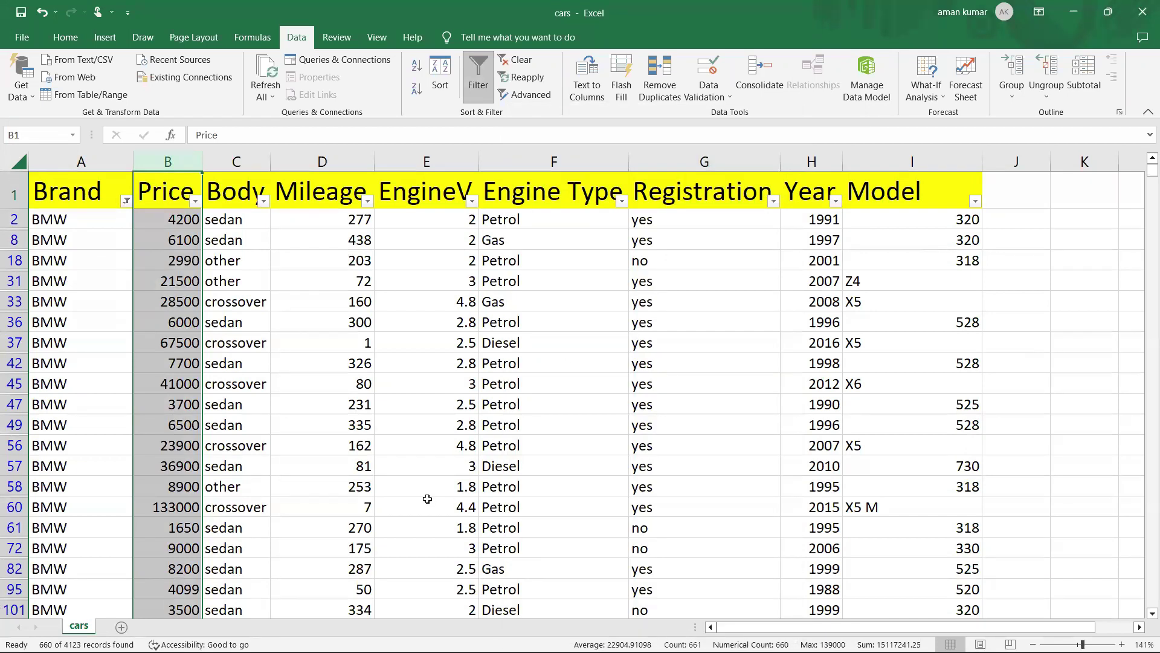
left_click(506, 401)
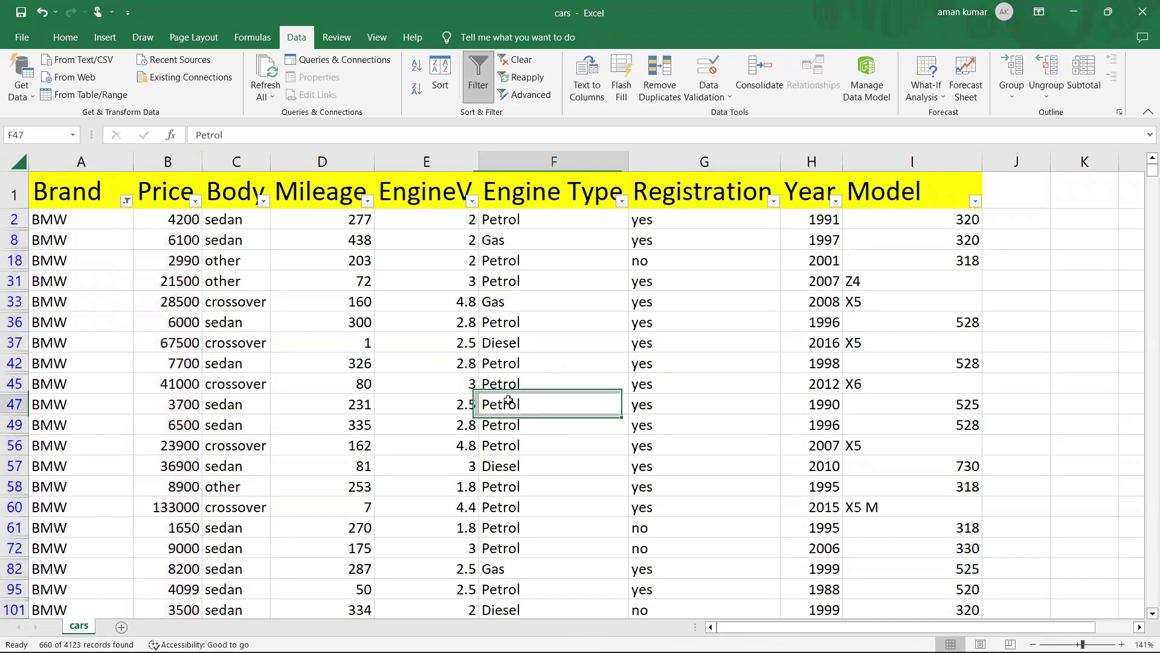
- Examine the BMW entries in the Model column and the column's summary statistics
left_click(920, 214)
left_click(884, 281)
left_click(876, 314)
left_click(898, 162)
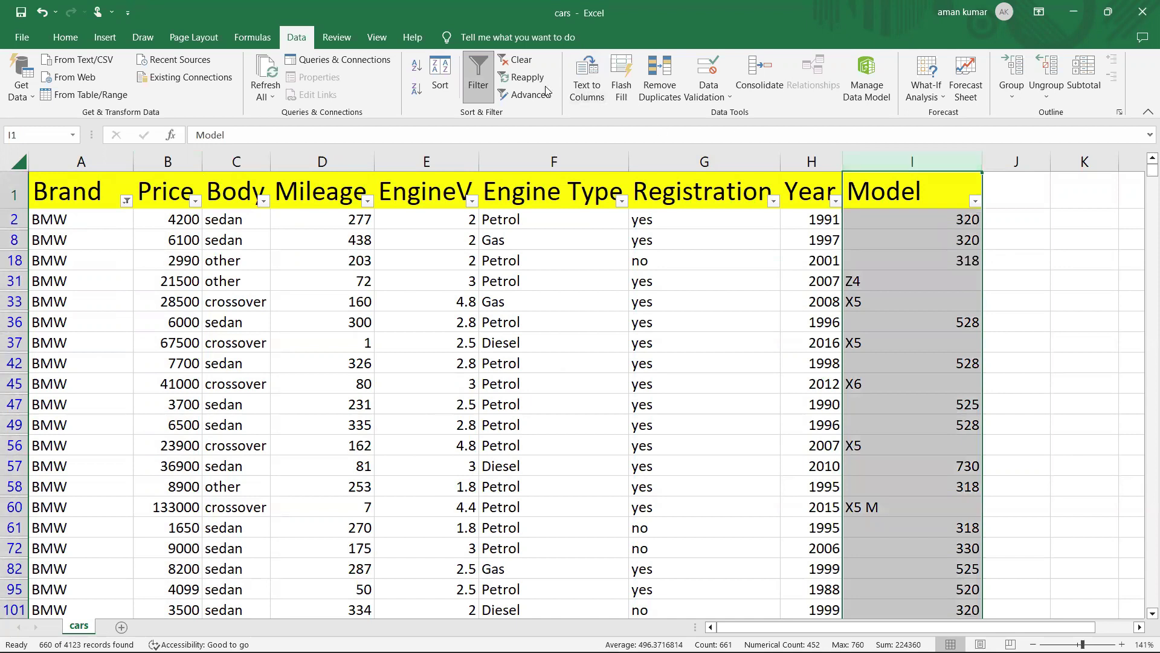
- Clear the BMW filter so all brands are included, and check the question list in Scrble Lite before returning to Excel
left_click(518, 60)
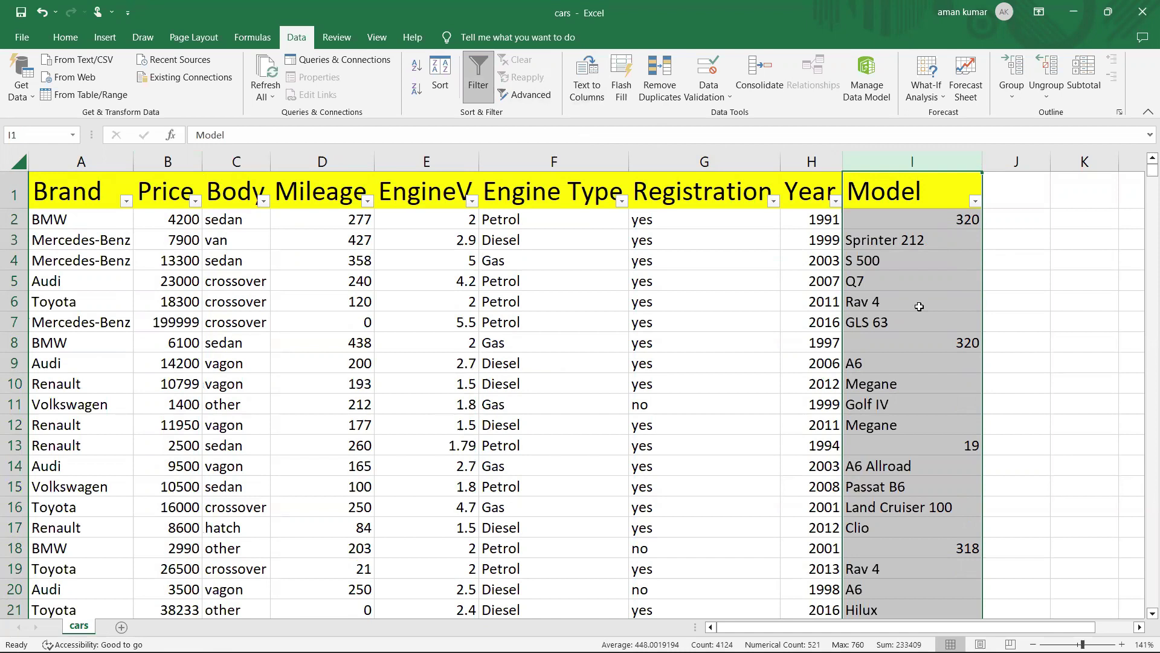
left_click(574, 332)
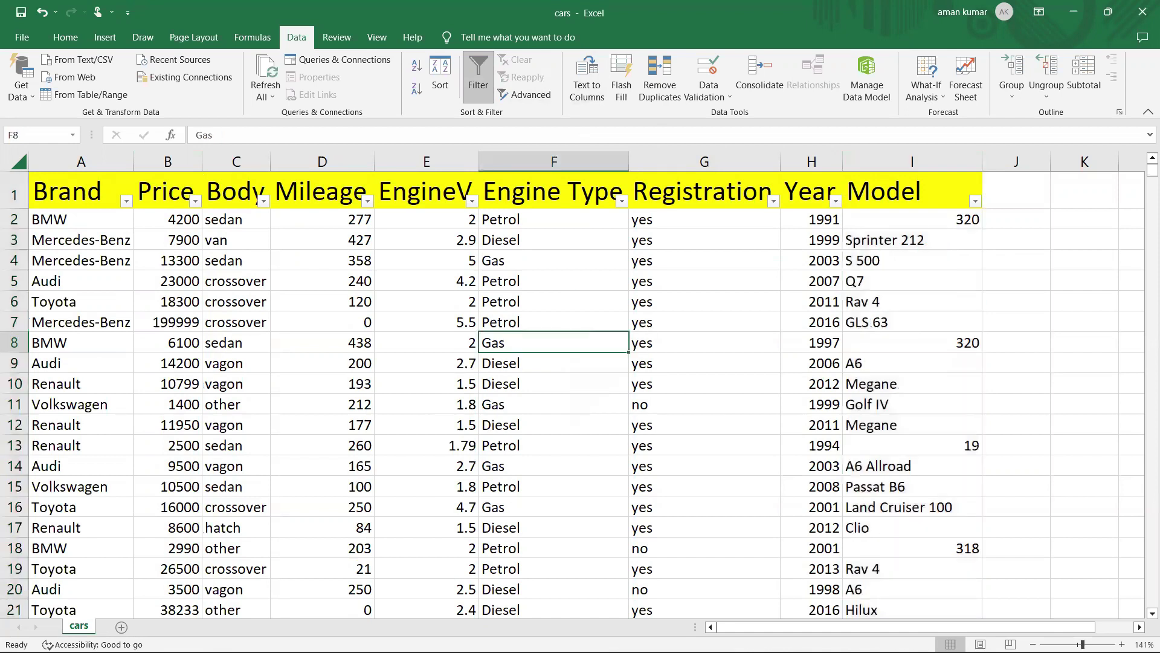
left_click(736, 635)
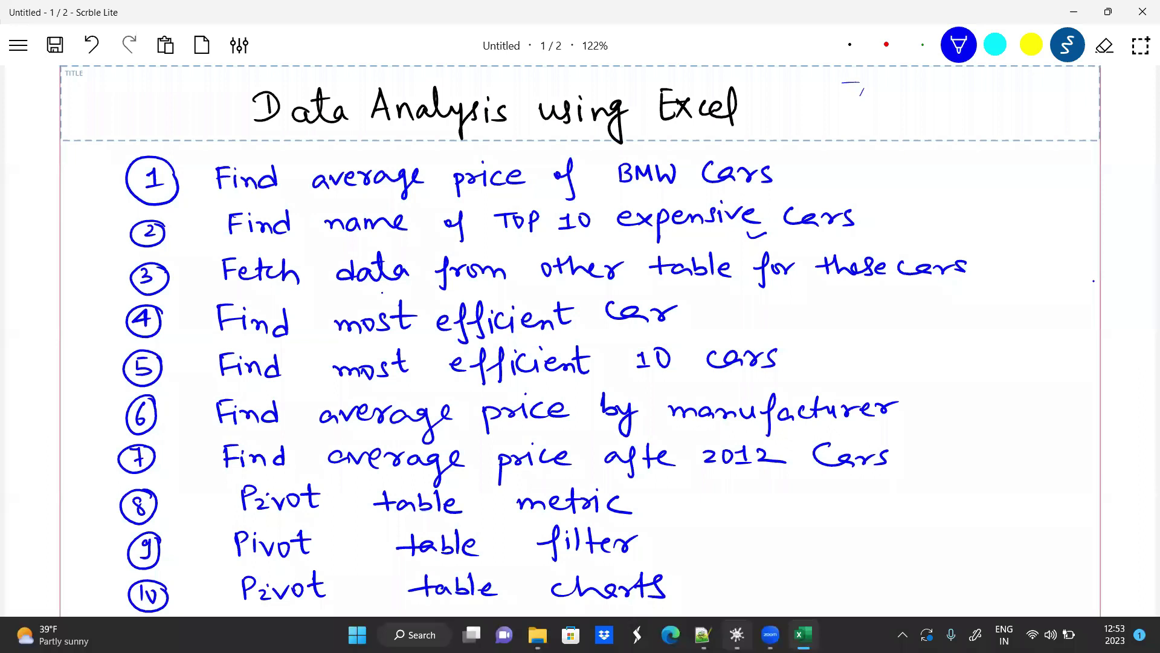
key("alt+Tab")
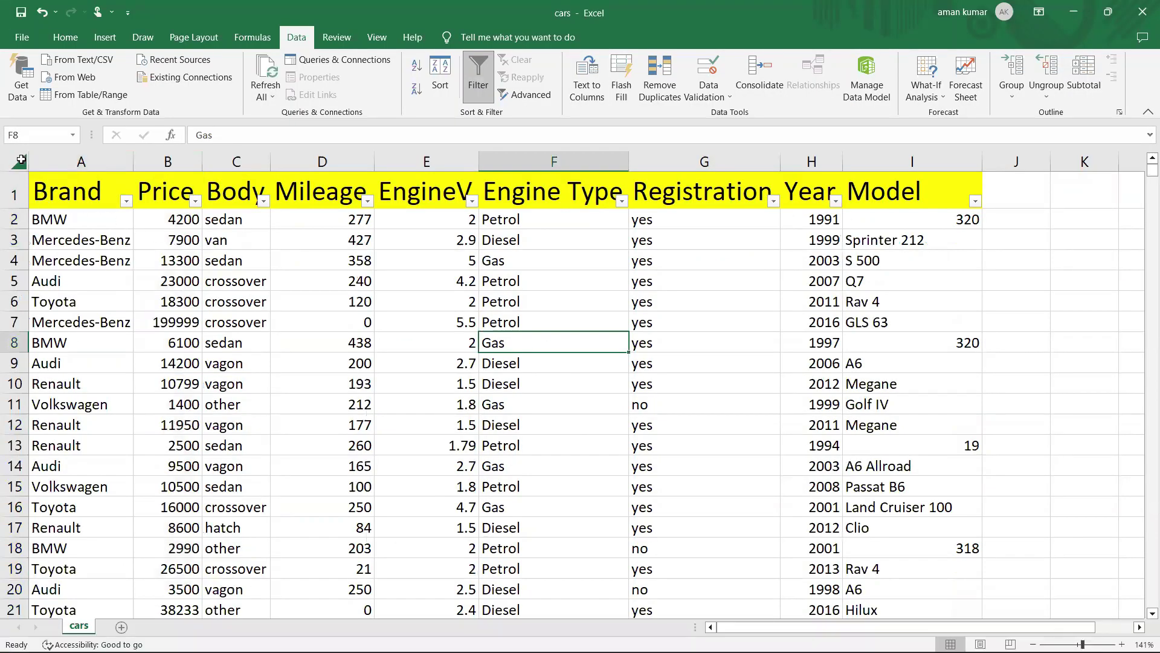
- Sort the whole table by Price cell values from Largest to Smallest
left_click(21, 159)
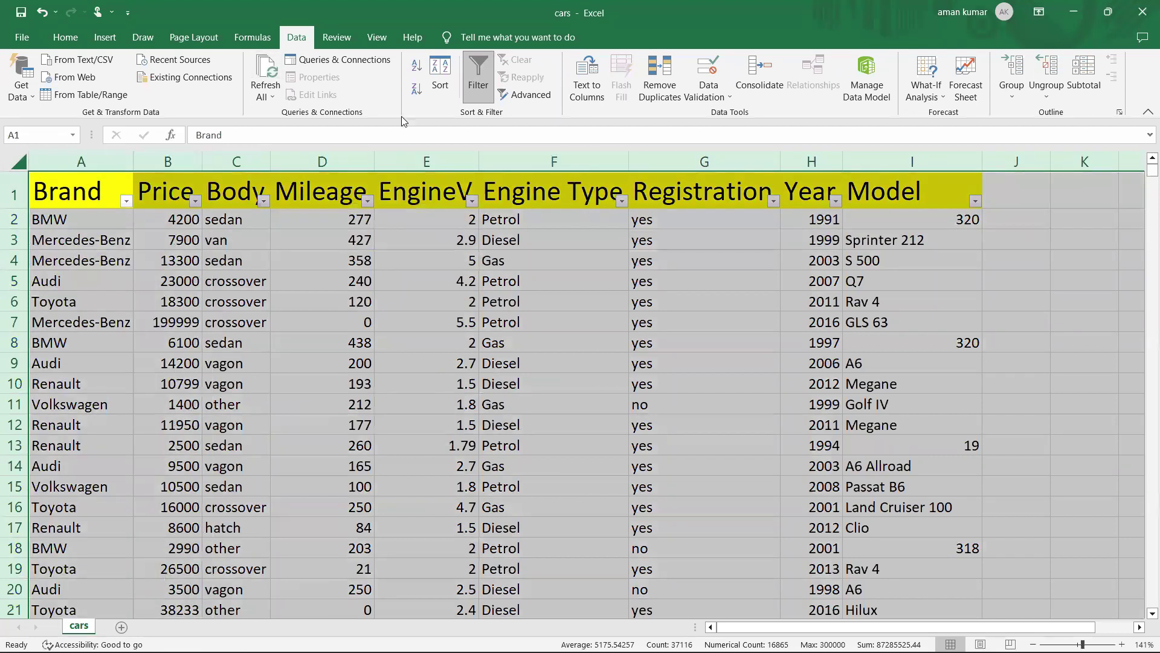
left_click(441, 75)
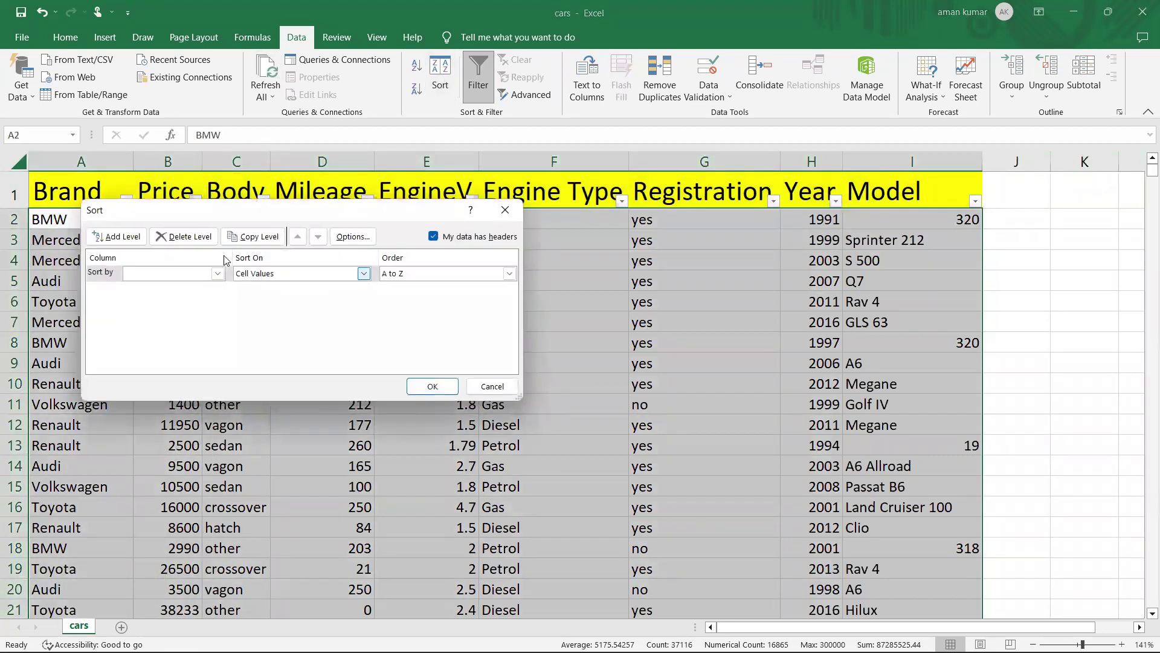
left_click(217, 274)
left_click(145, 302)
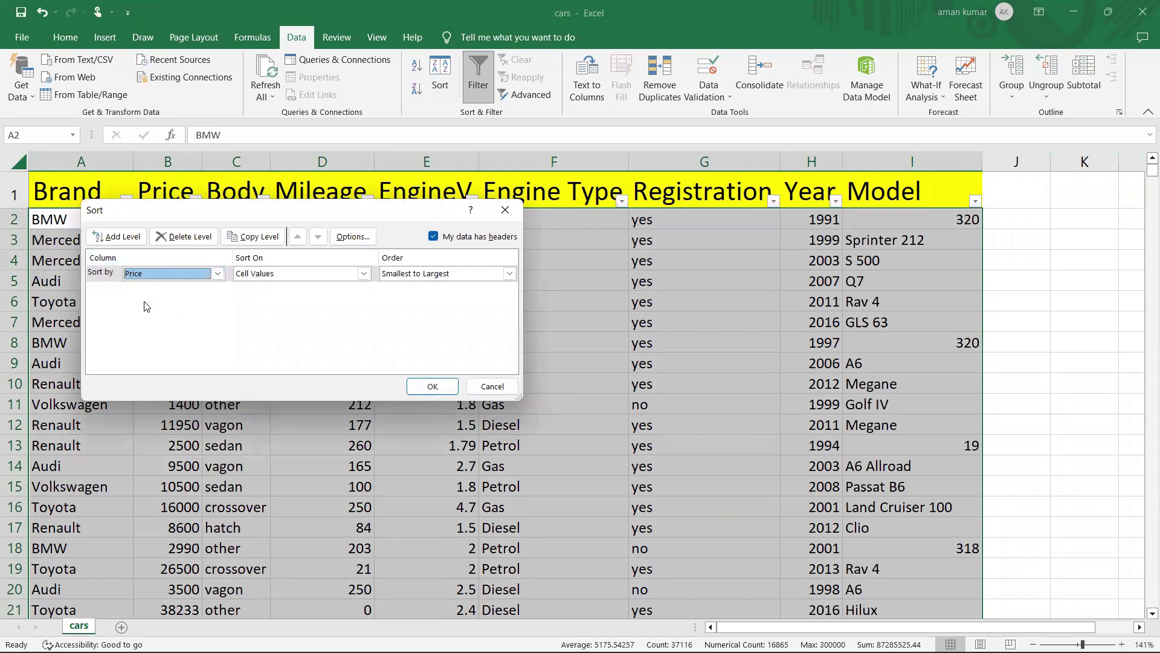
left_click(430, 275)
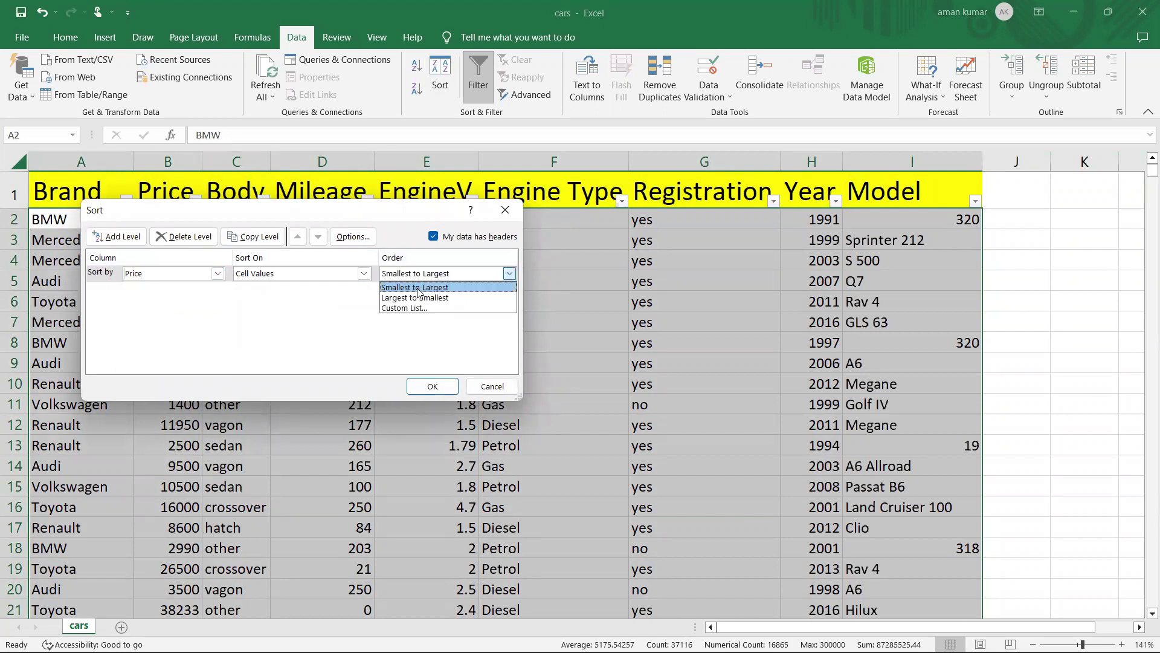
left_click(408, 298)
left_click(433, 387)
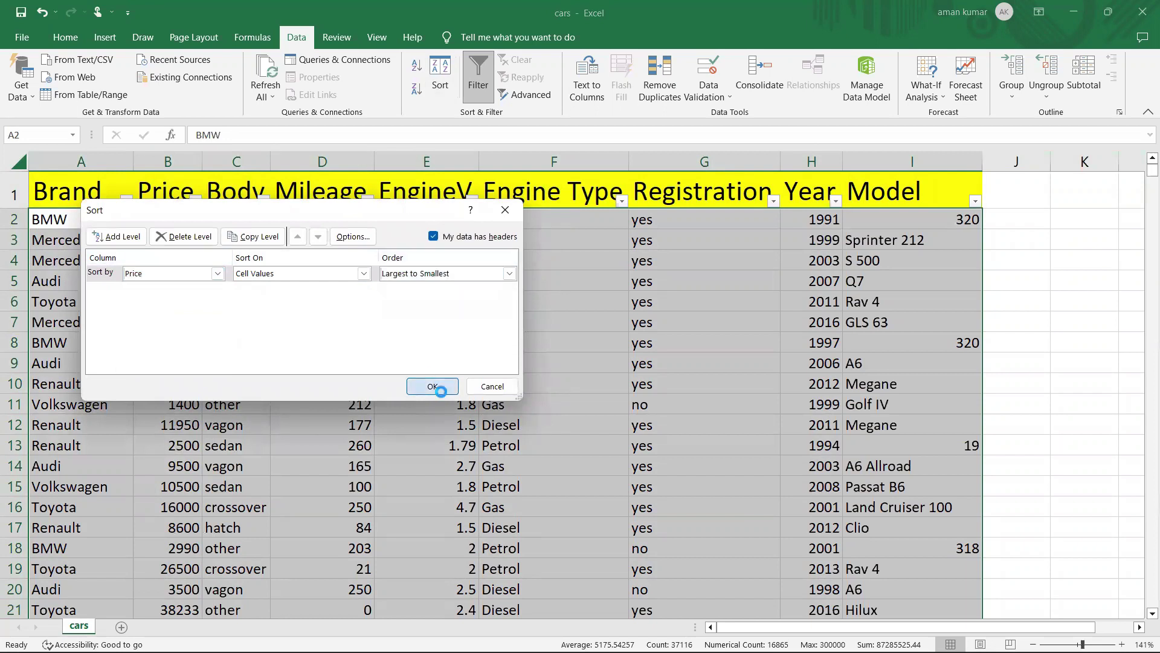
left_click(308, 384)
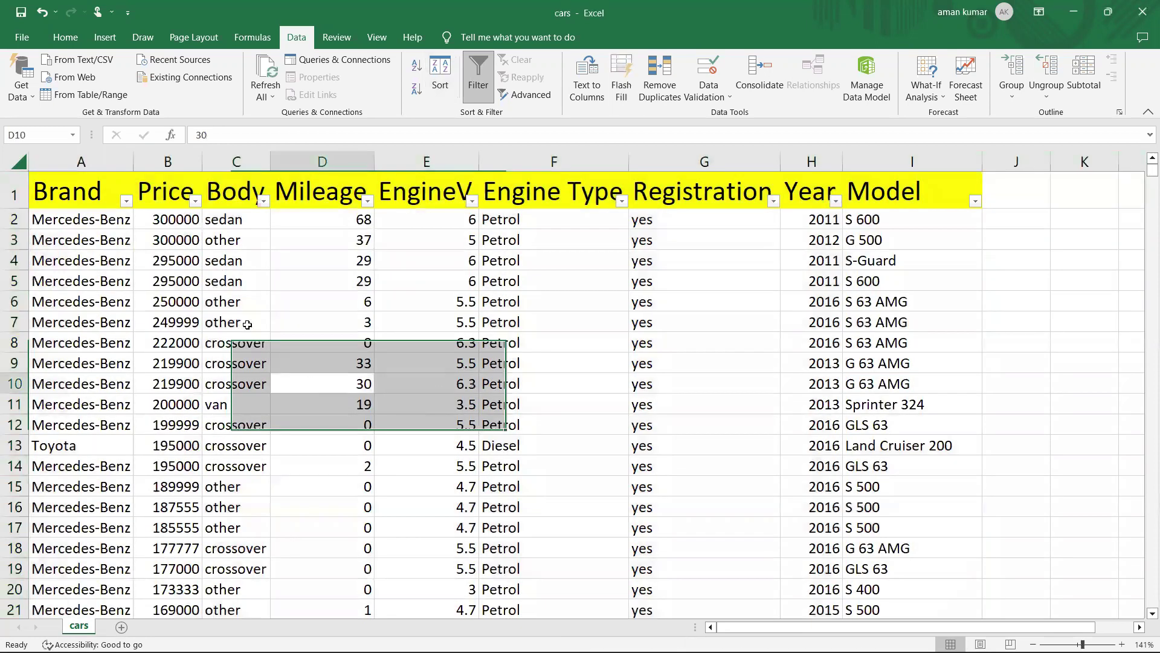
- Highlight the ten most expensive cars in A2:I11 and consult the question list in Scrble Lite before returning to Excel
left_click_drag(70, 219, 917, 409)
left_click(916, 408)
key("alt+Tab")
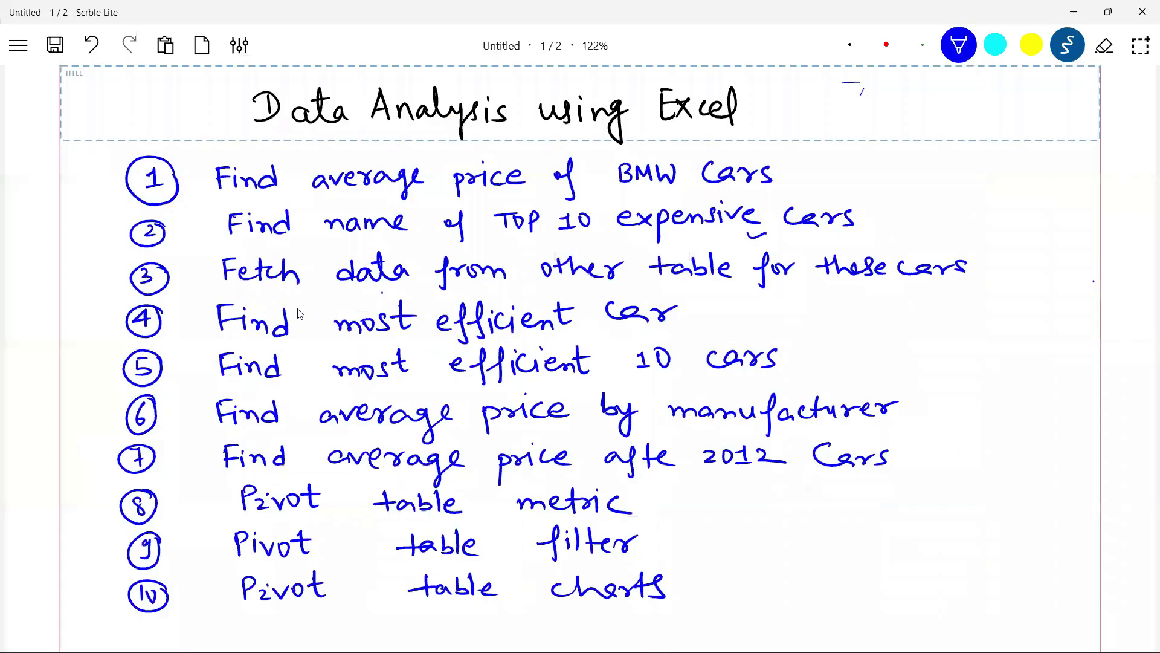
key("alt+Tab")
- Add the header carname in cell J1 beside Model and autofit column J to its text
left_click(1026, 193)
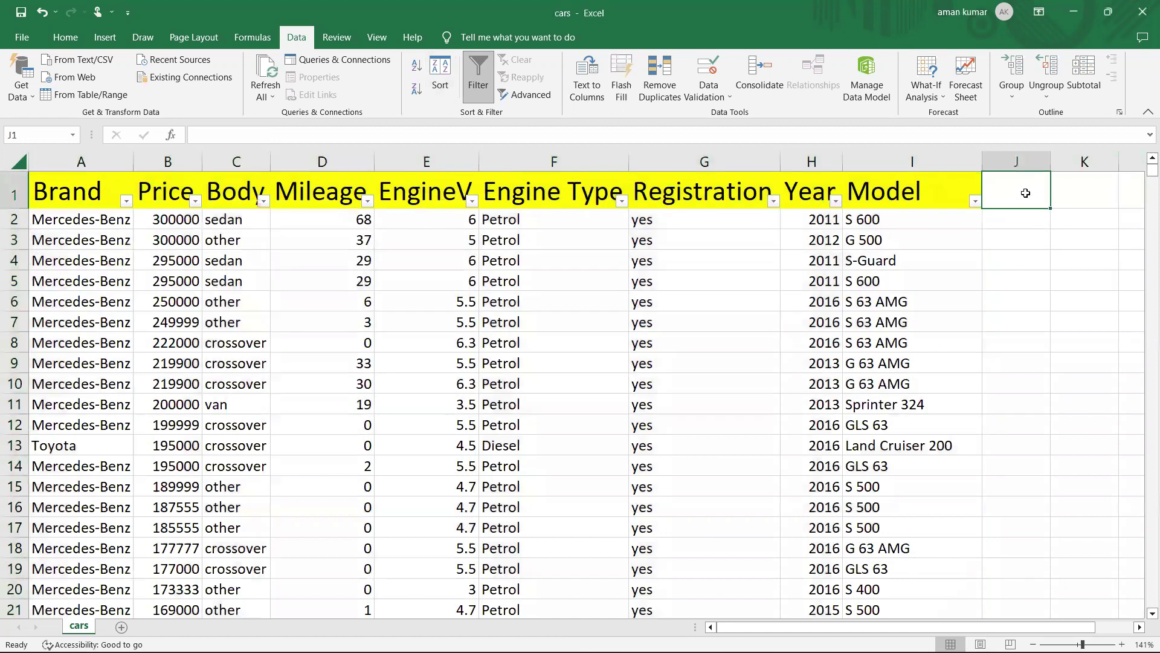
type("carname")
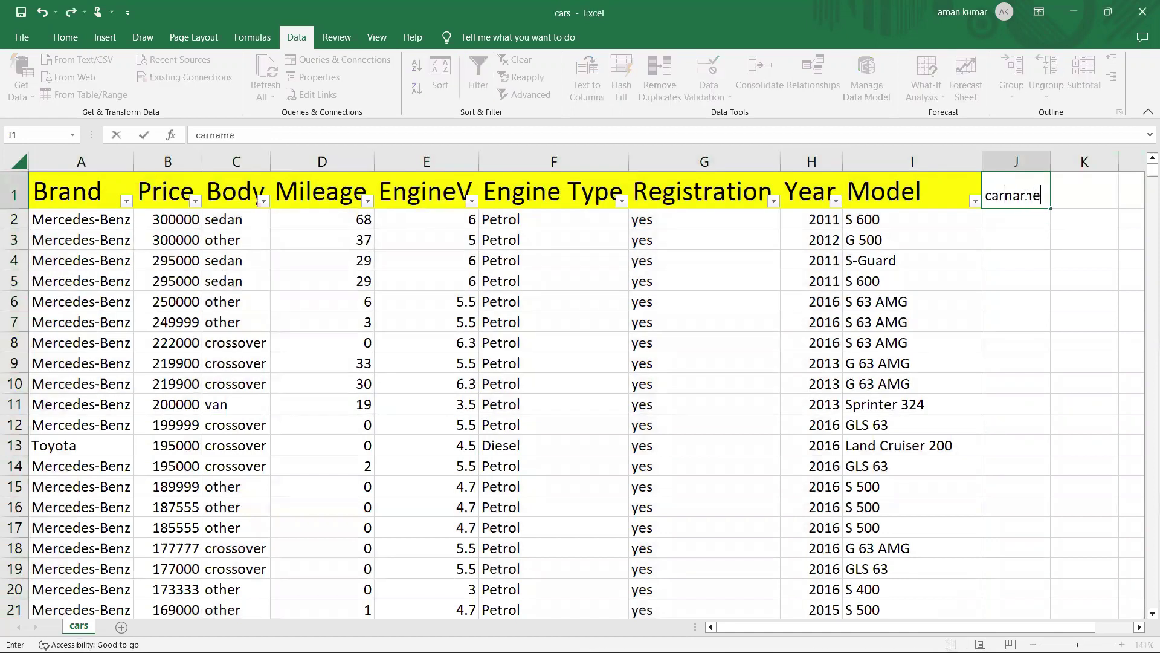
left_click(106, 222)
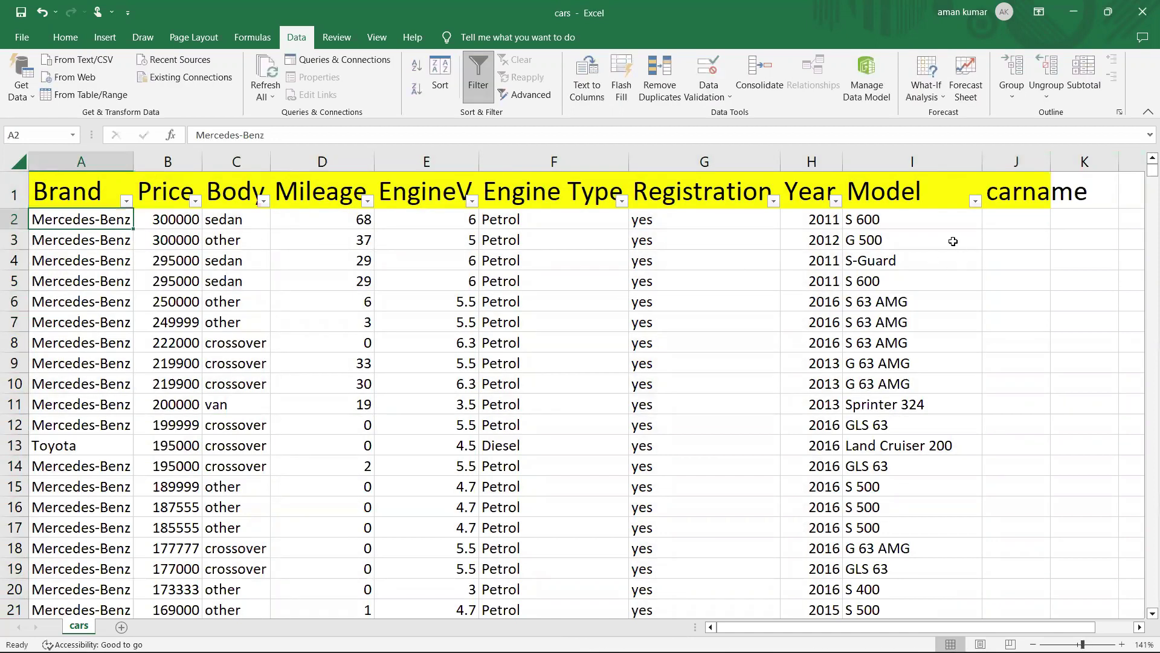
left_click(895, 220)
left_click(1012, 221)
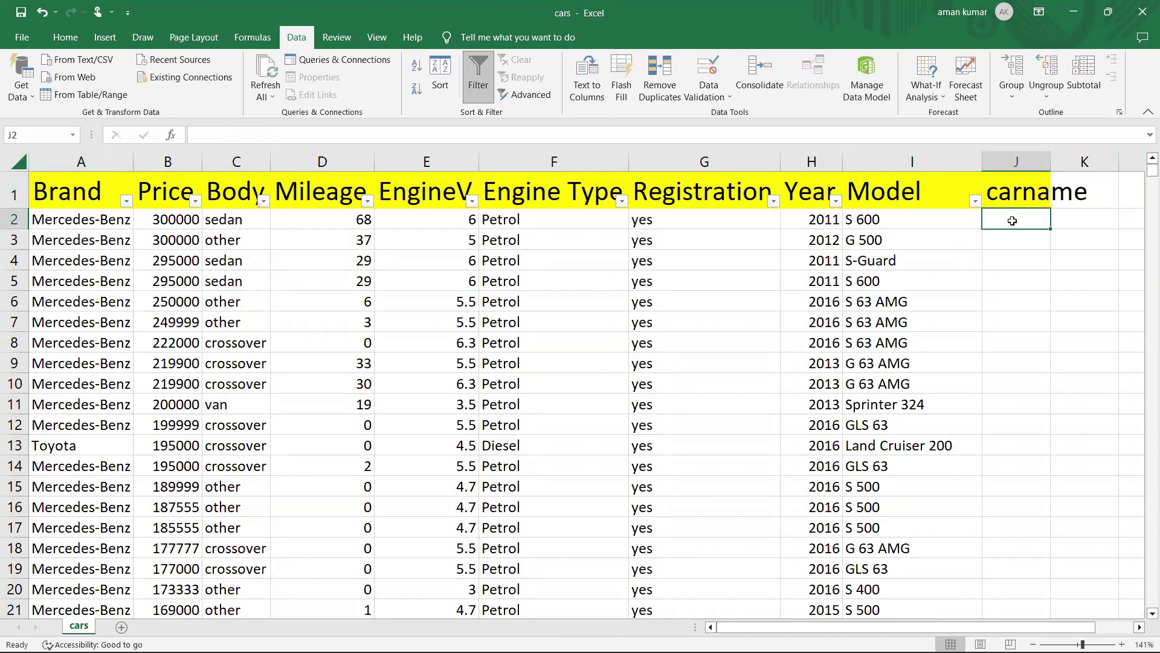
double_click(1050, 161)
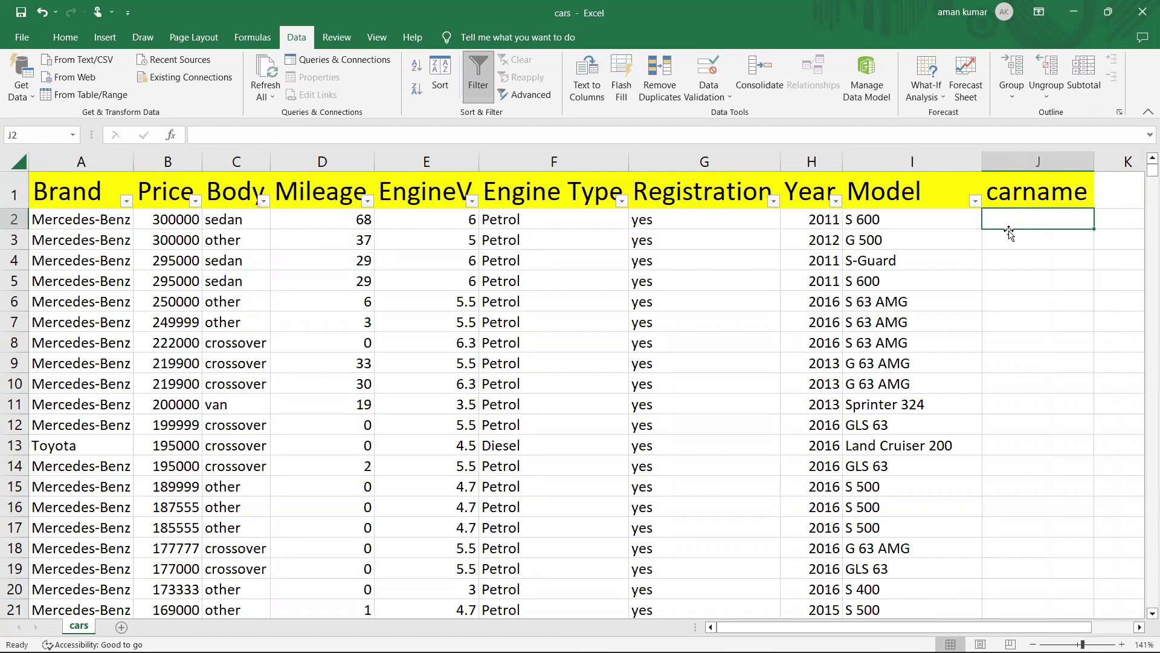
- Join the brand and model in J2 with the formula =CONCATENATE(A2,I2)
type("=con")
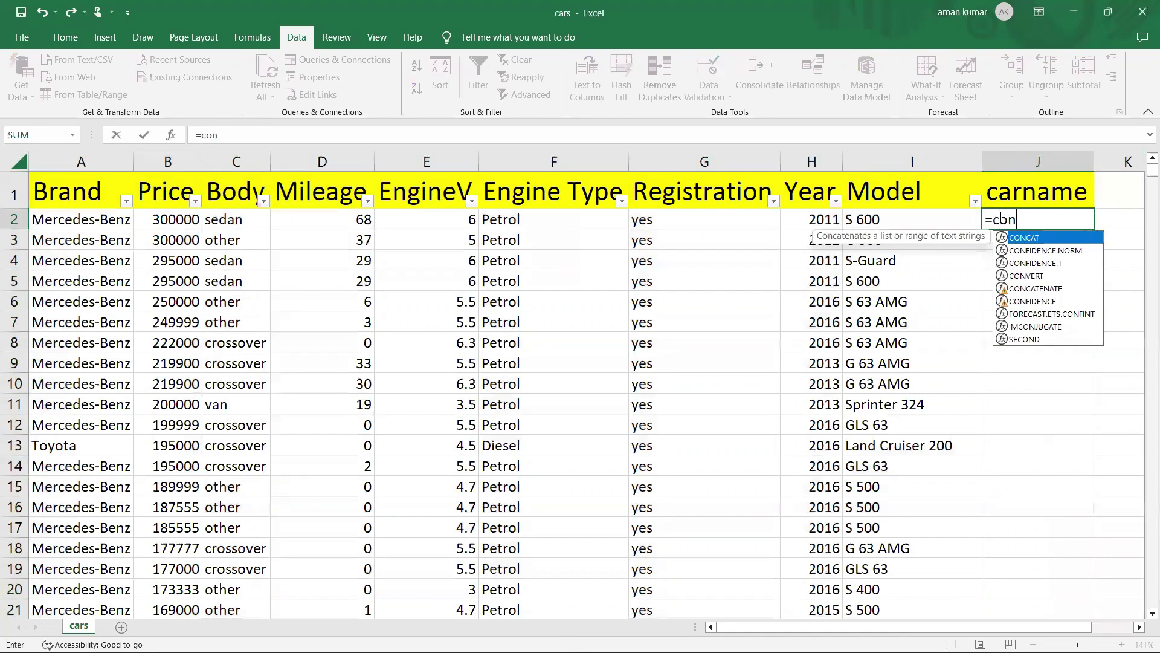
type("ca")
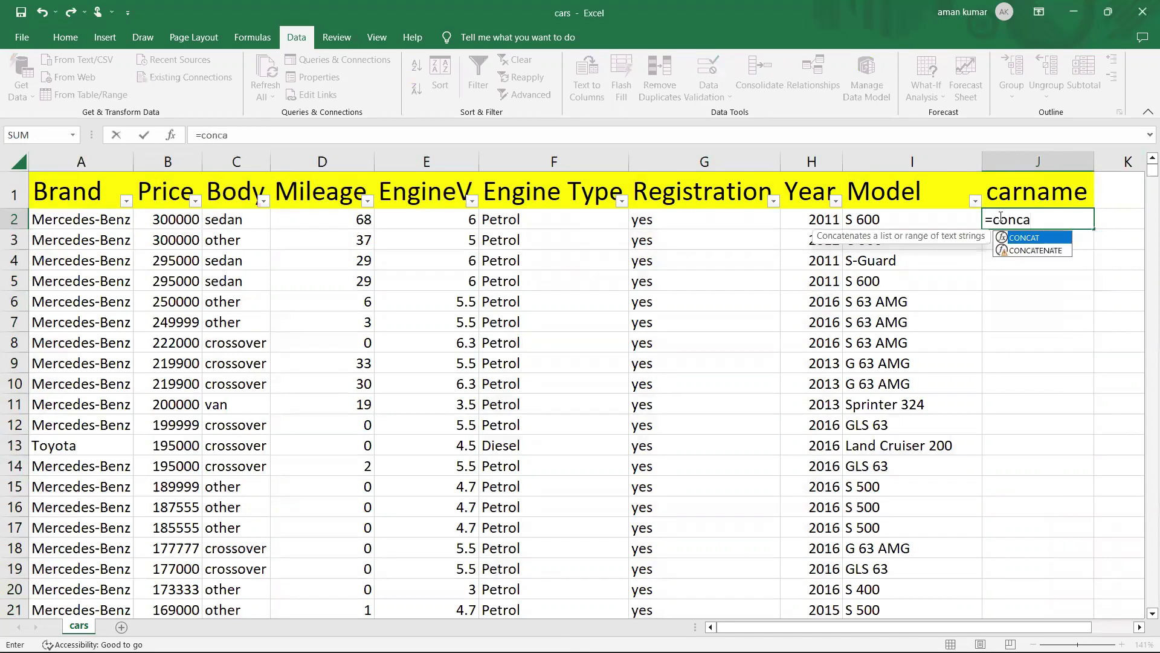
key("Return")
left_click(999, 216)
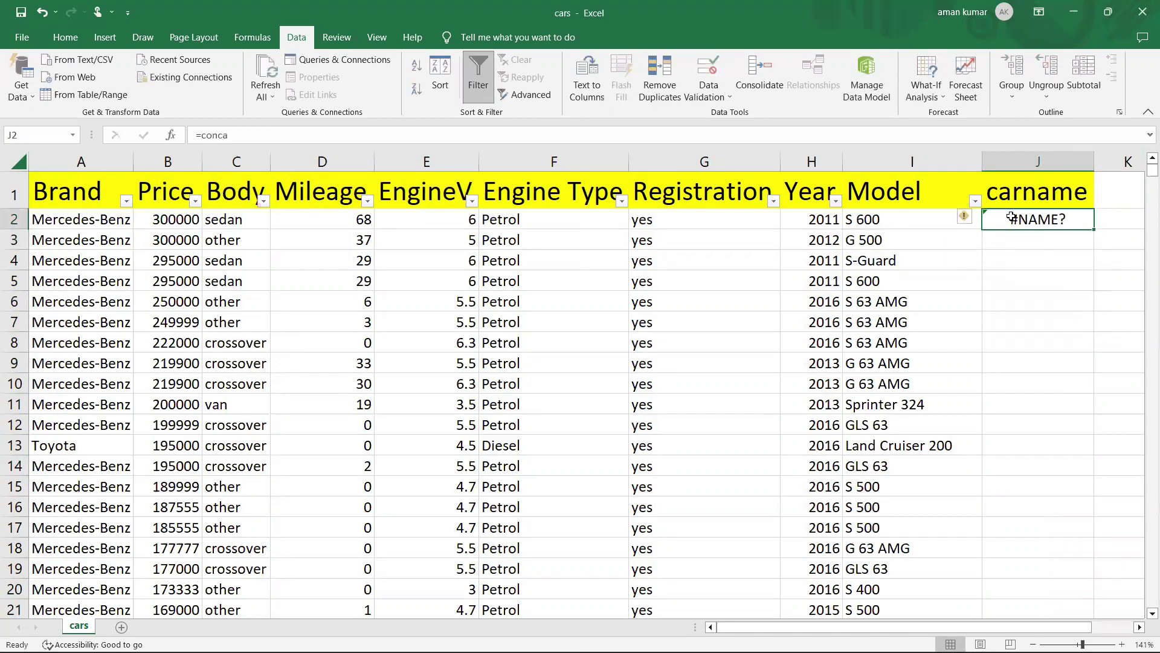
double_click(999, 216)
double_click(1022, 220)
left_click(1034, 221)
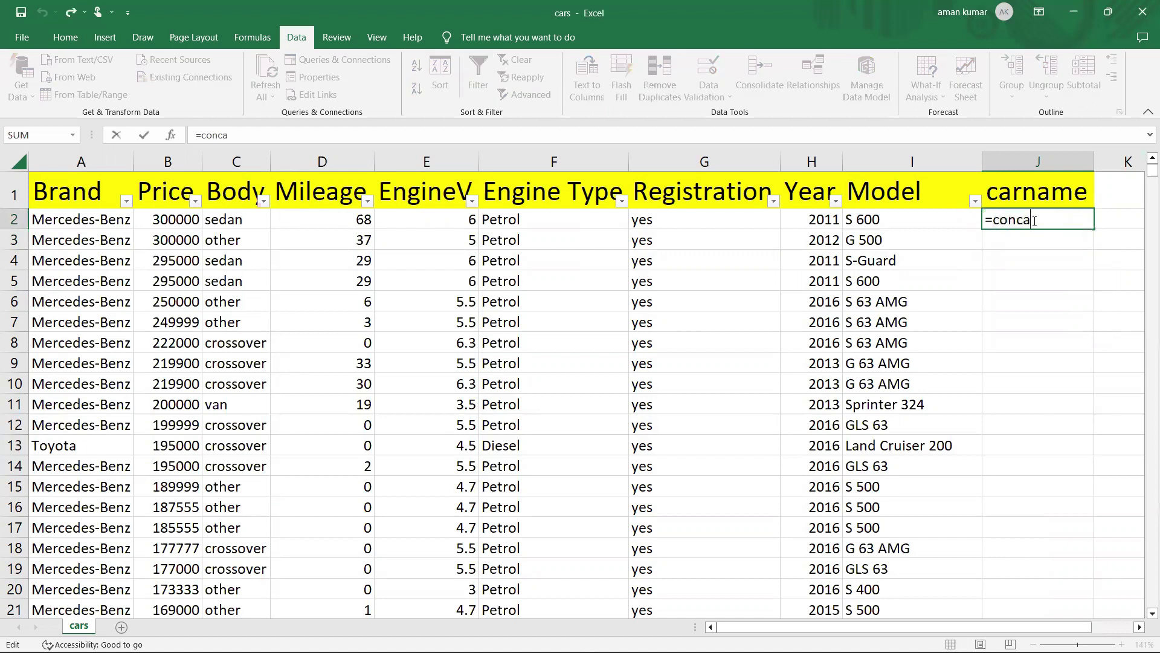
type("t")
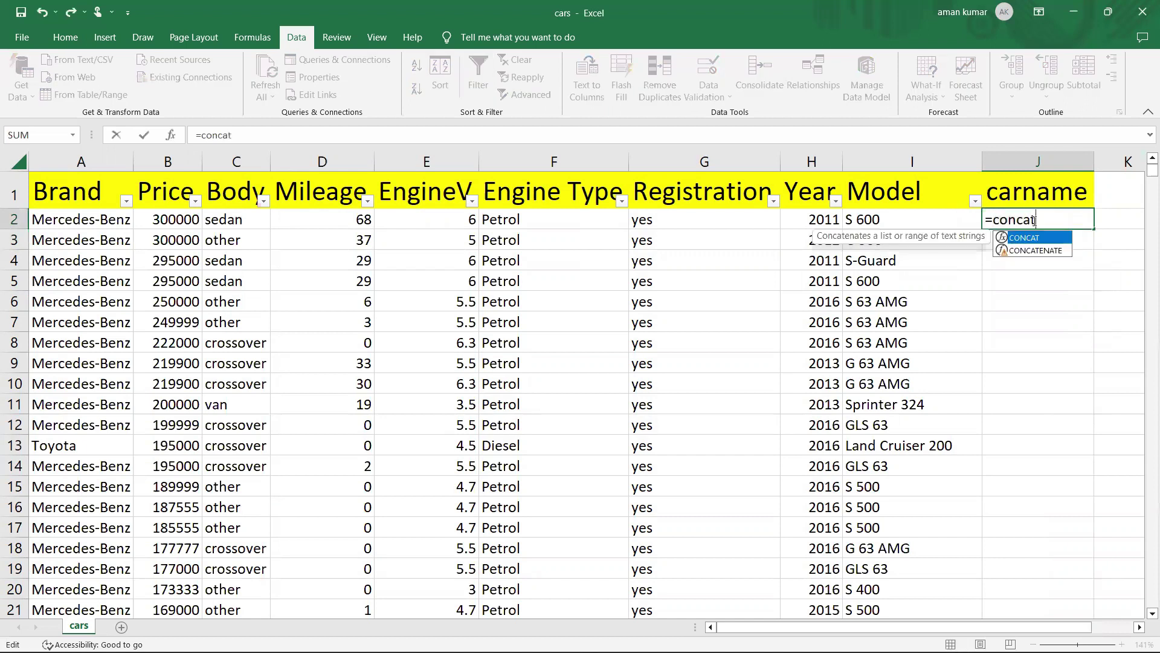
left_click(1035, 252)
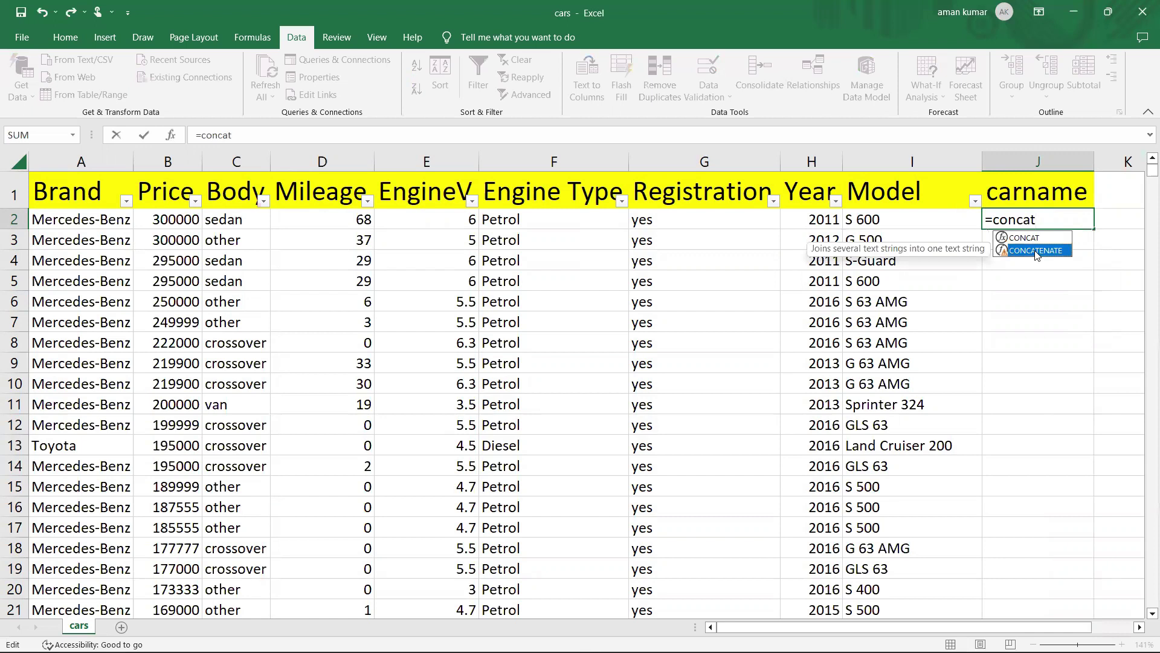
double_click(1038, 251)
left_click(105, 220)
type(",")
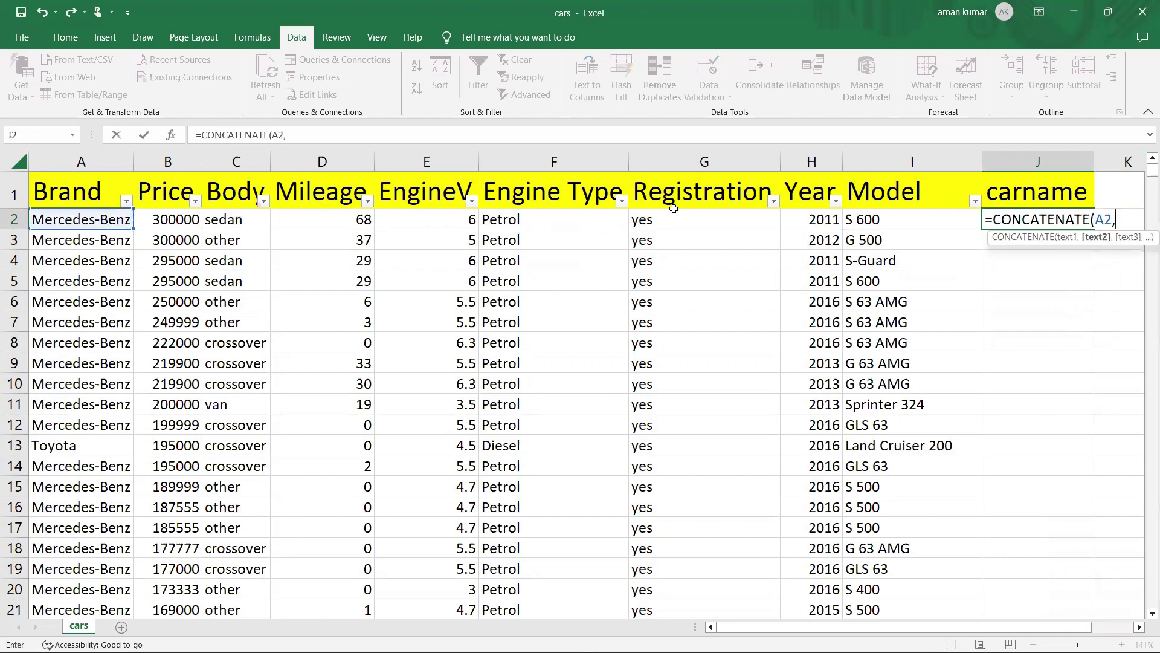
left_click(866, 217)
type(")")
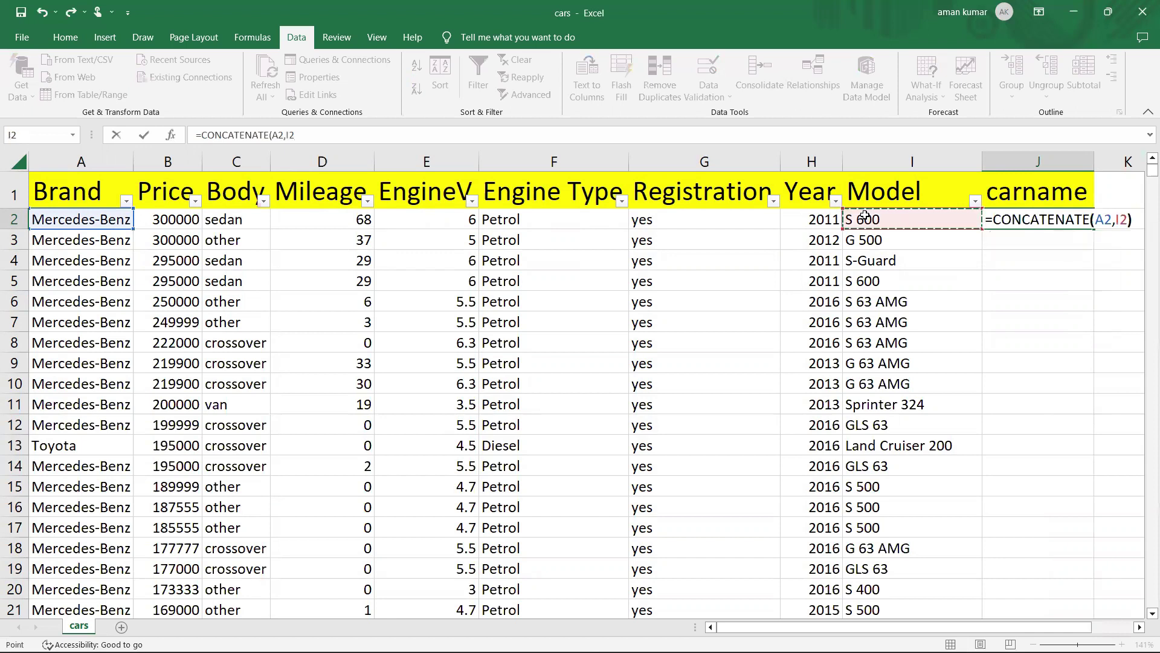
key("Return")
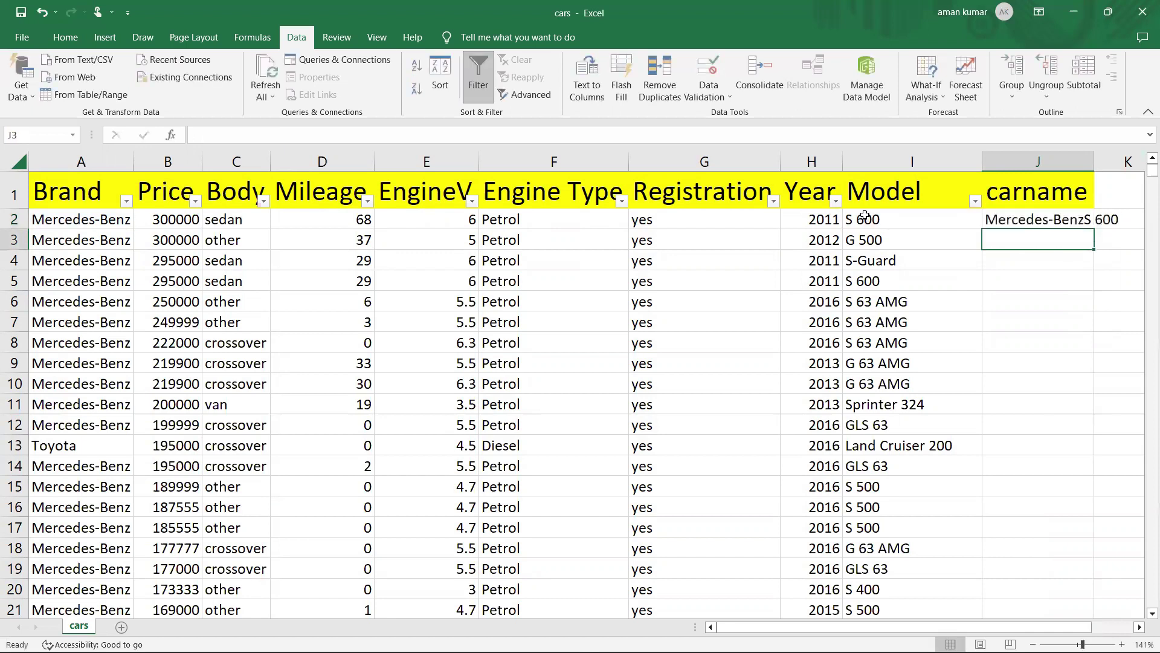
- Add a space separator between brand and model in J2, making the formula =CONCATENATE(A2," ",I2)
left_click(1022, 221)
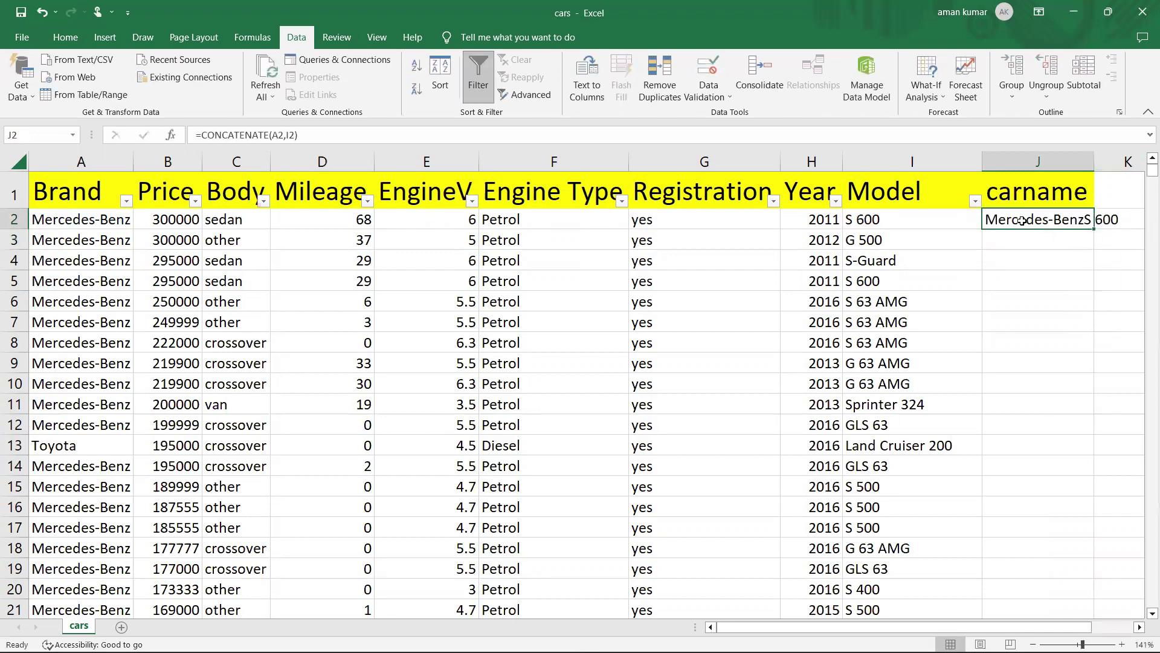
left_click(287, 136)
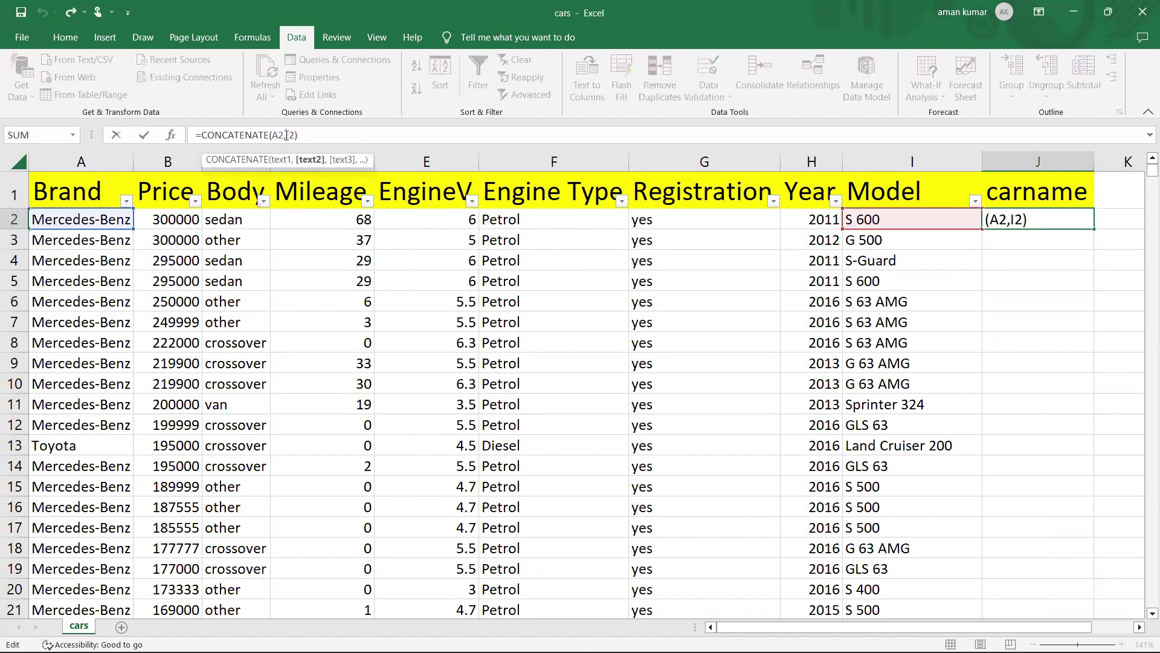
type("\" \"")
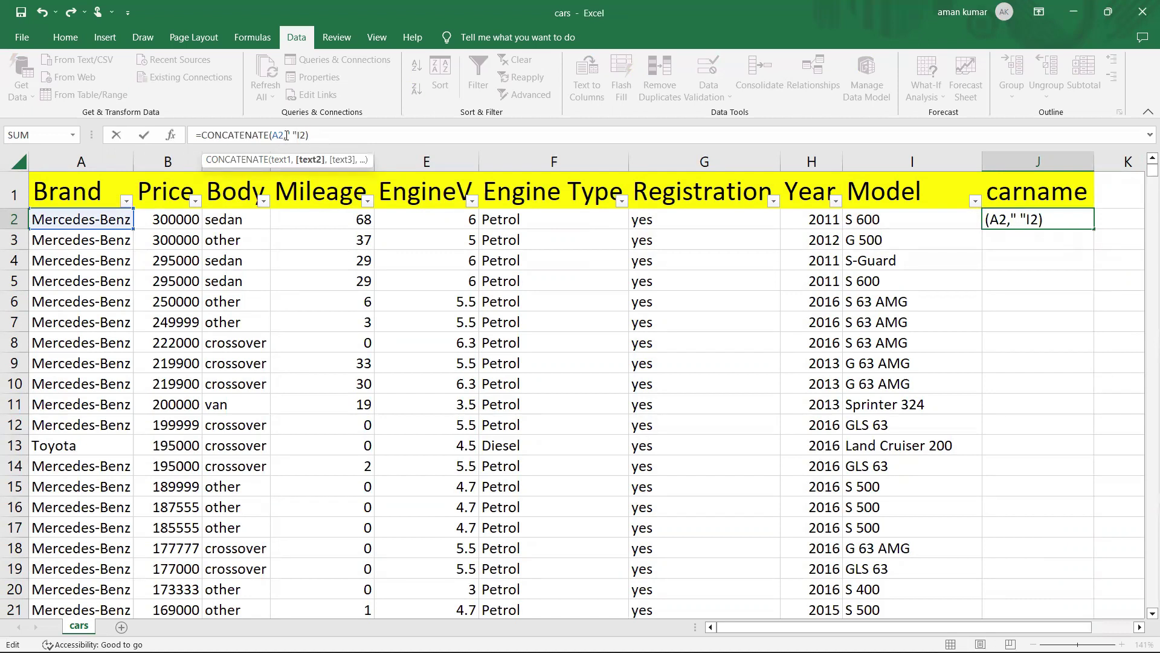
type(",")
key("Return")
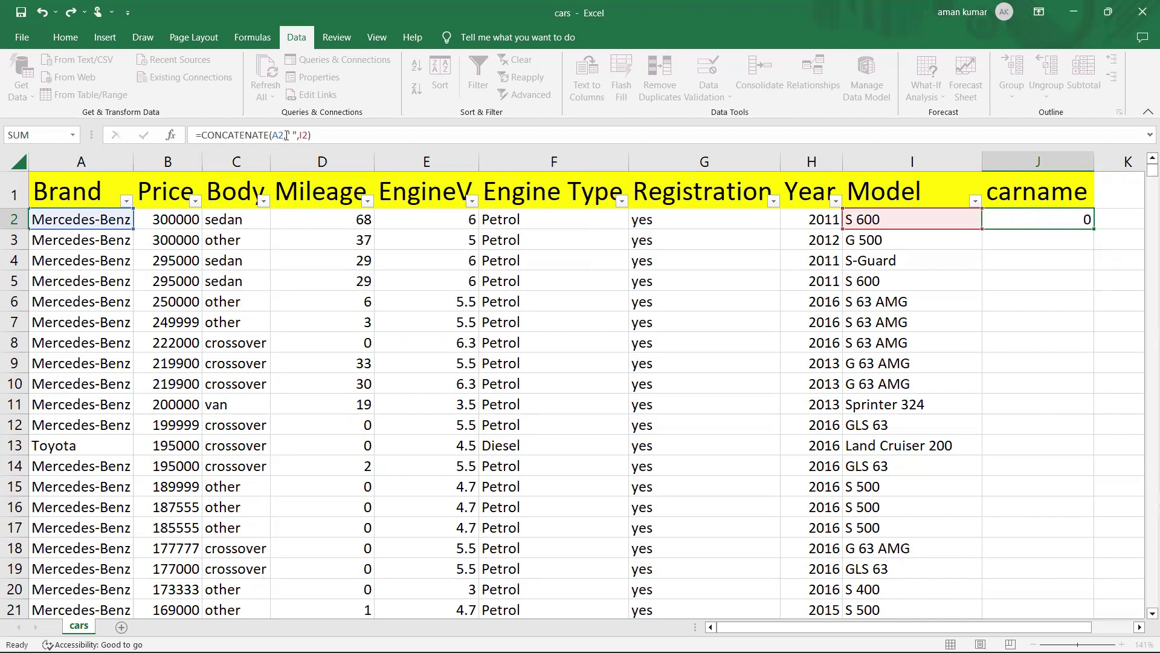
- Fill the J2 formula down the whole carname column and autofit column J to the full names
left_click(1023, 219)
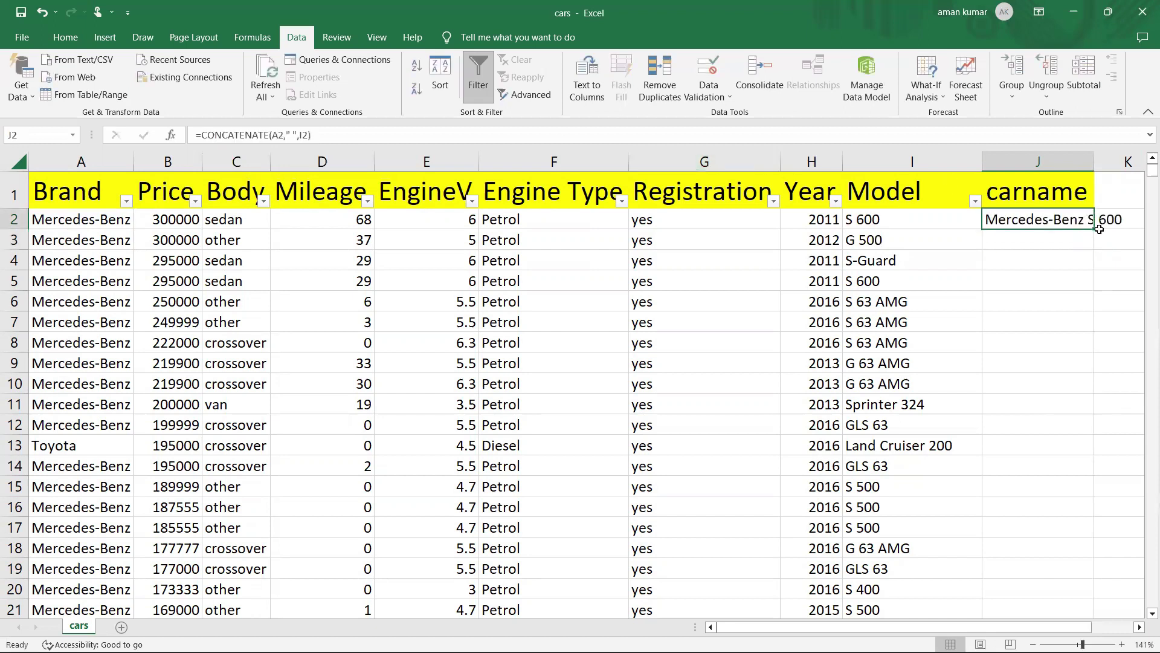
double_click(1094, 229)
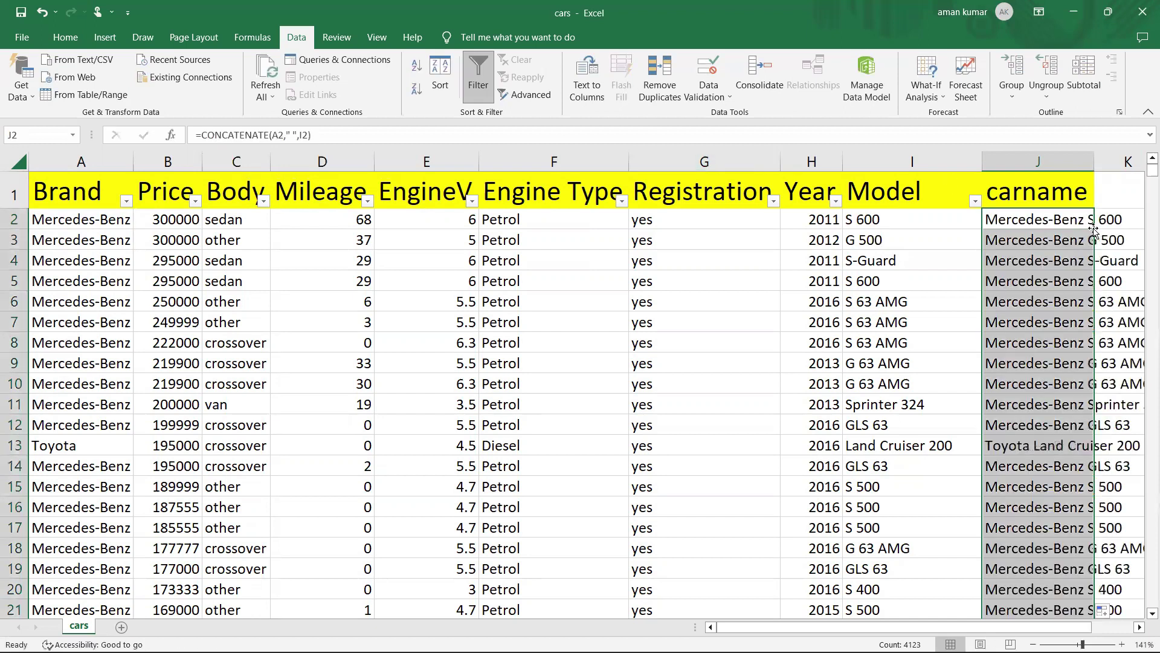
left_click(1140, 629)
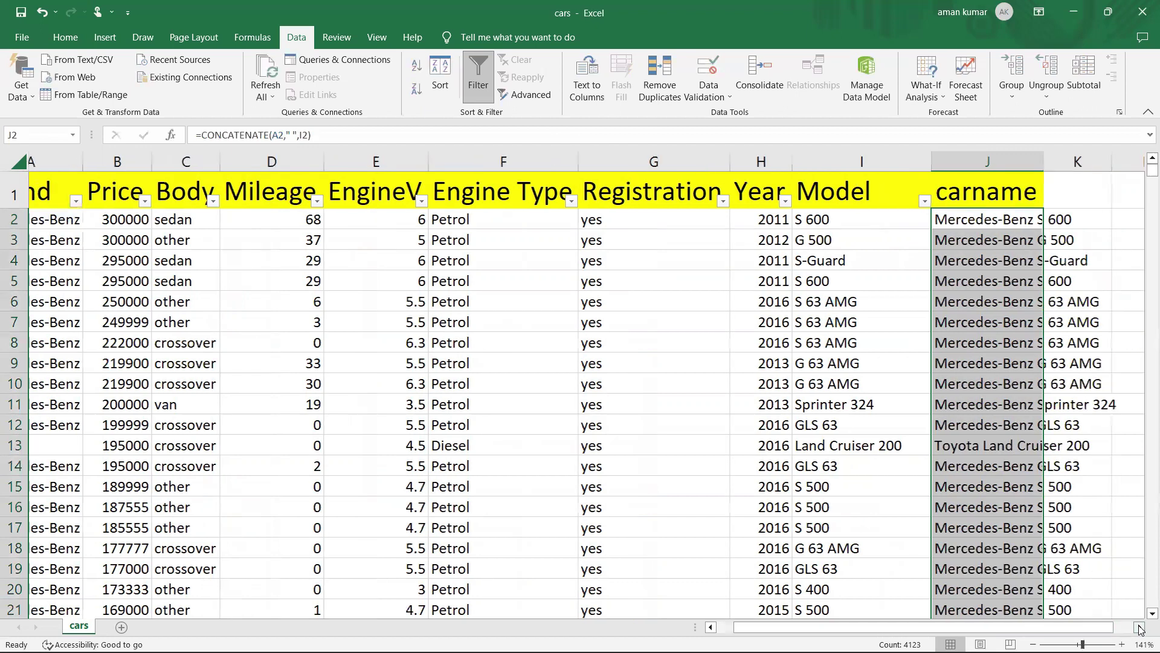
left_click(1140, 628)
double_click(921, 162)
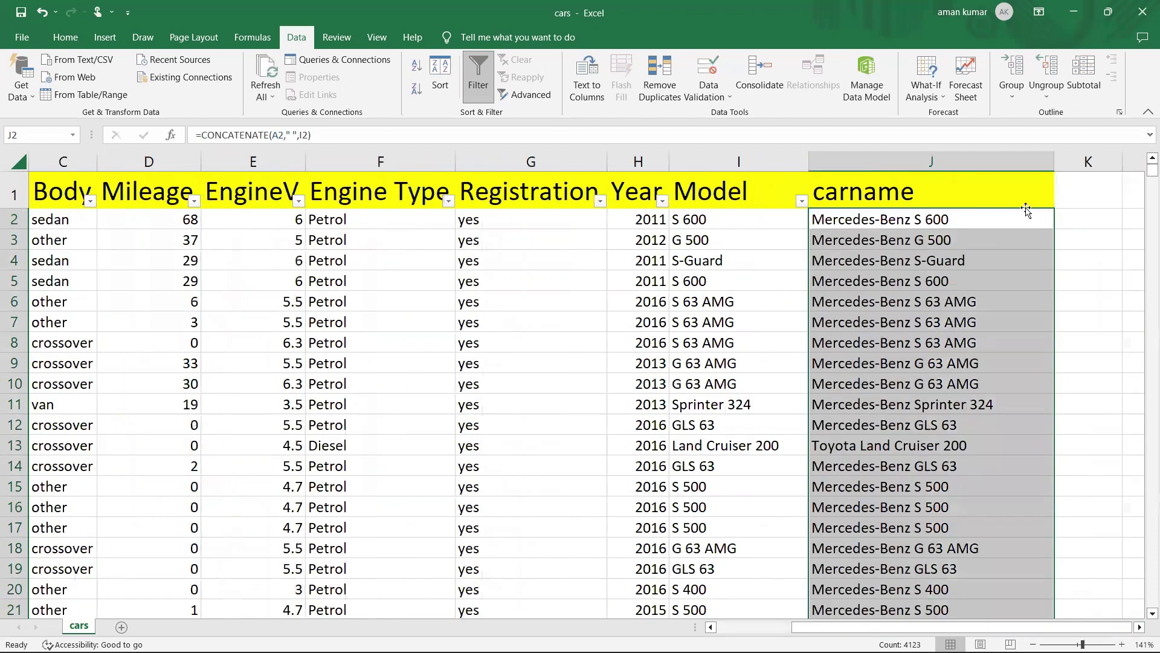
left_click(1025, 218)
left_click(760, 235)
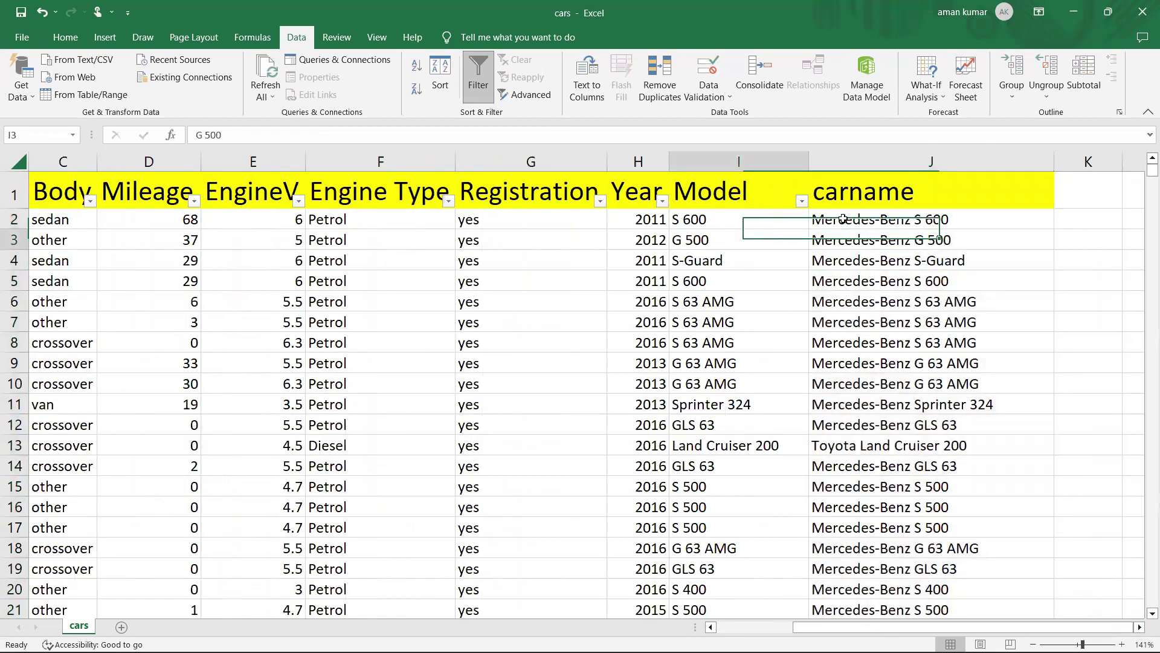
- Highlight the ten most expensive car names in J2:J11 with a gold-orange fill
left_click_drag(843, 219, 859, 405)
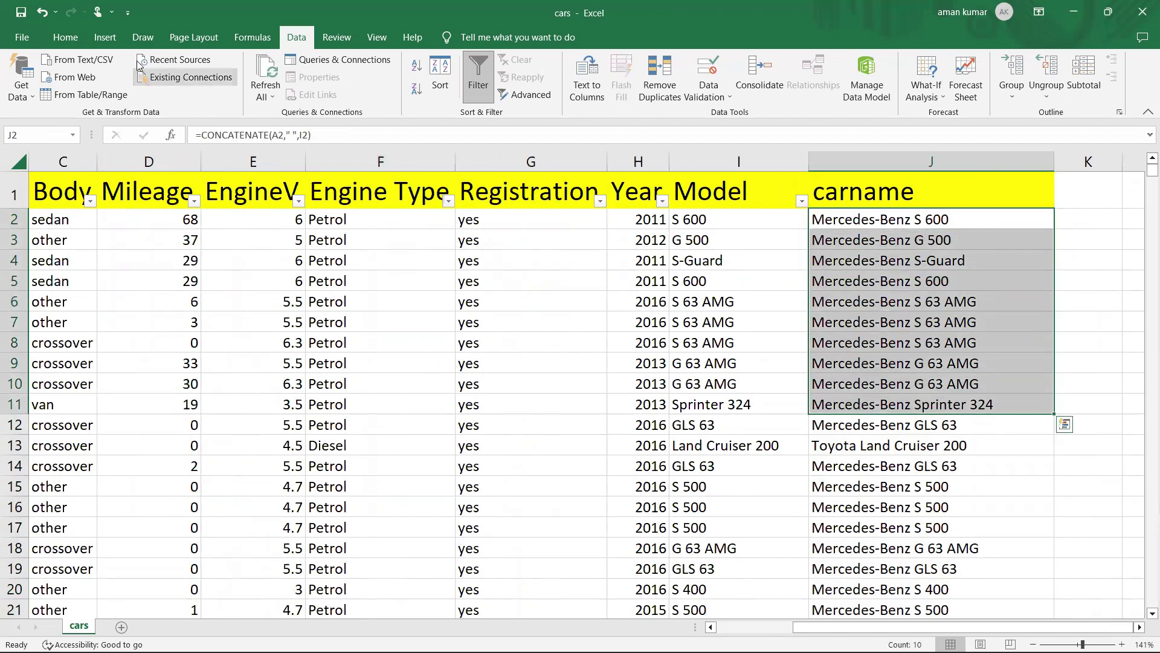
left_click(65, 37)
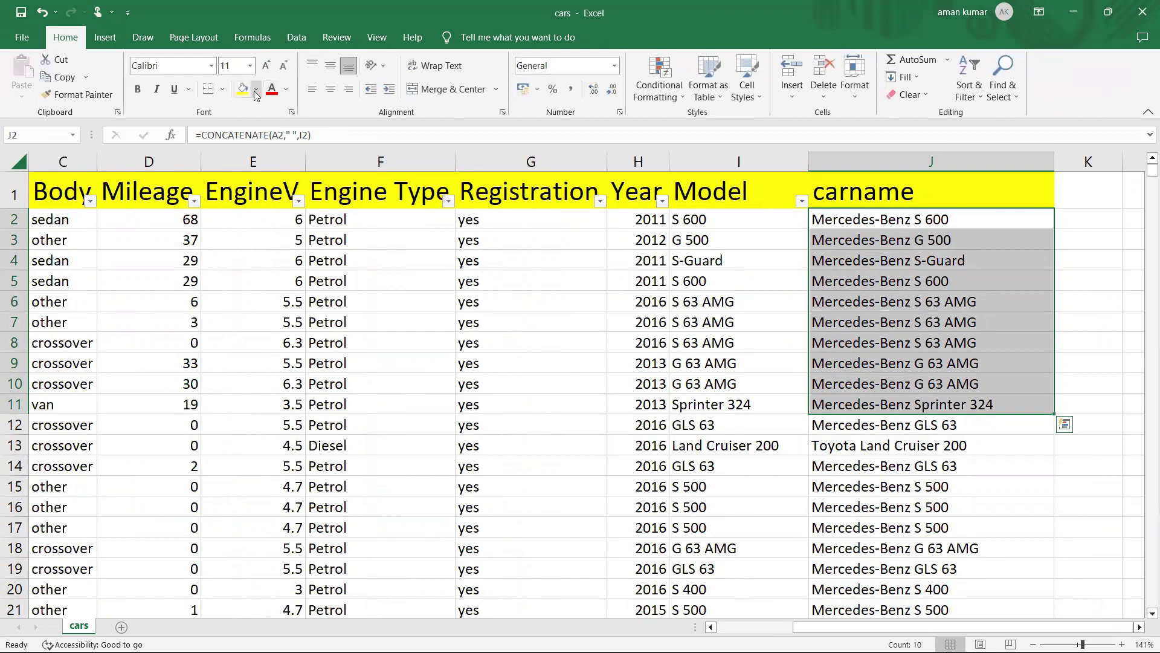
left_click(256, 88)
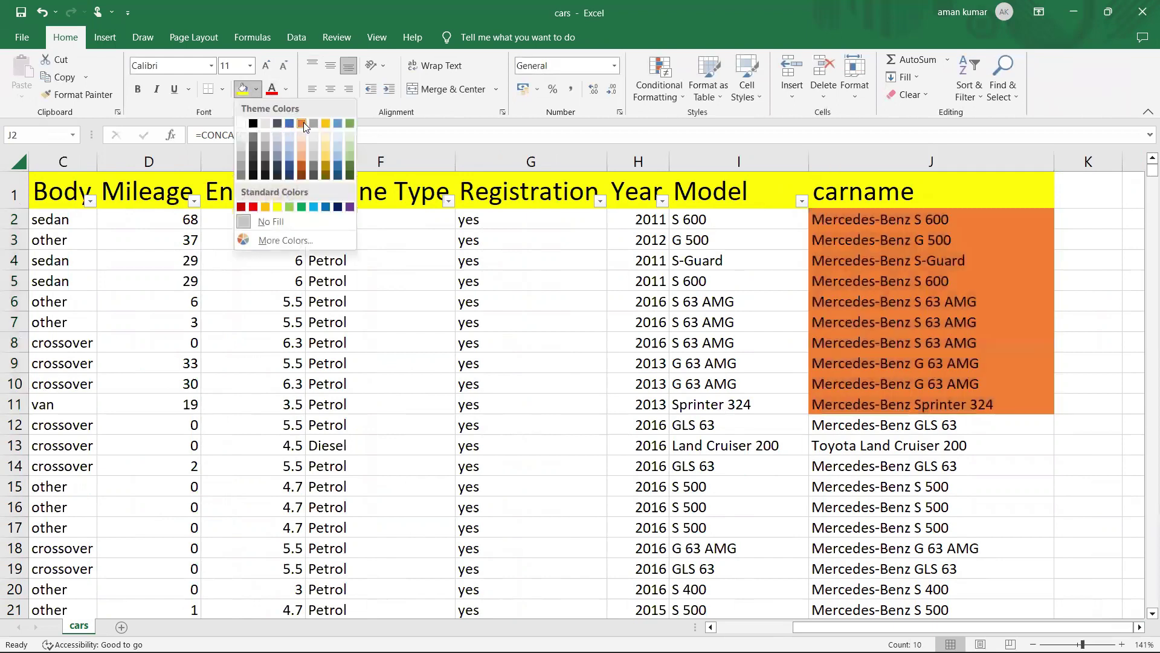
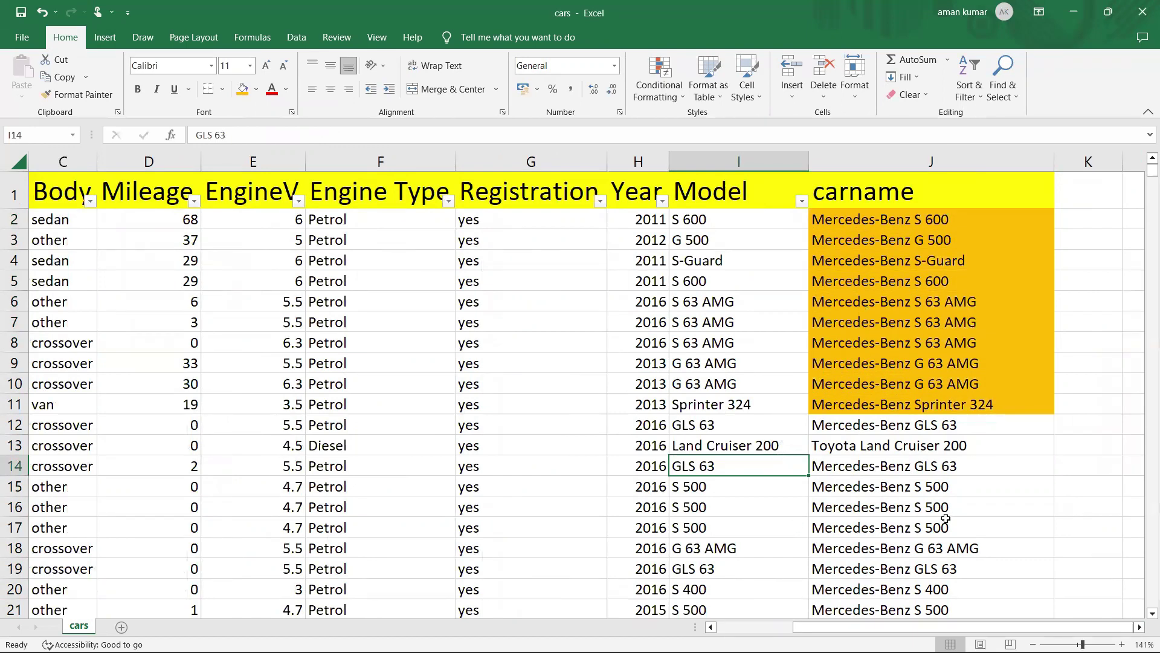
- Switch to Notepad++ and write in a new document: select * from sometable, where carname in ("firstname","secondname" followed by dots
mouse_move(670, 650)
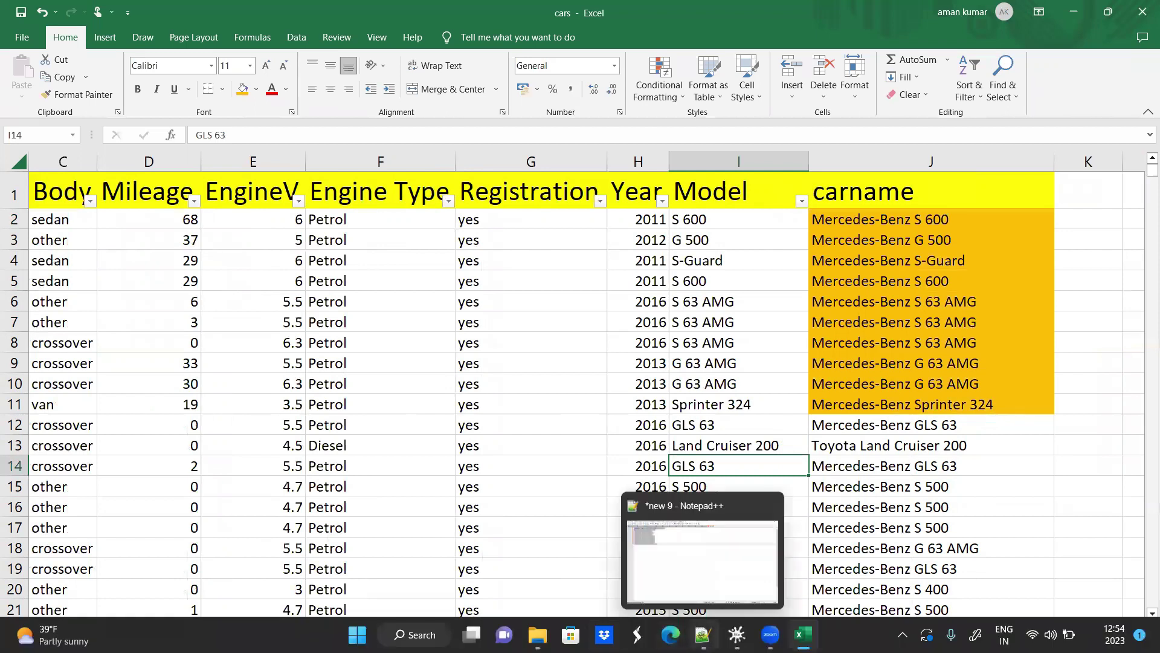
left_click(718, 518)
key("ctrl+n")
type("select ")
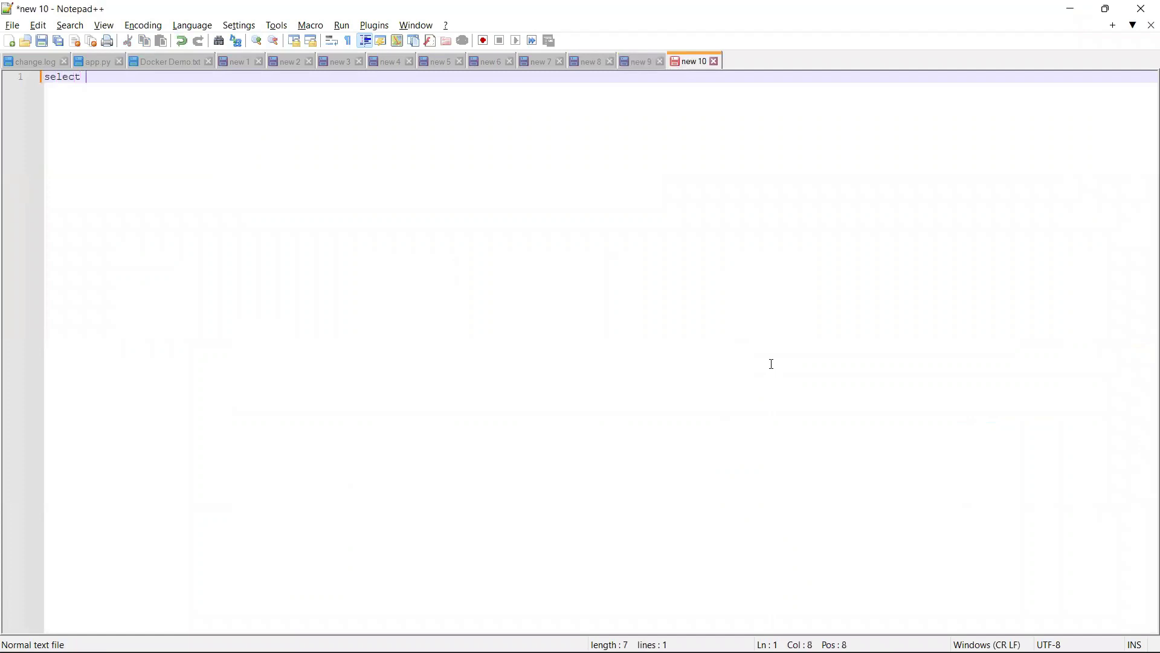
type("* from some")
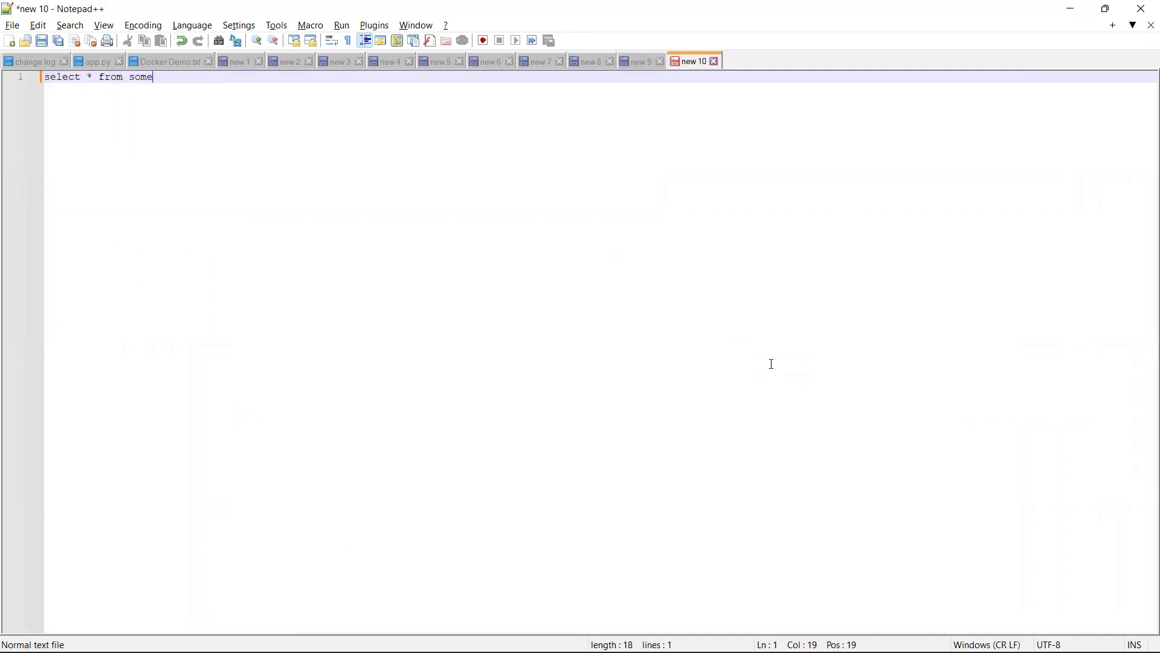
type("table")
key("Return")
type("where ")
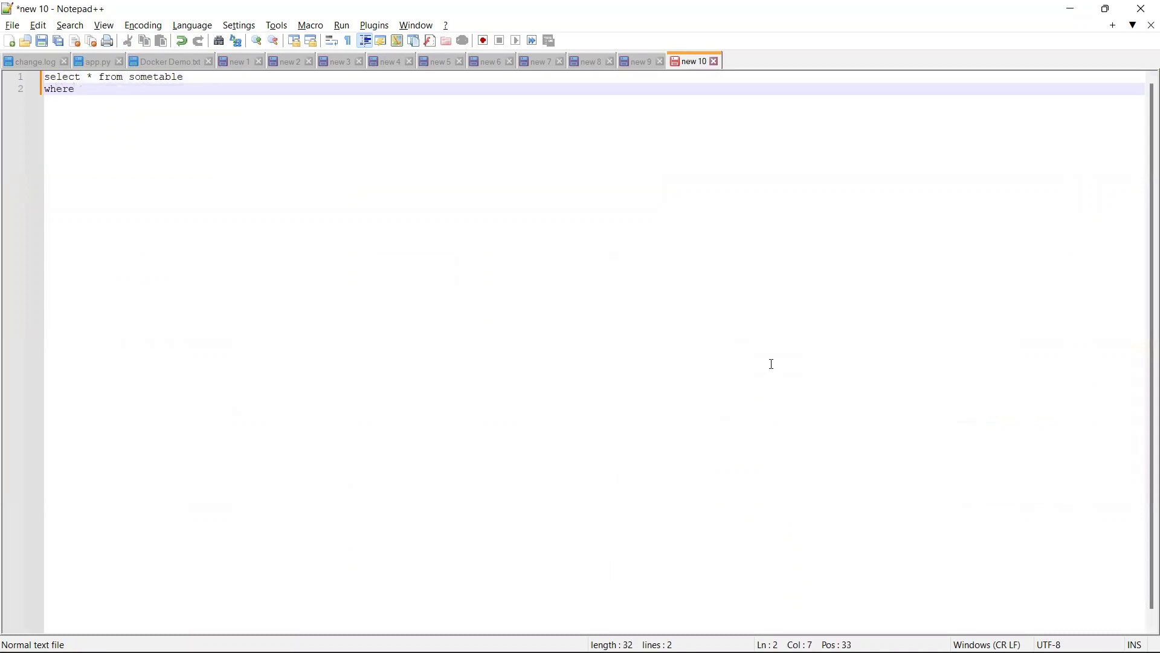
type("carname in (\"firstname")
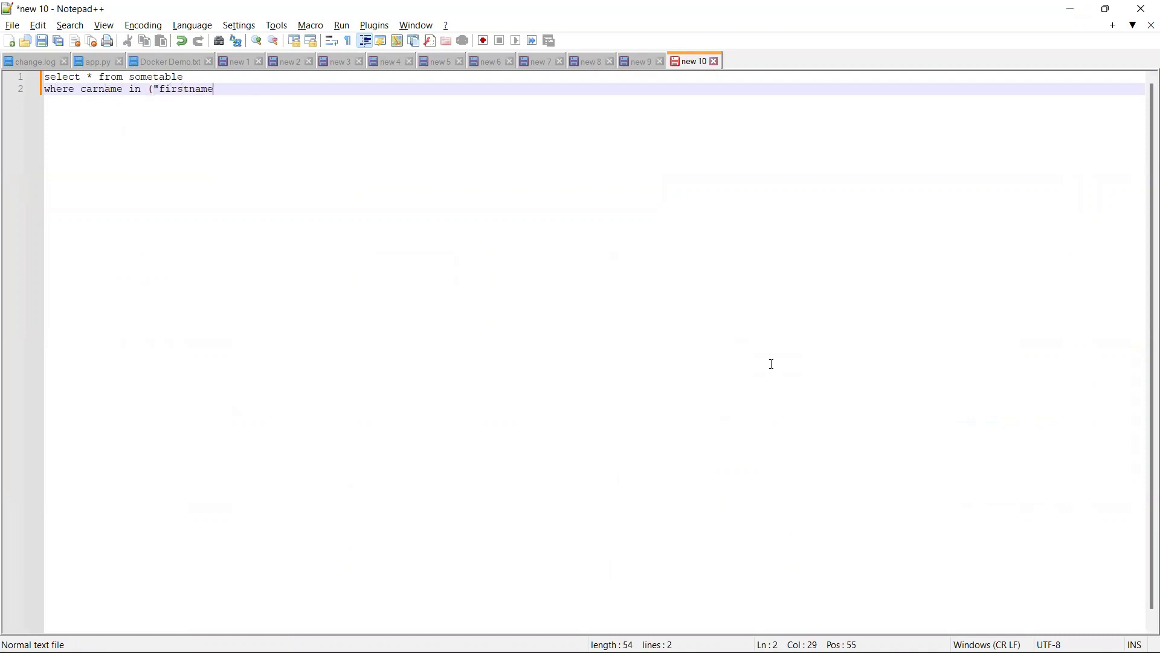
type("\",\"secondname\"...............")
- Set the syntax language of the query document to SQL
left_click(205, 29)
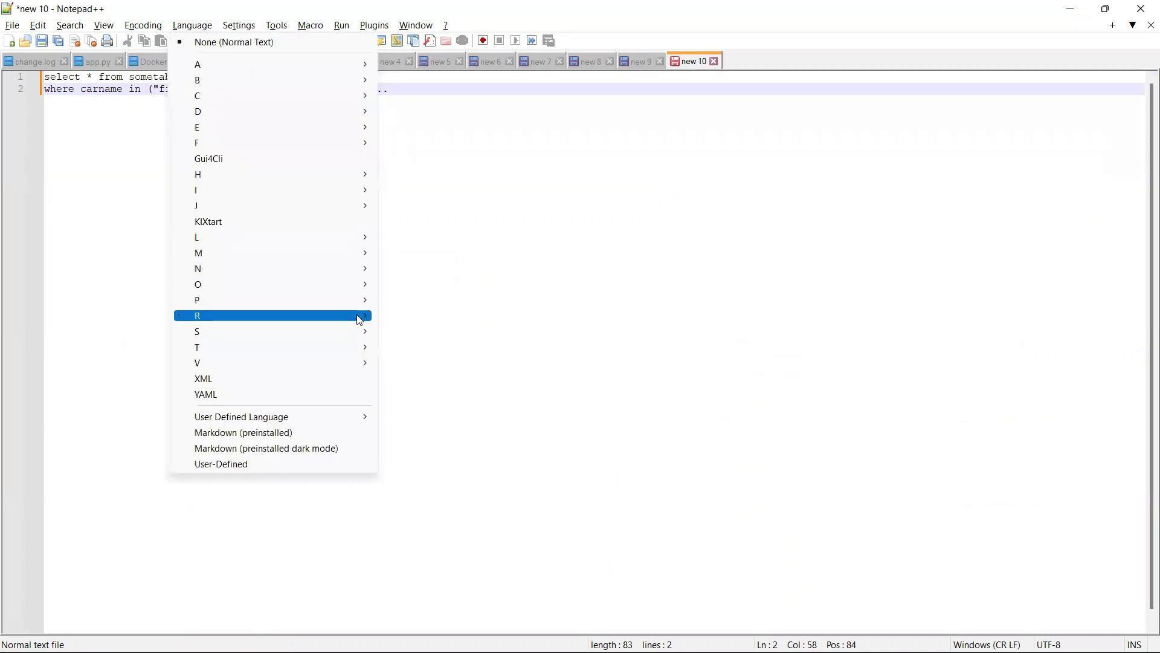
mouse_move(368, 331)
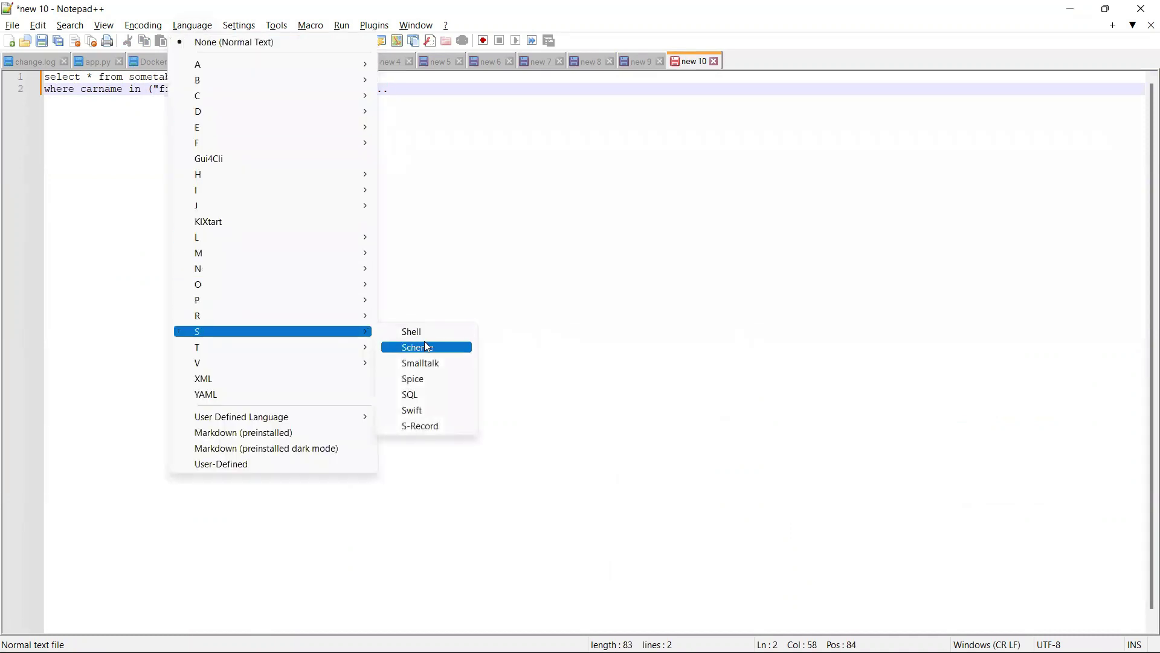
left_click(411, 395)
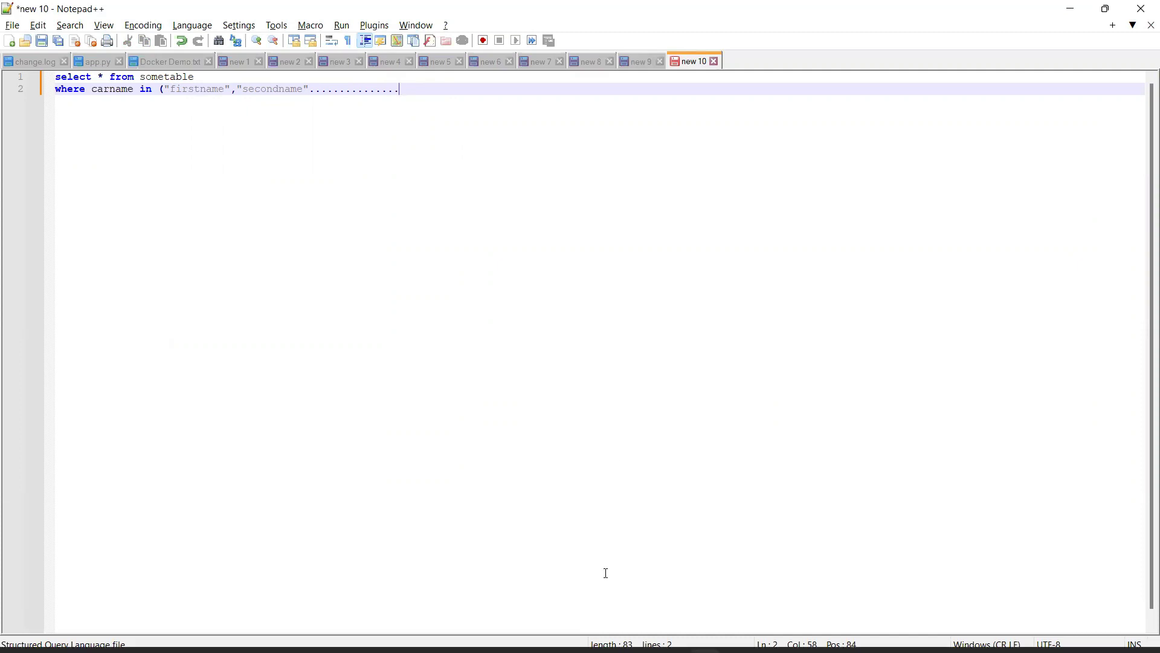
- Return to Excel, enter a comma in K2 and fill it down column K beside the car names
left_click(803, 634)
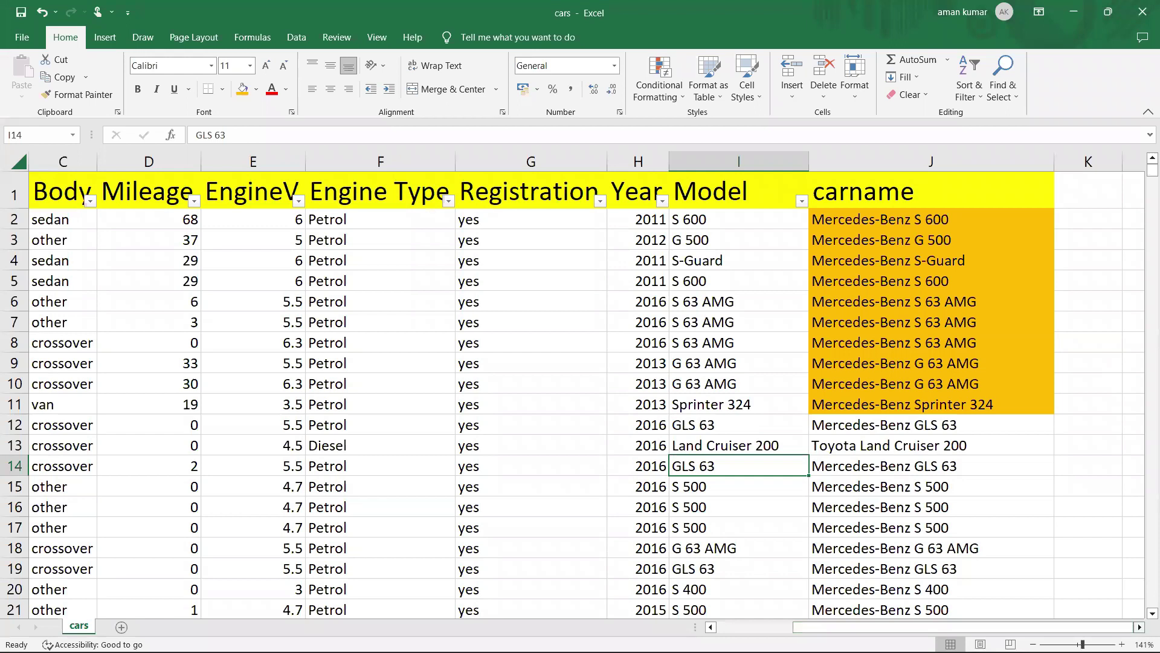
left_click(1140, 627)
left_click(1139, 627)
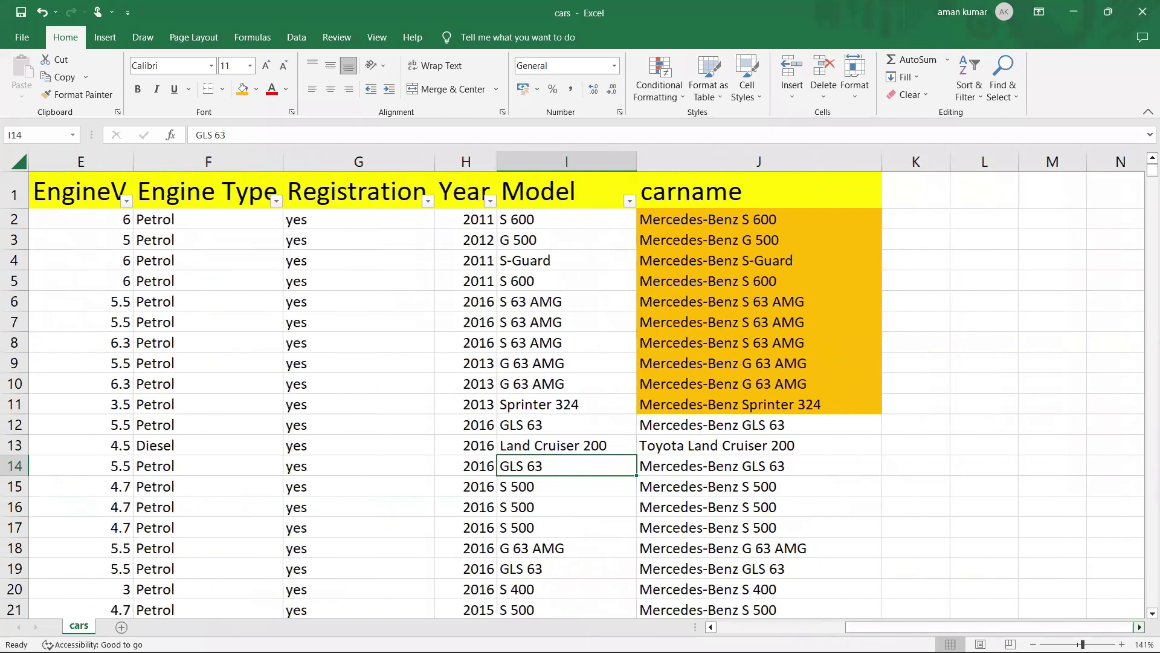
scroll(660, 316, "right", 4)
left_click(512, 221)
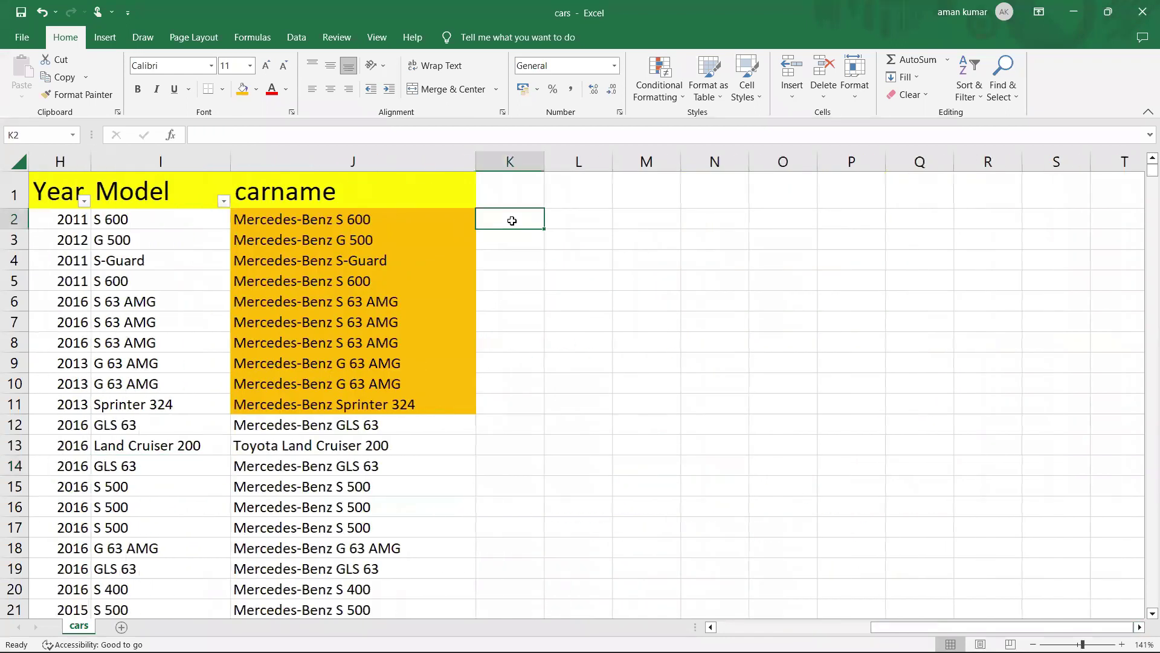
type(",")
left_click(597, 228)
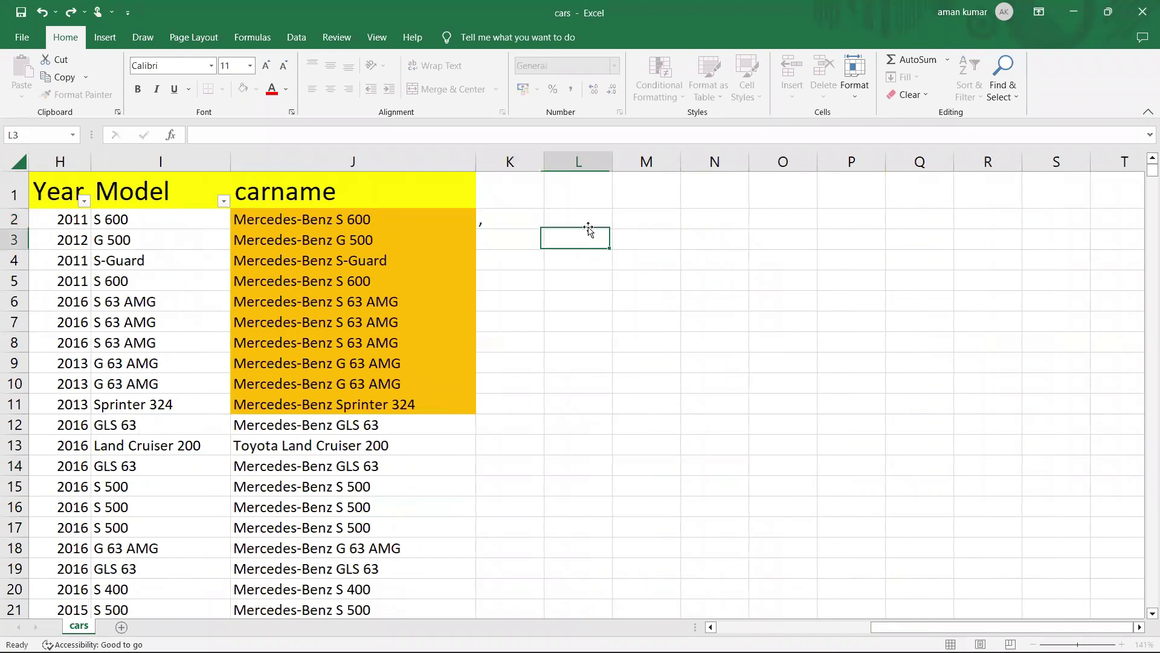
left_click(524, 221)
double_click(544, 229)
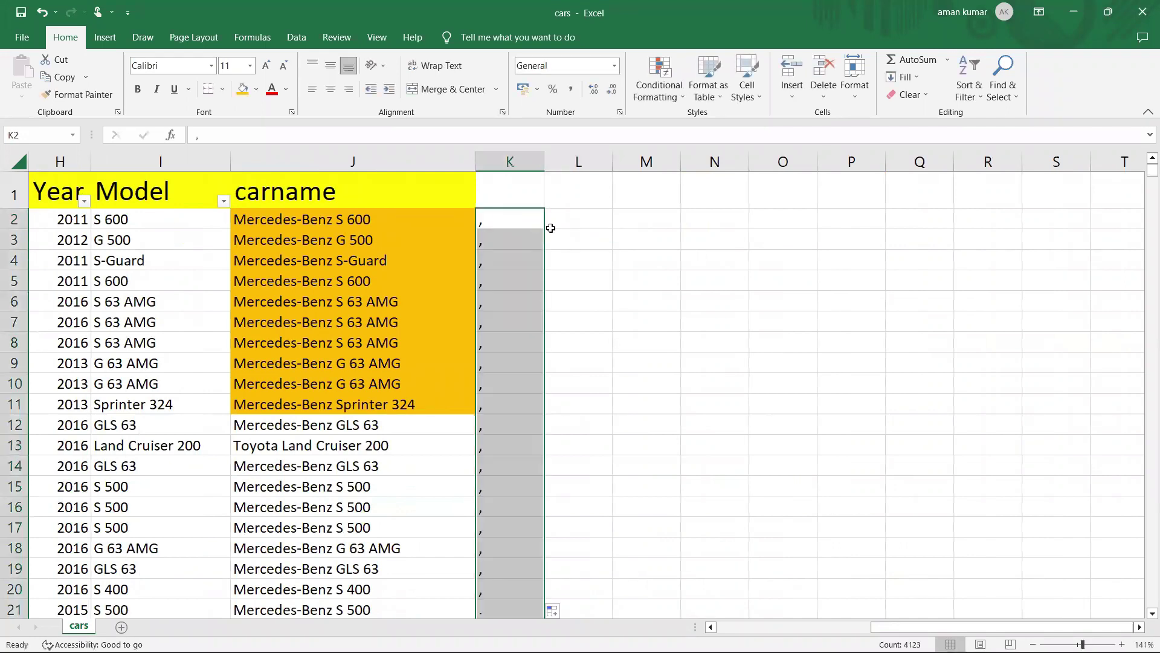
- Enter in L2 the formula =CONCATENATE("'",J2,"'",K2) to wrap the car name in single quotes followed by the comma
left_click(575, 220)
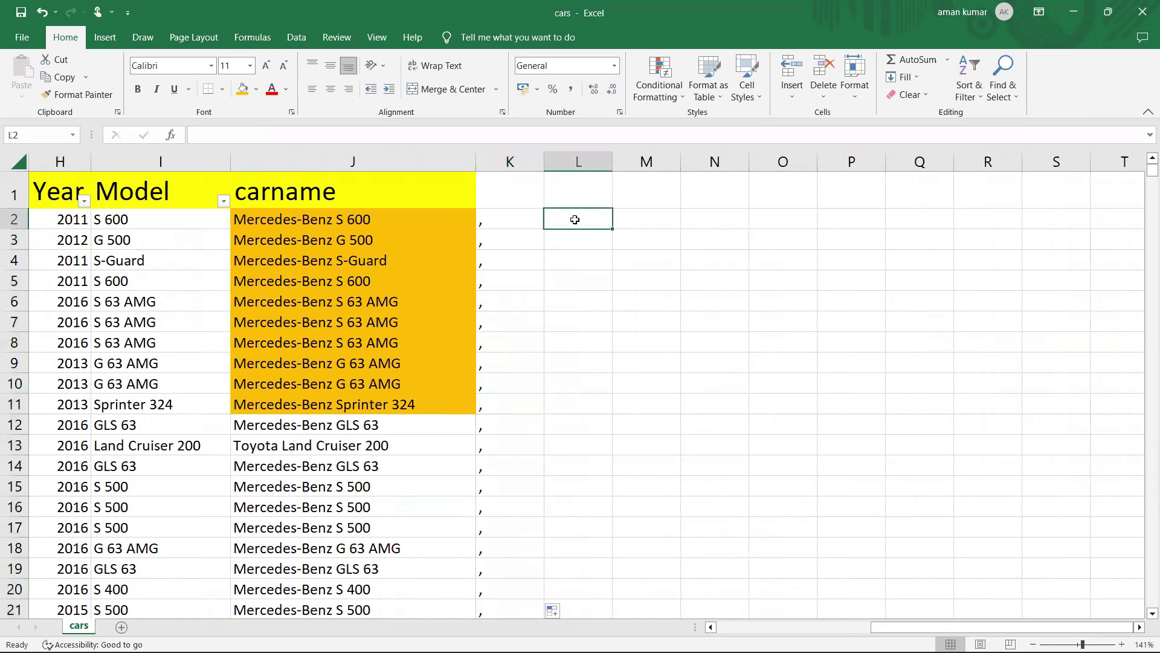
type("=con")
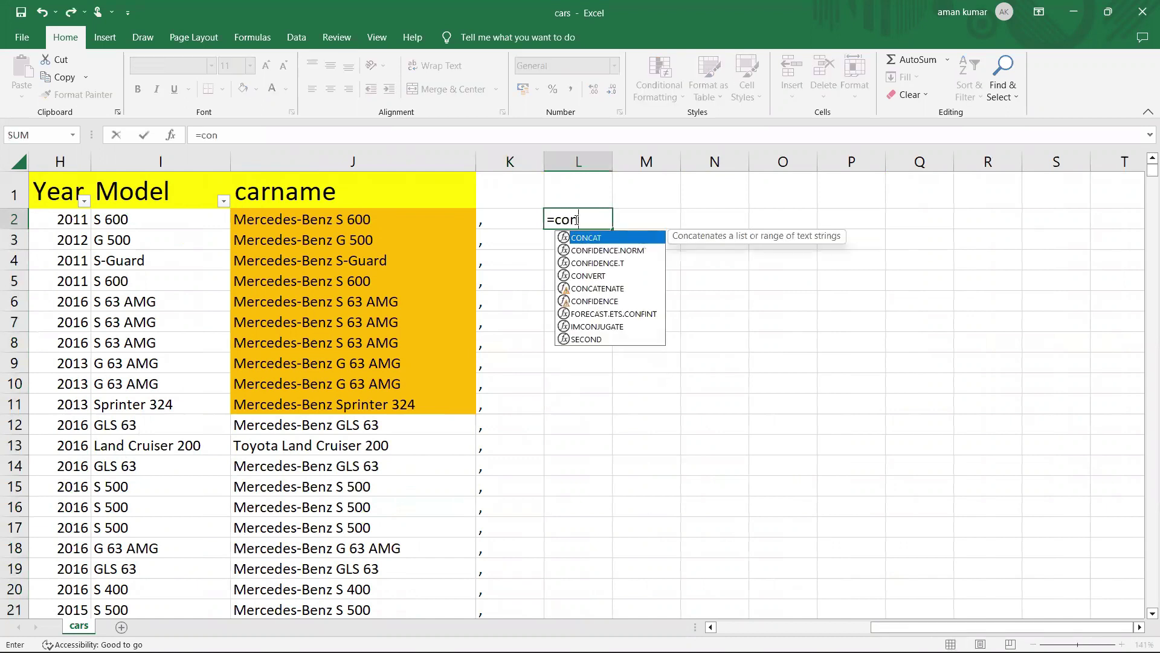
type("cat")
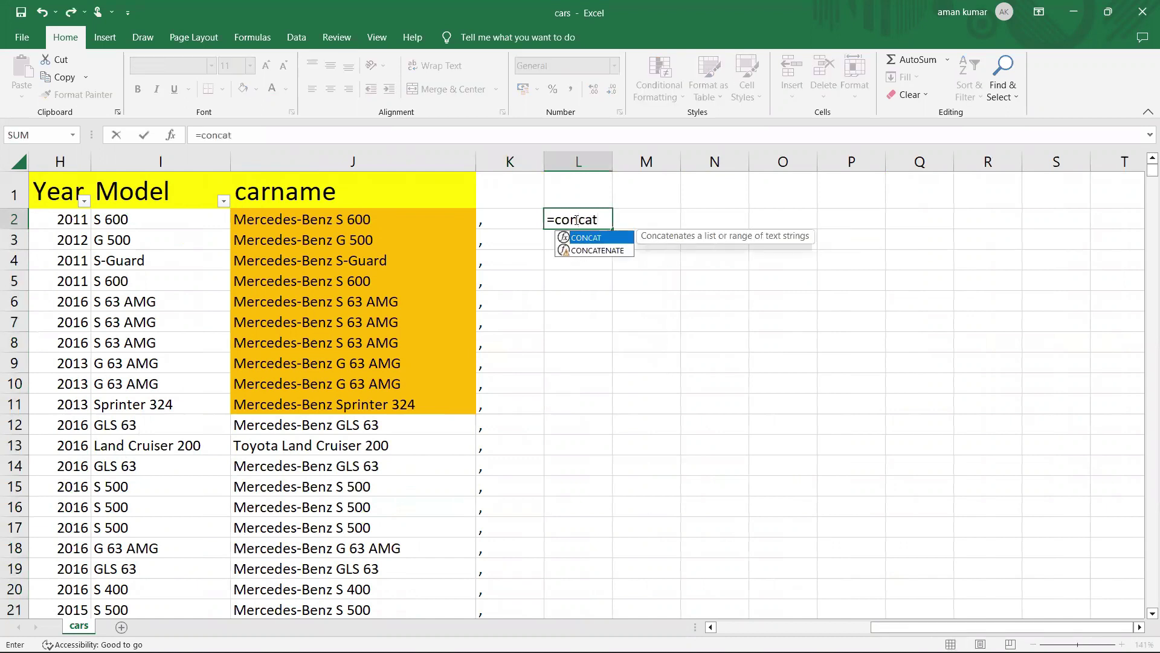
key("Down")
key("Return")
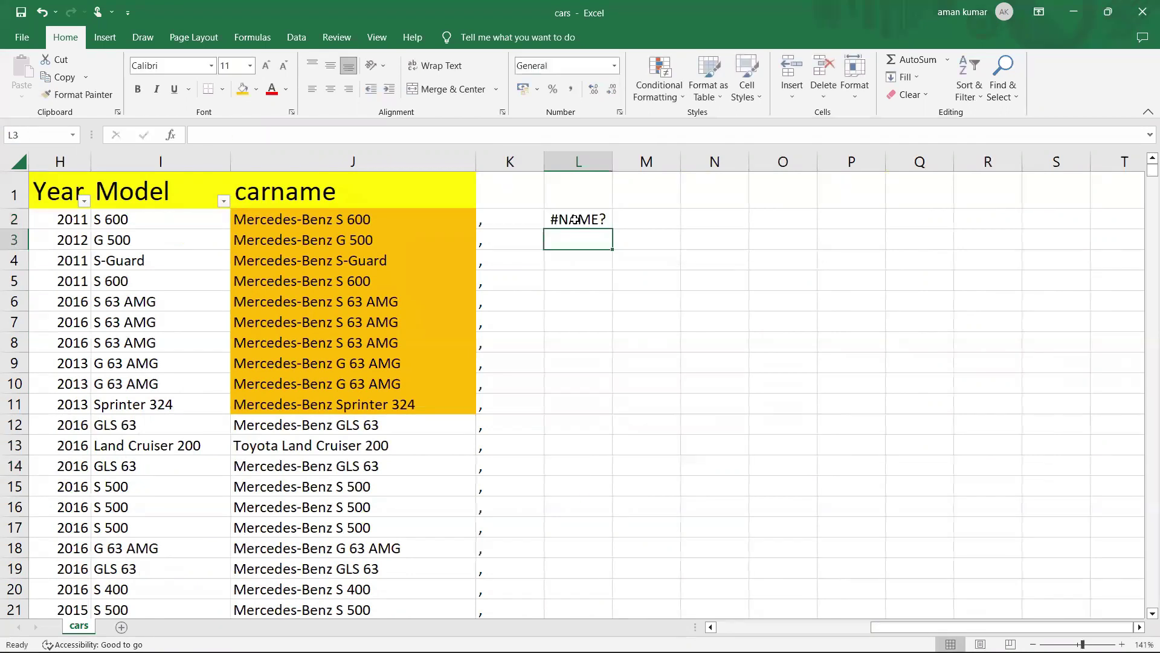
left_click(575, 219)
double_click(603, 219)
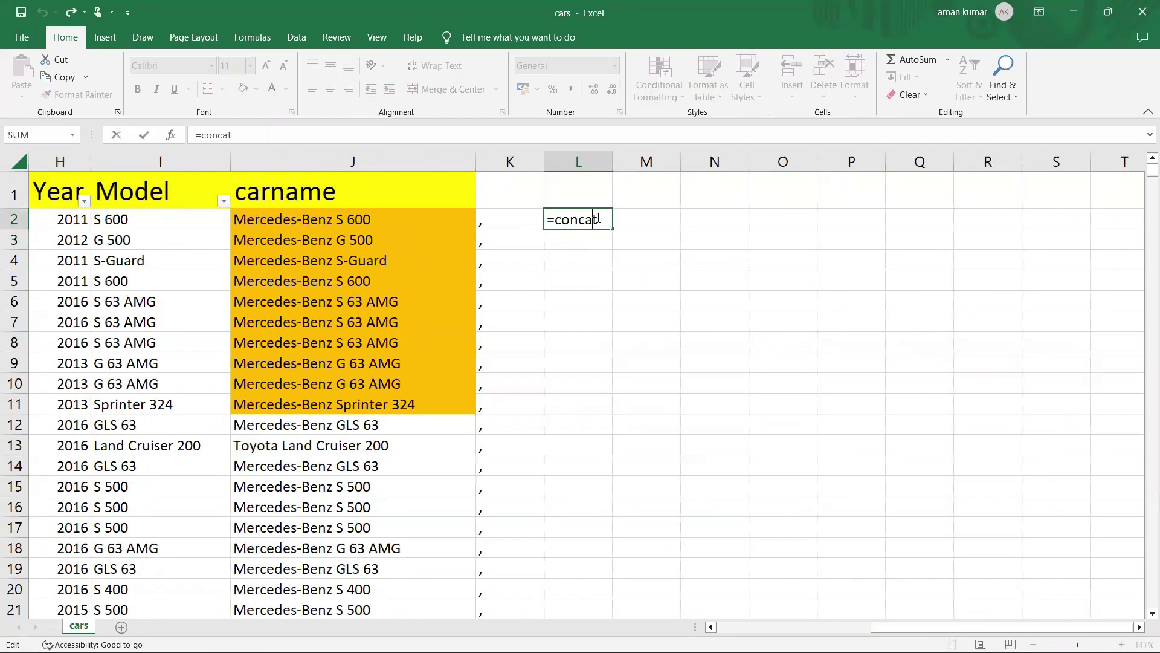
type("e")
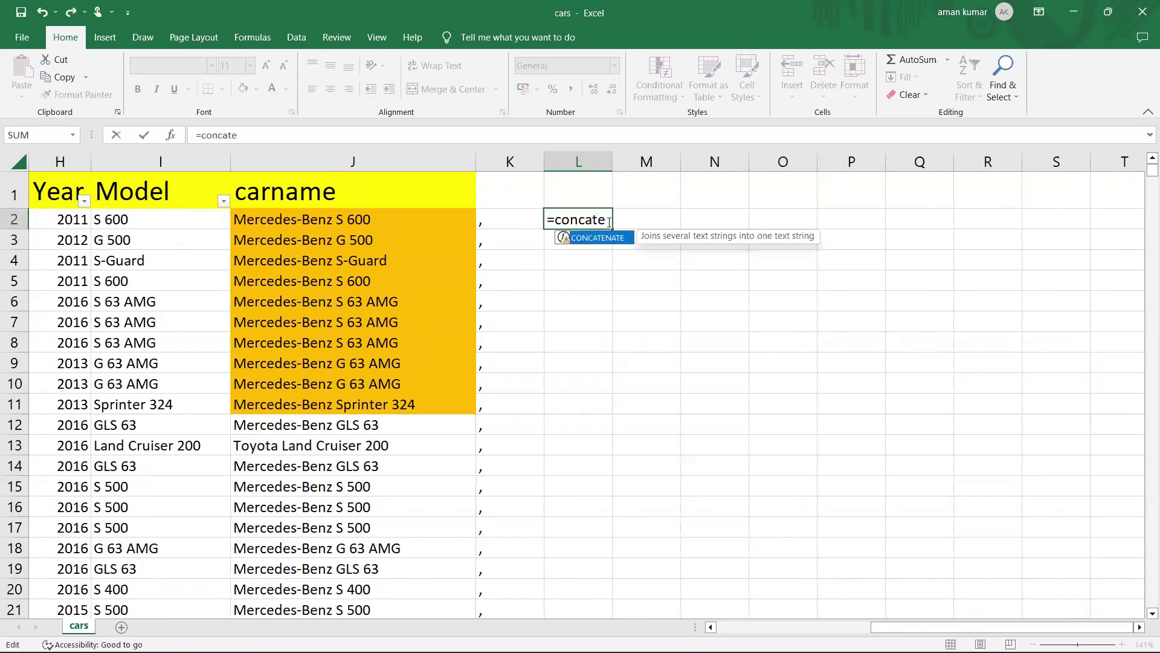
double_click(611, 239)
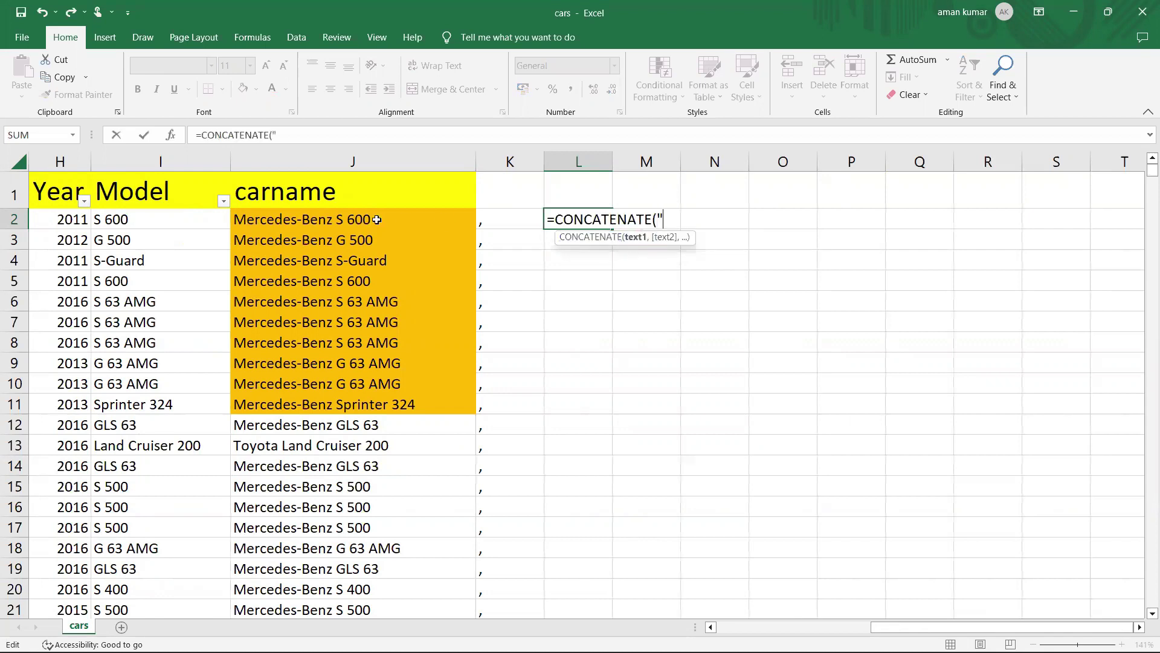
type("\"\",")
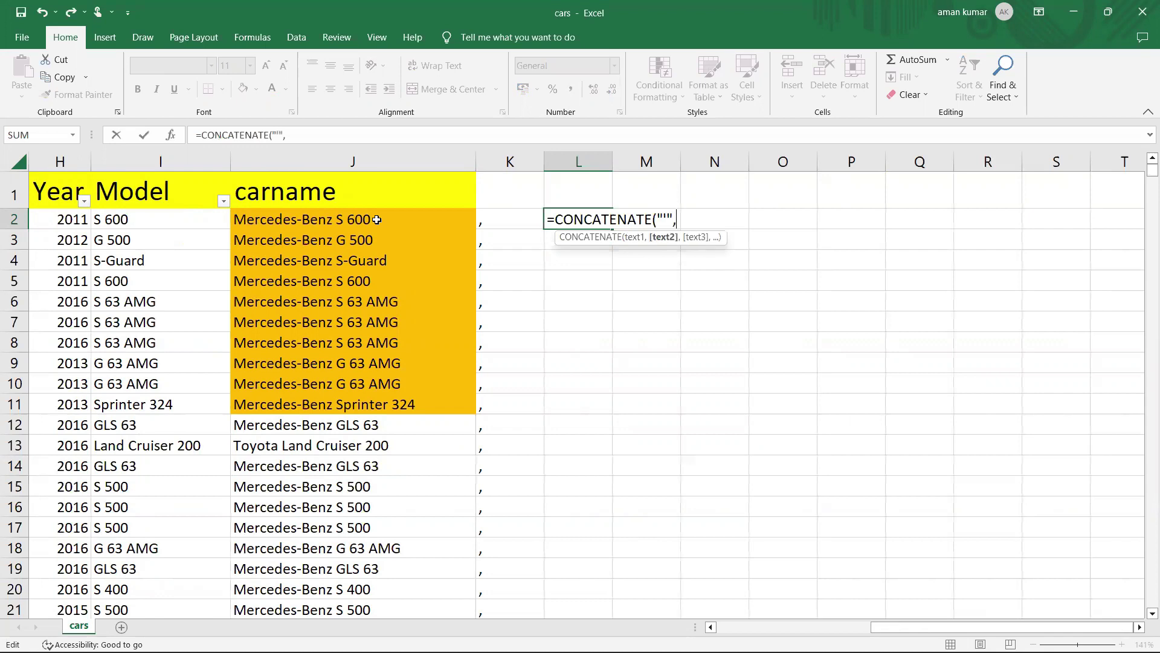
left_click(276, 219)
type(",")
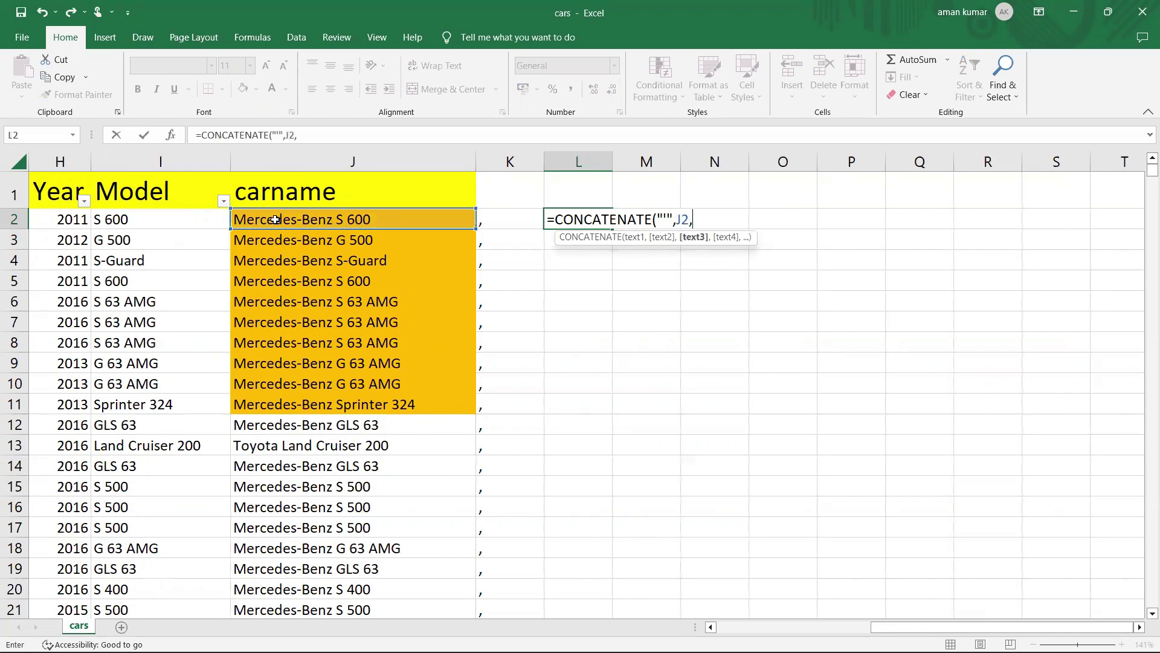
type("\",")
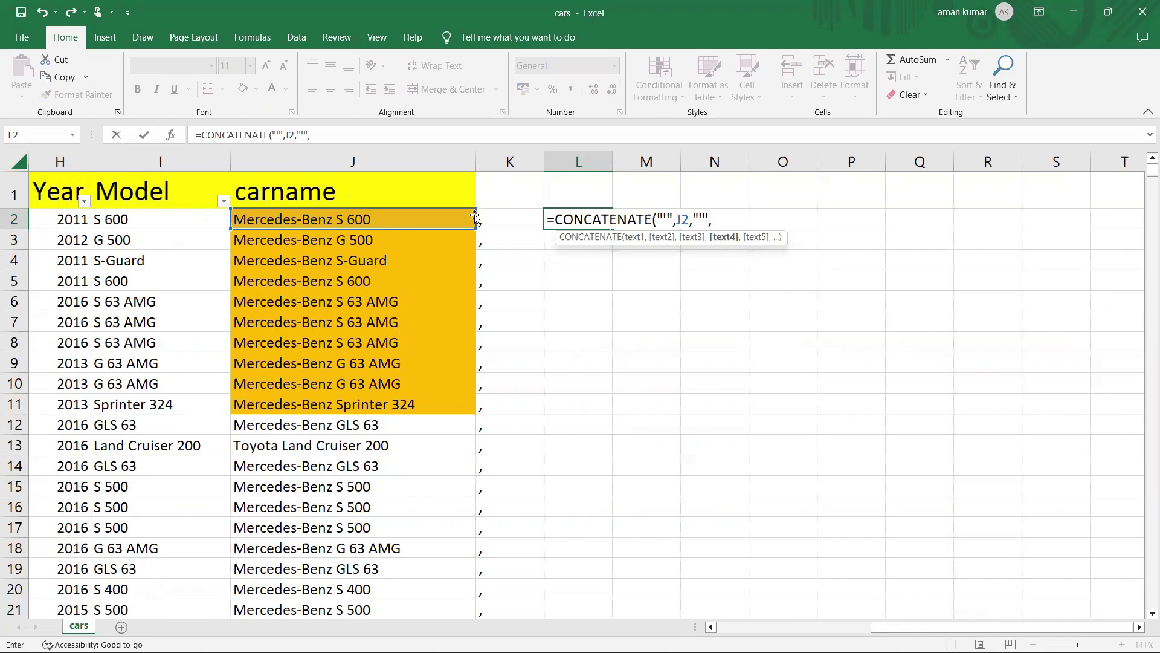
left_click(498, 216)
type(")")
key("Return")
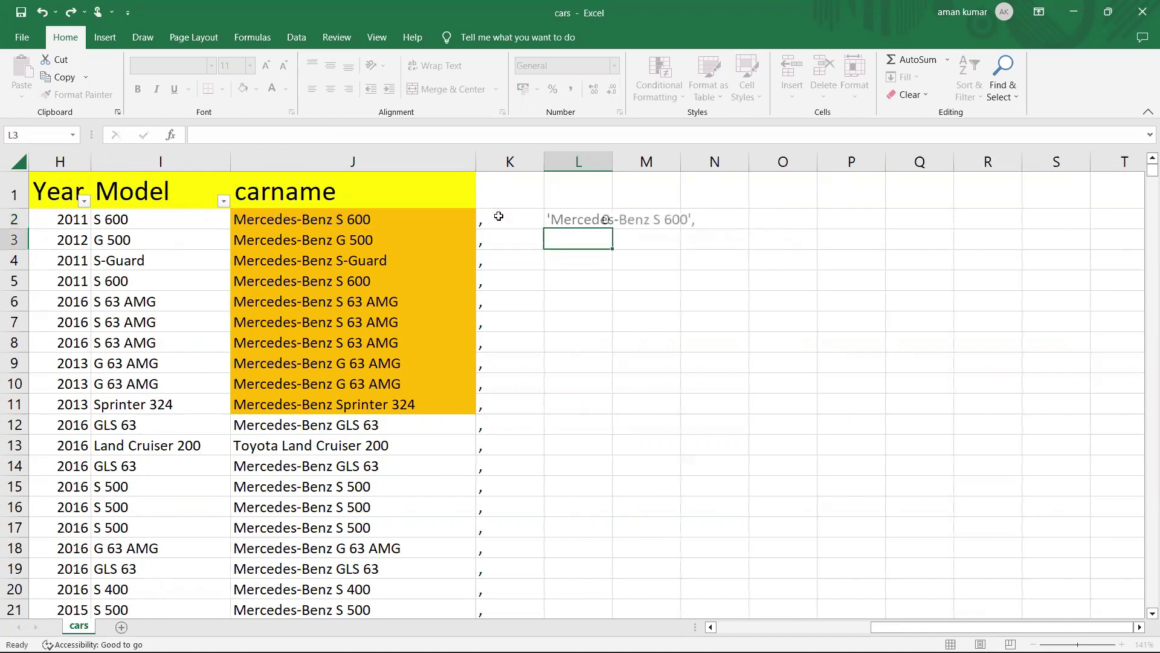
- Fill the L2 formula down column L and autofit the column's width
left_click(604, 222)
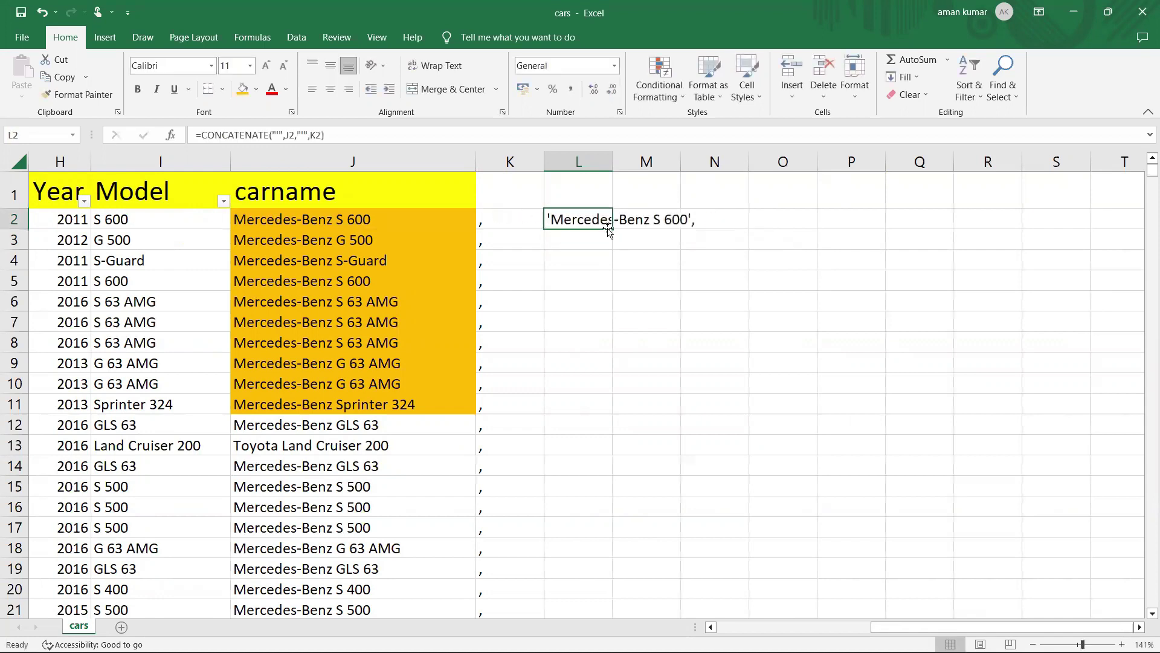
double_click(618, 224)
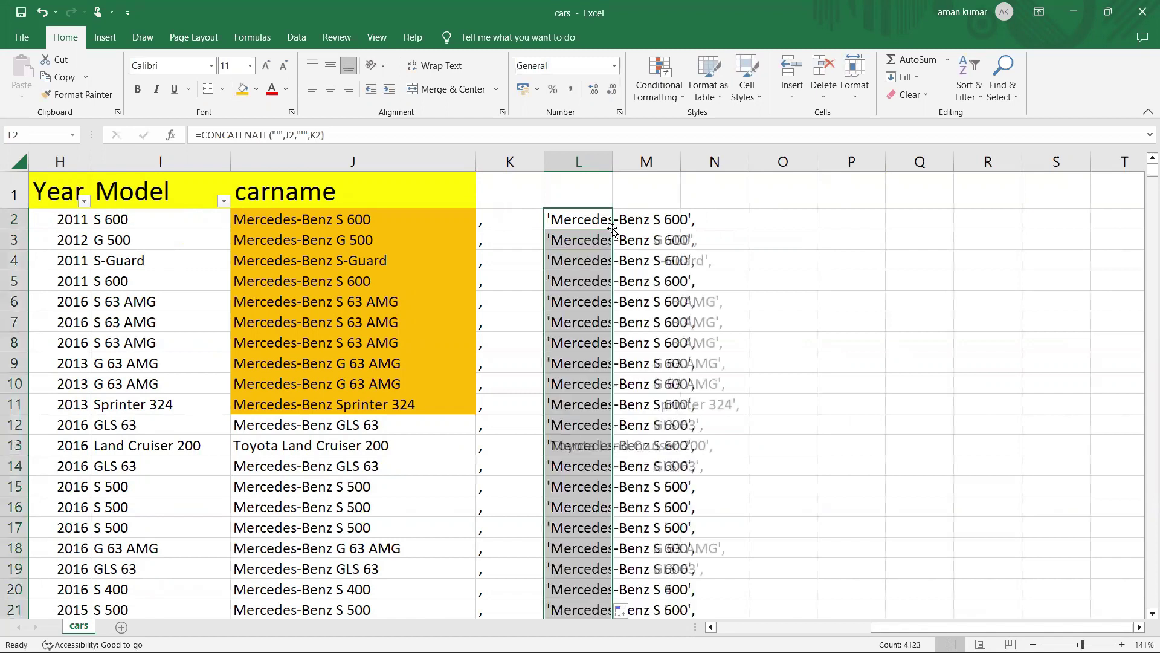
double_click(620, 161)
left_click(917, 234)
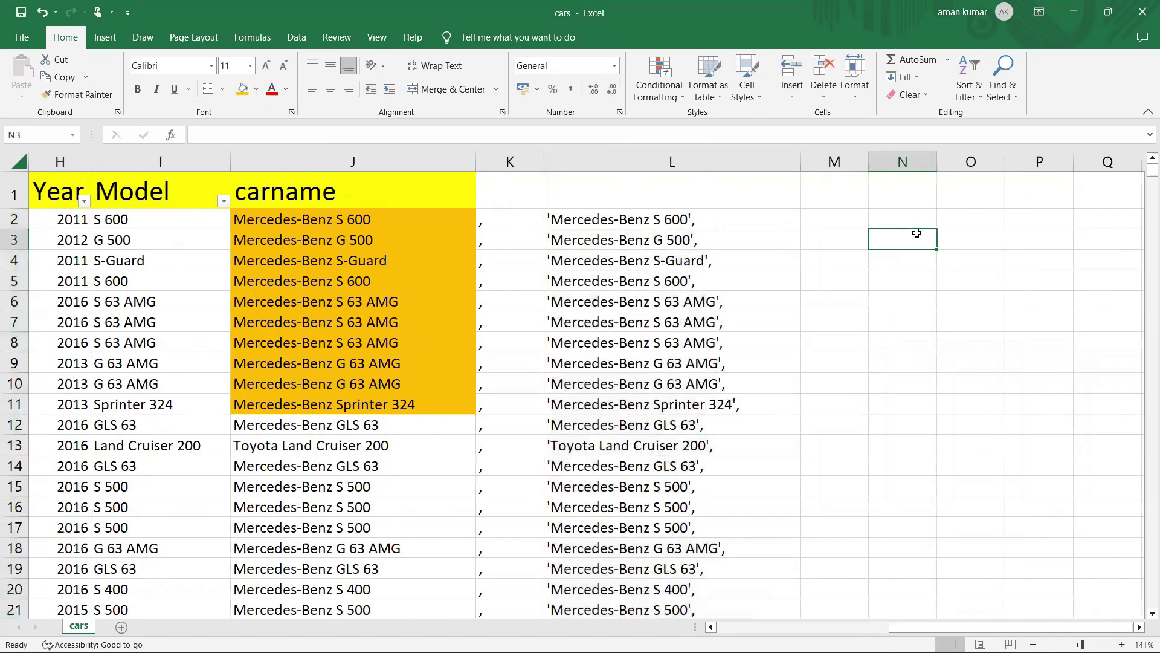
- Copy the quoted names in L2:L11 and paste them over the placeholder names and dots in the Notepad++ query
left_click_drag(628, 219, 603, 398)
key("ctrl+c")
mouse_move(556, 647)
left_click(703, 635)
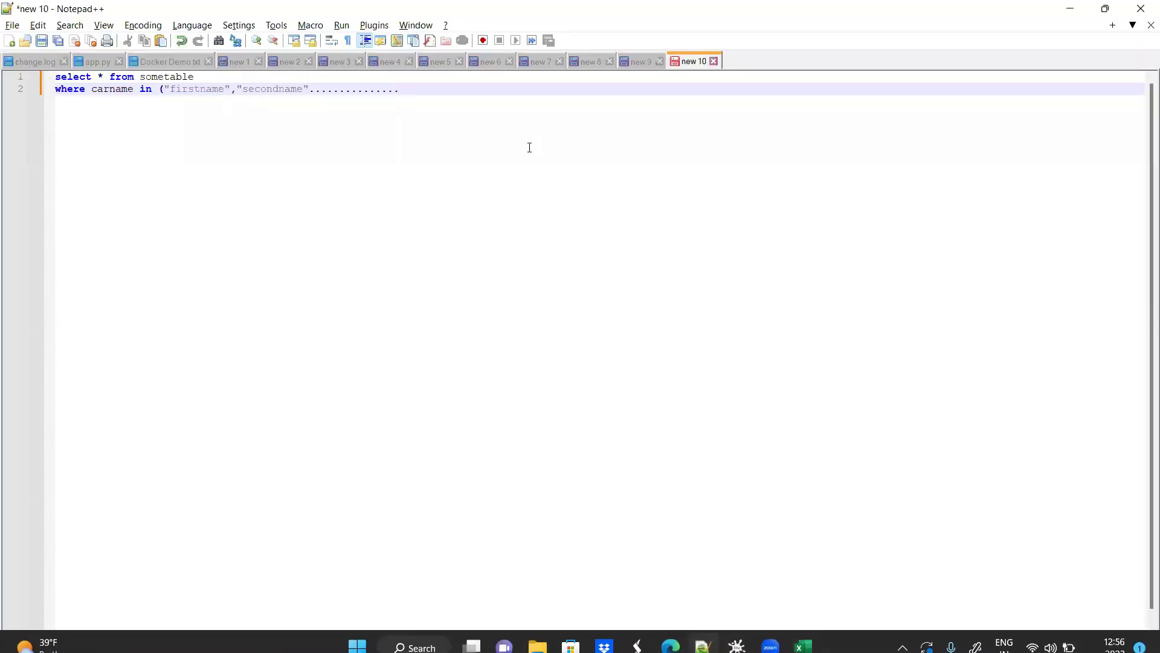
left_click_drag(167, 87, 406, 90)
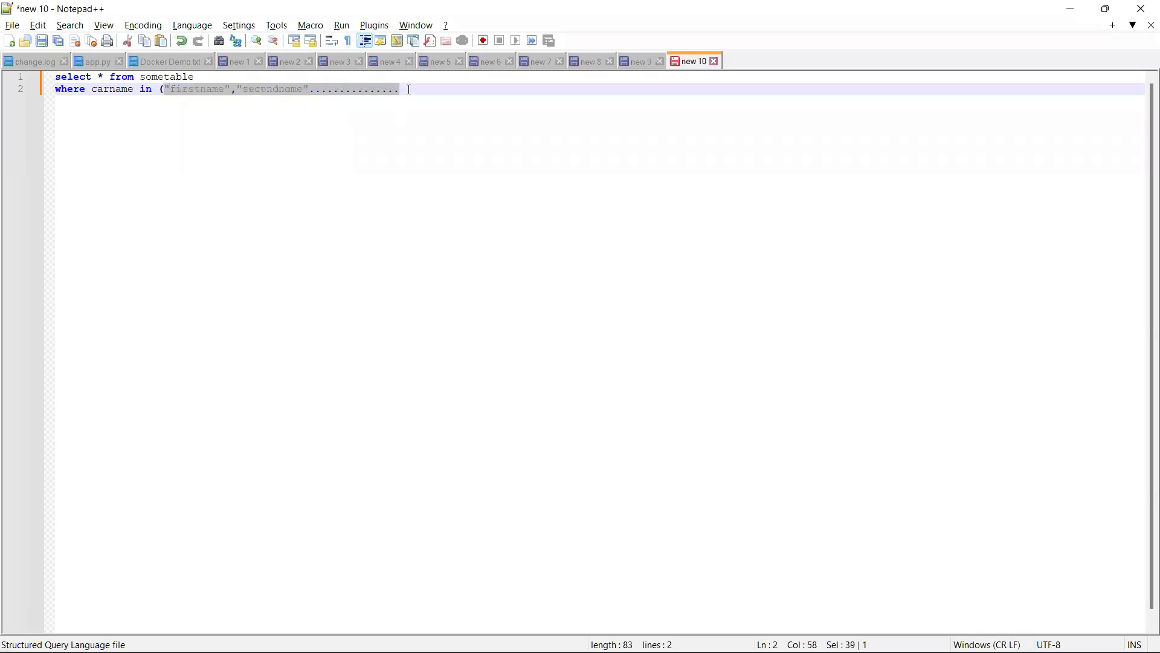
key("BackSpace")
key("ctrl+v")
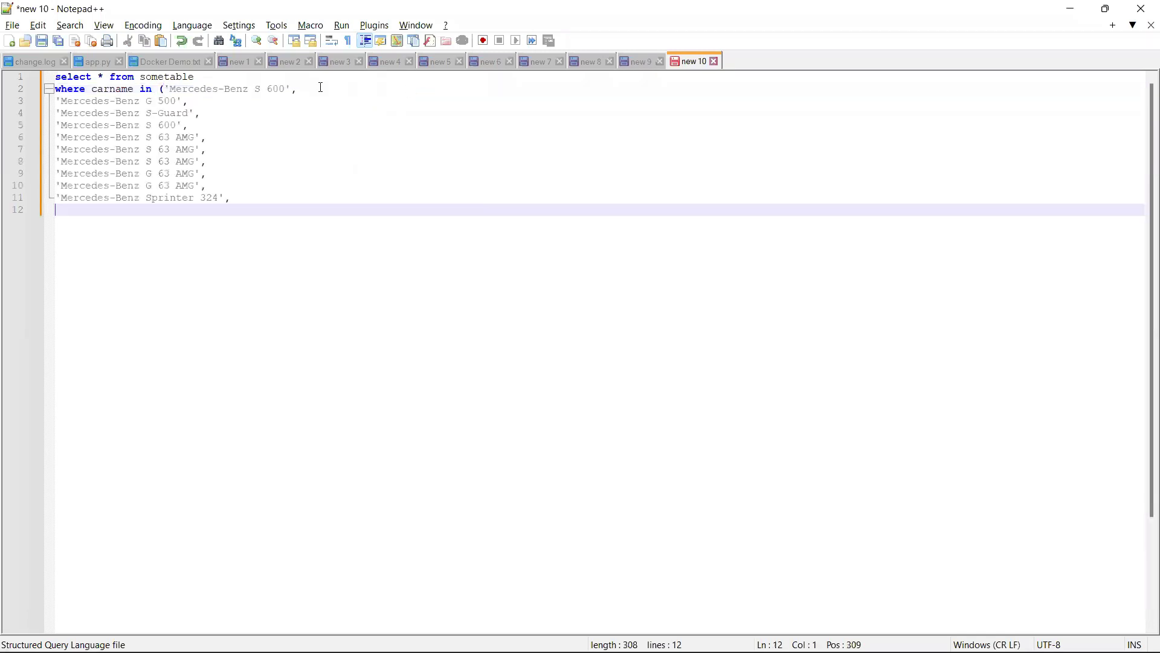
- Remove the blank last line and trailing comma from the query's name list and end it with a closing parenthesis
key("BackSpace")
key("BackSpace")
type(")")
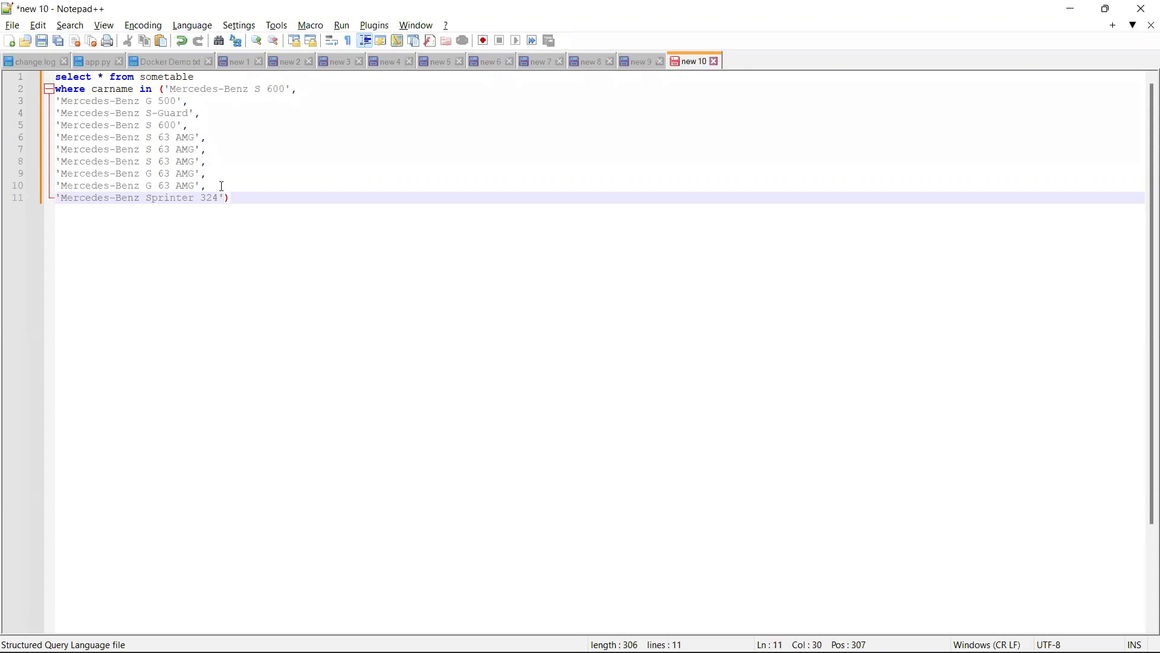
- Switch to the handwritten question list in Scrble Lite and check which question comes after fetching data for the cars
mouse_move(550, 651)
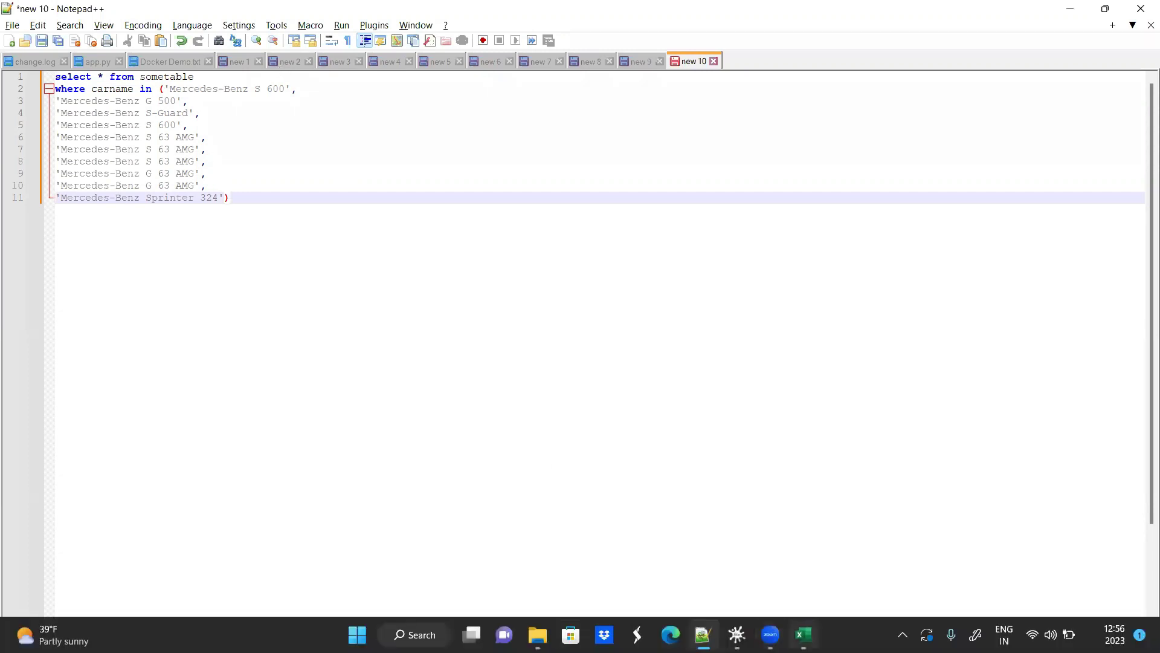
left_click(804, 635)
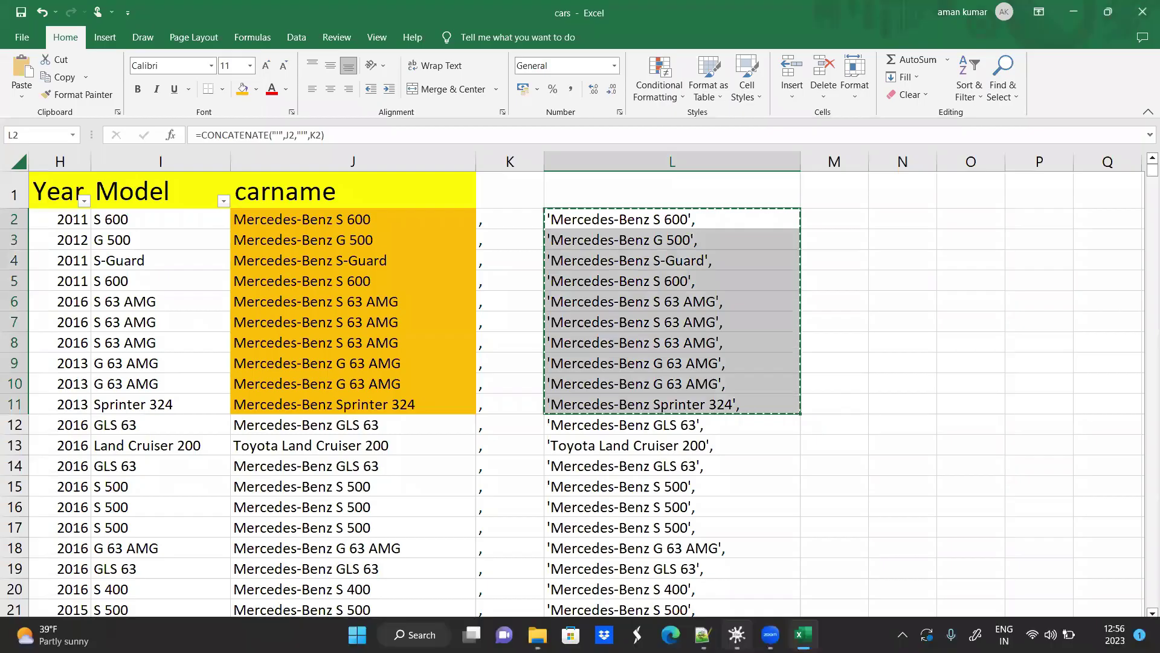
left_click(637, 634)
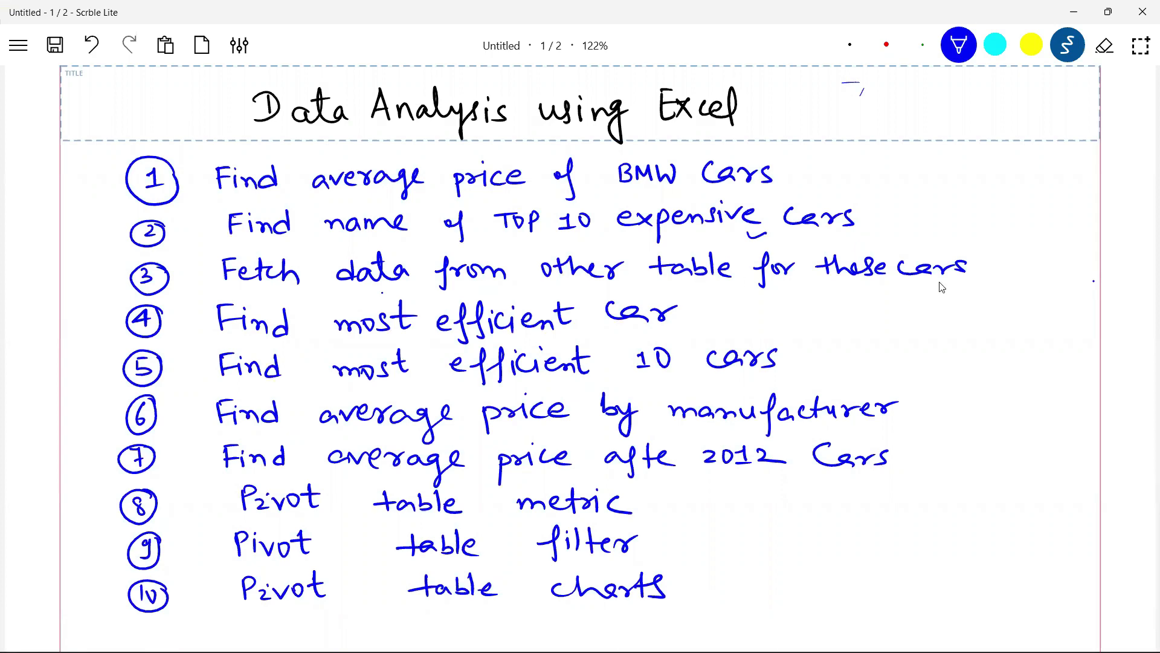
- Return to Excel and delete the helper columns J to L
key("alt+Tab")
left_click_drag(381, 168, 698, 167)
right_click(700, 169)
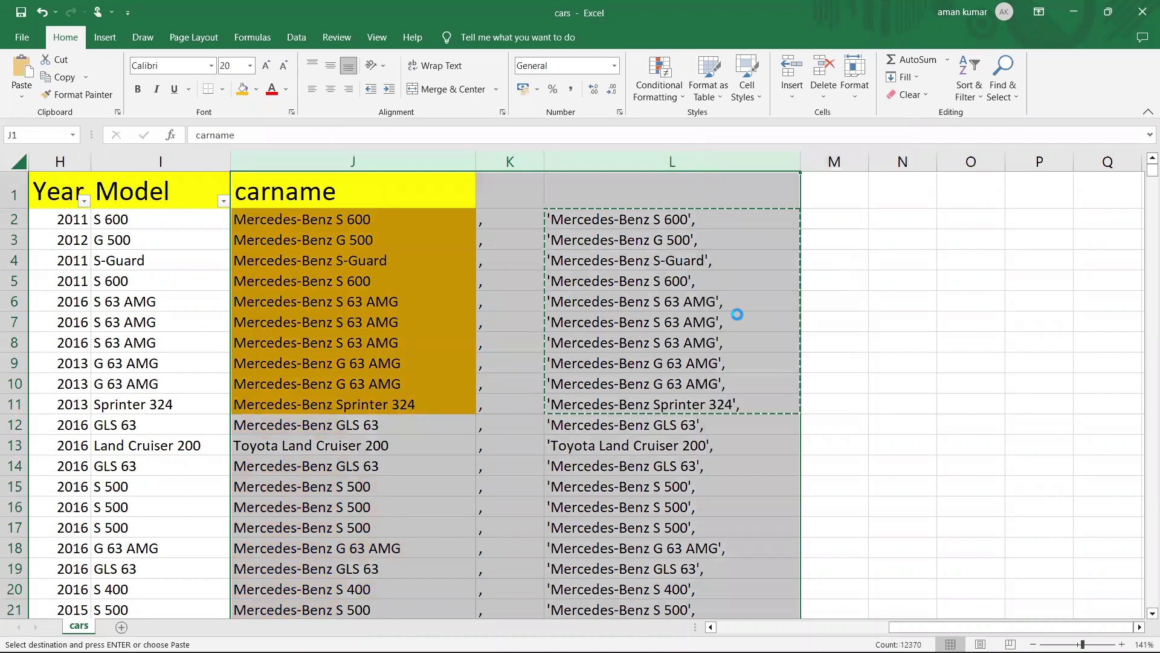
left_click(740, 319)
left_click(466, 345)
left_click_drag(894, 628, 736, 631)
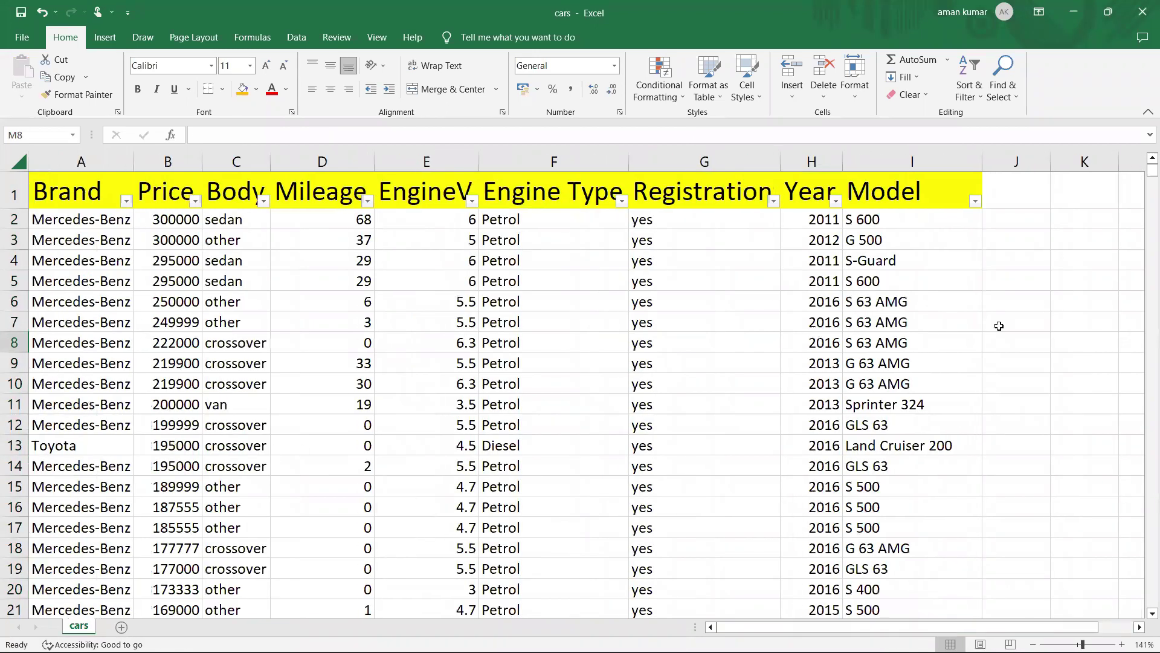
- Add a new column header "efficiency" in J1, beside Model
left_click(1020, 191)
type("effi")
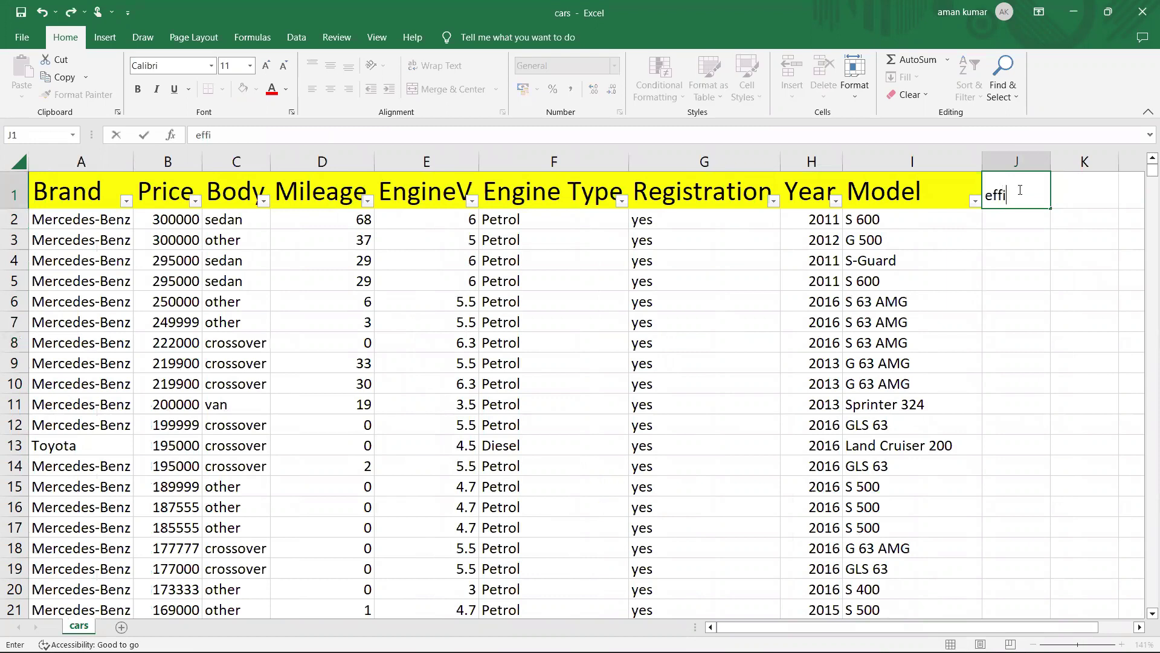
type("cie")
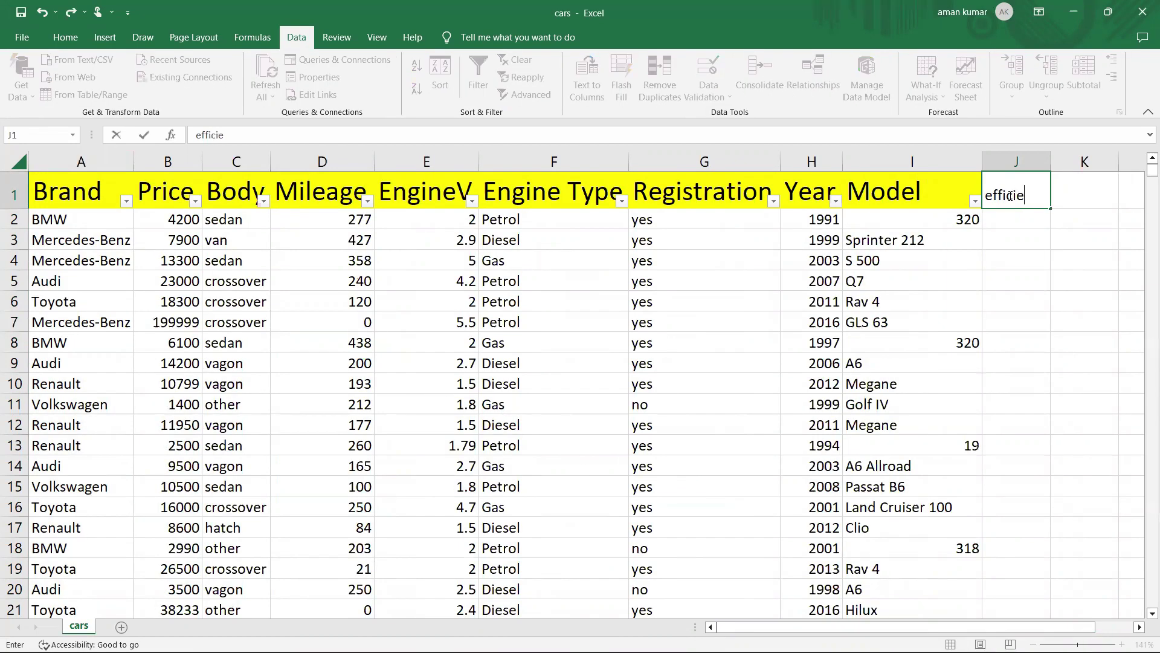
type("ncy")
key("Return")
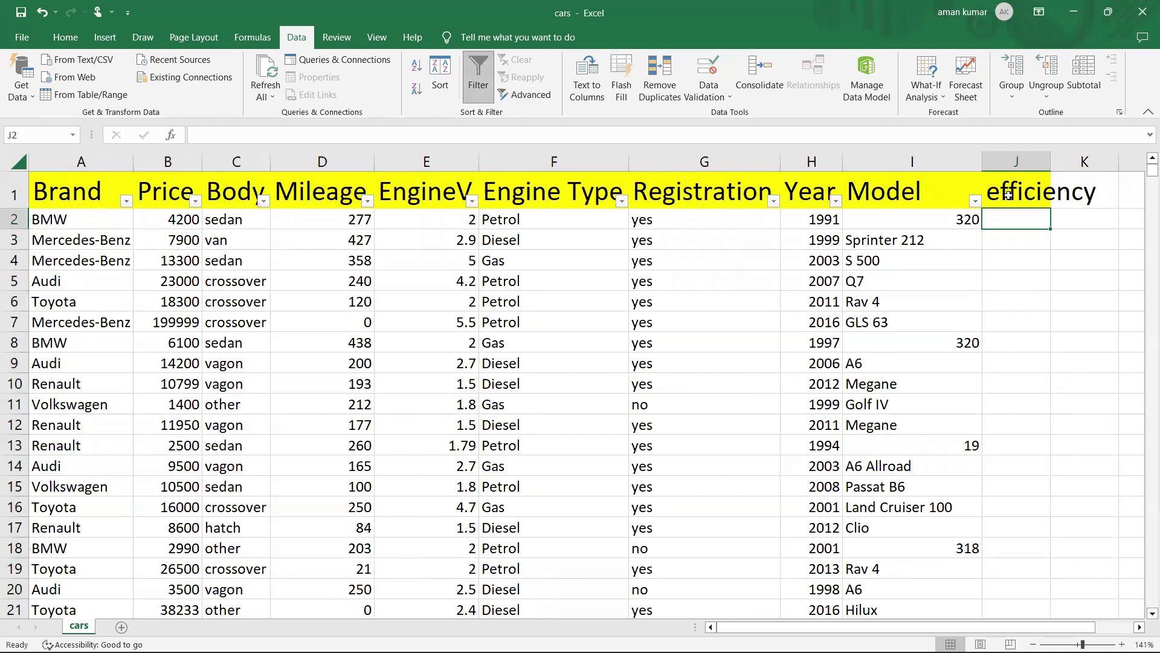
- Calculate price divided by mileage with =B2/D2 in J2 and fill the formula down the efficiency column
type("=")
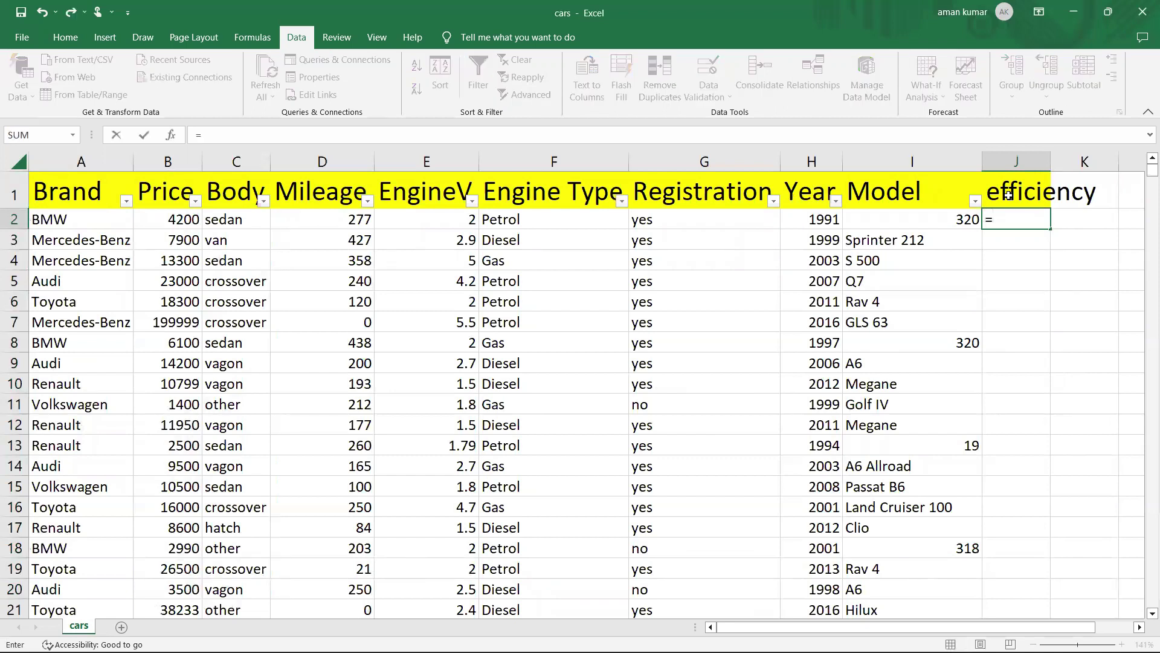
left_click(184, 217)
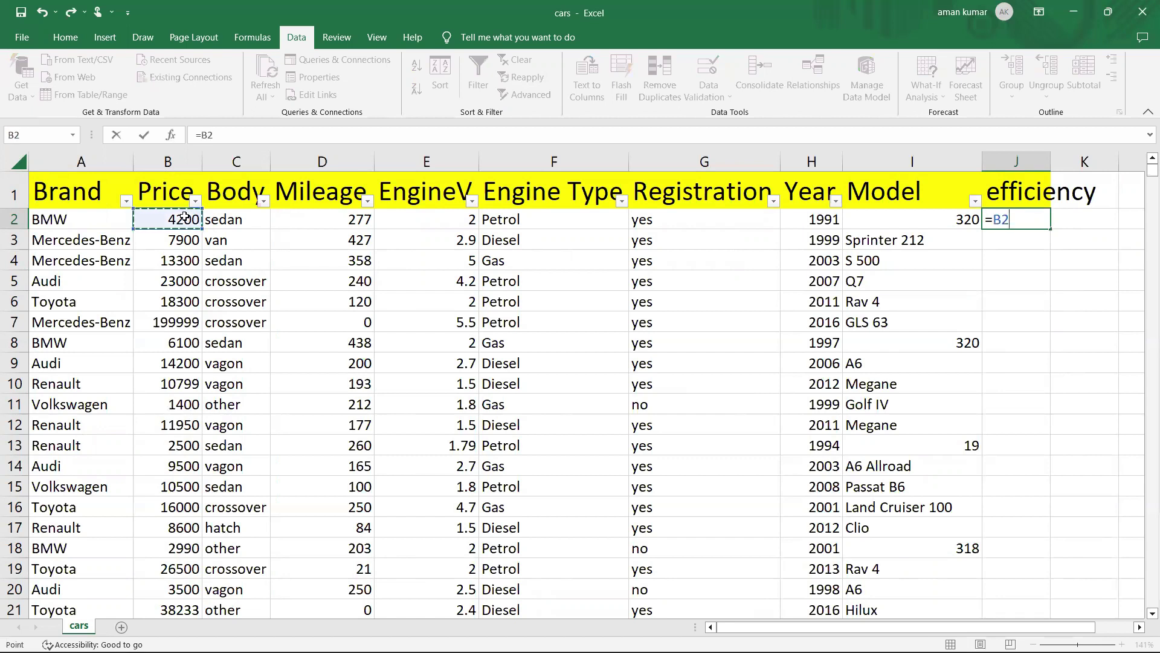
type("/")
left_click(317, 225)
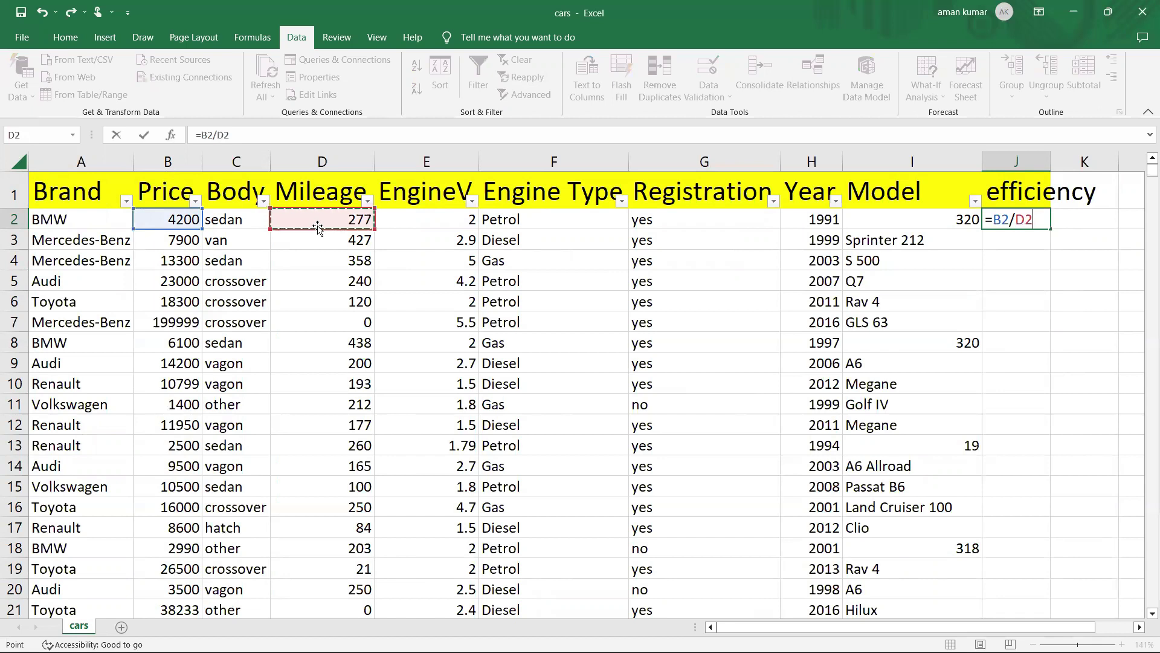
key("Return")
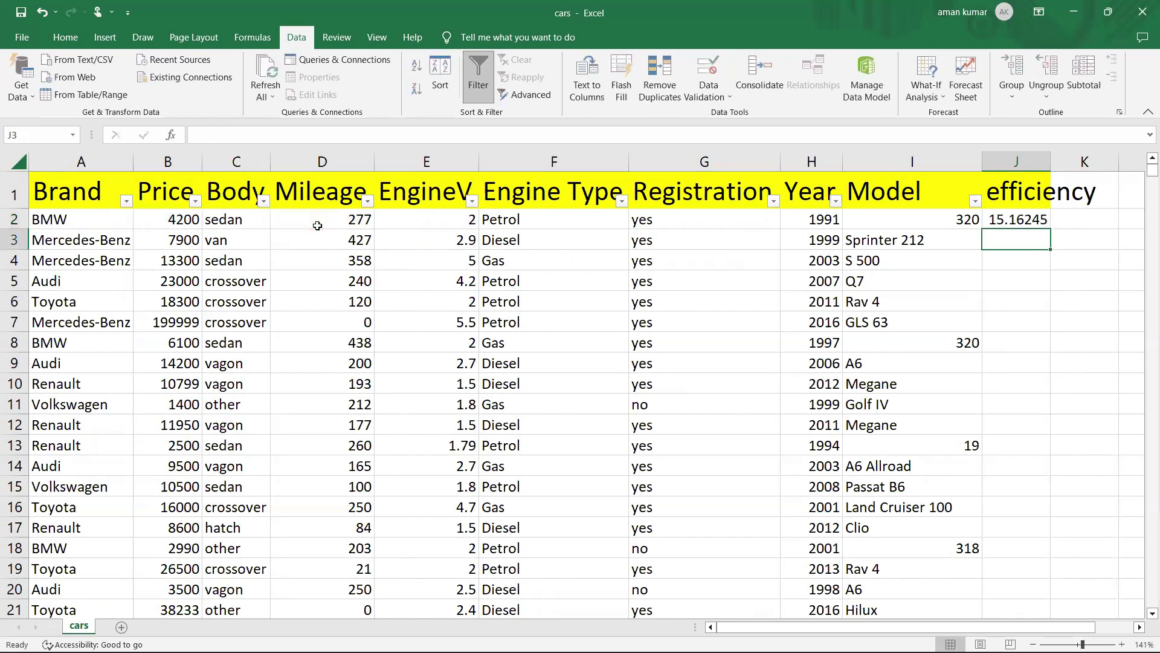
left_click(1014, 219)
double_click(1050, 229)
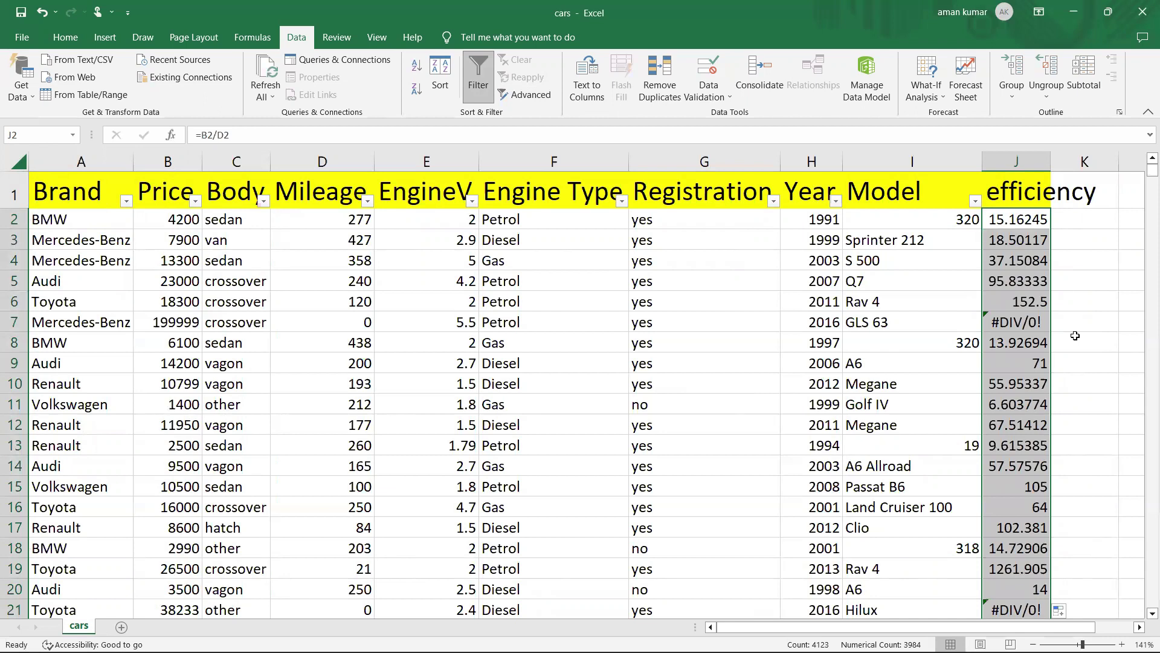
- Sort the whole dataset by the efficiency column's cell values from smallest to largest
left_click(7, 158)
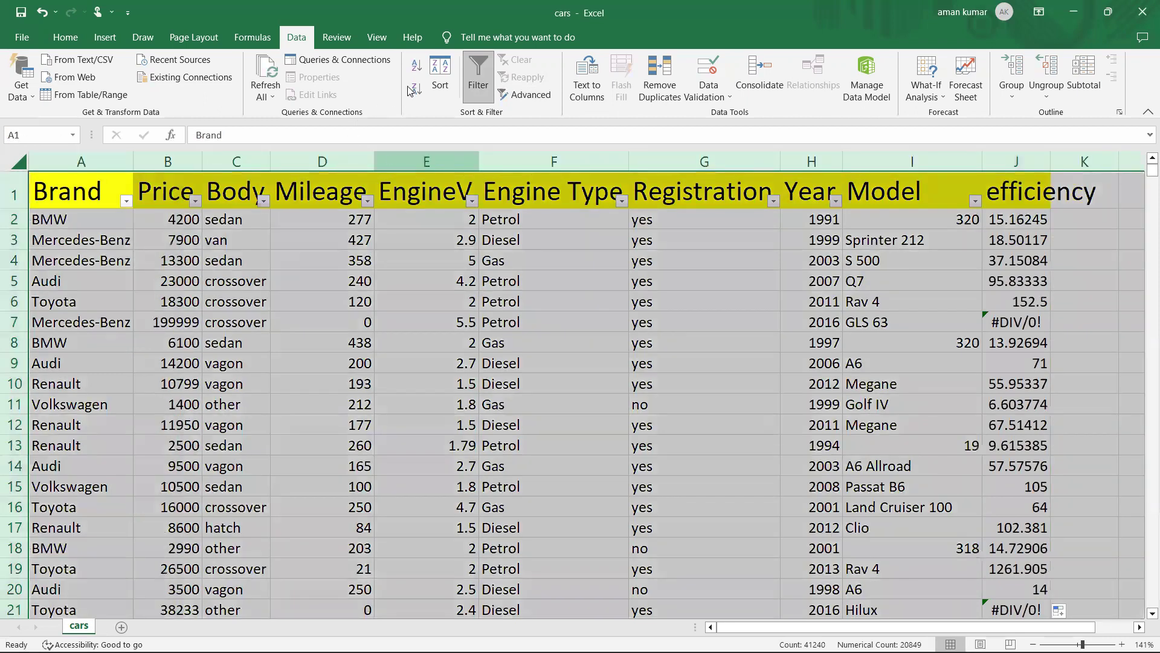
left_click(441, 84)
left_click(217, 274)
left_click(140, 380)
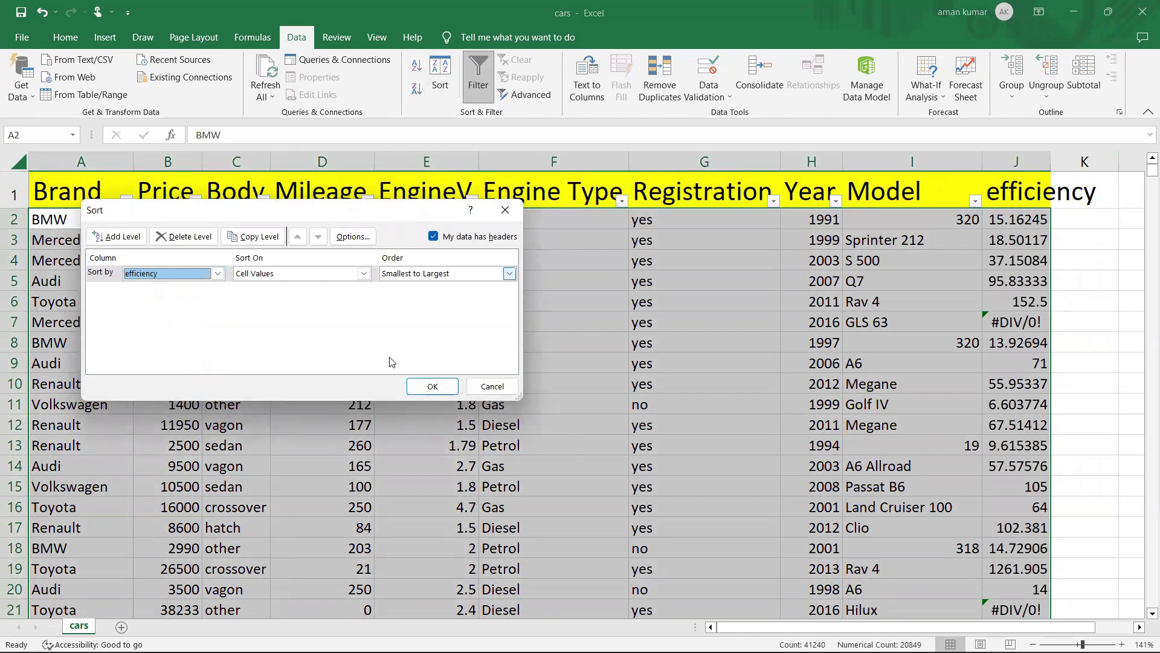
left_click(442, 389)
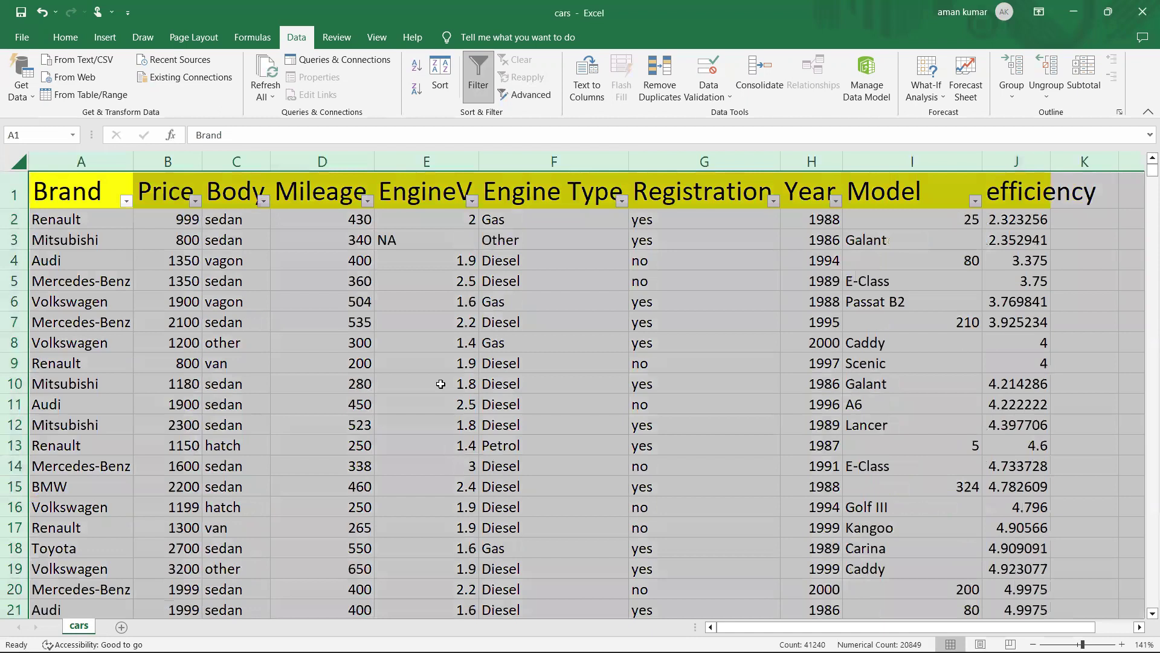
- Examine the first data row, A2:J2, to identify the car with the lowest price-to-mileage ratio
left_click(1015, 334)
left_click_drag(92, 219, 1027, 222)
left_click(1084, 297)
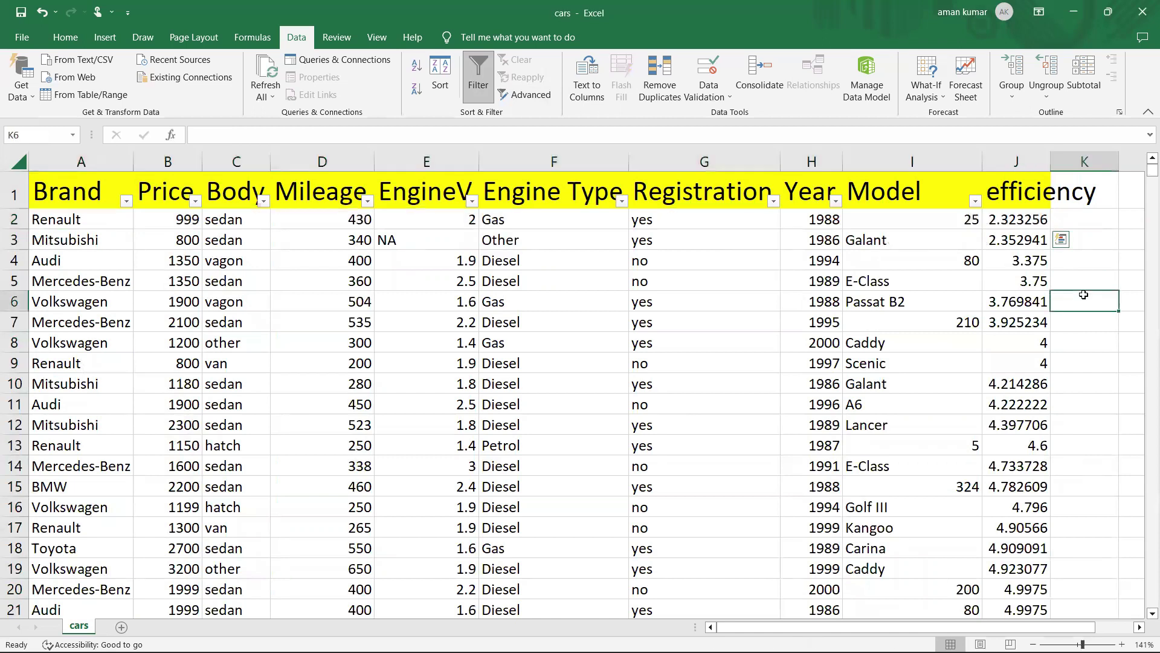
- Auto-fit the width of column J so the efficiency header and values fit
double_click(1051, 162)
left_click(1038, 221)
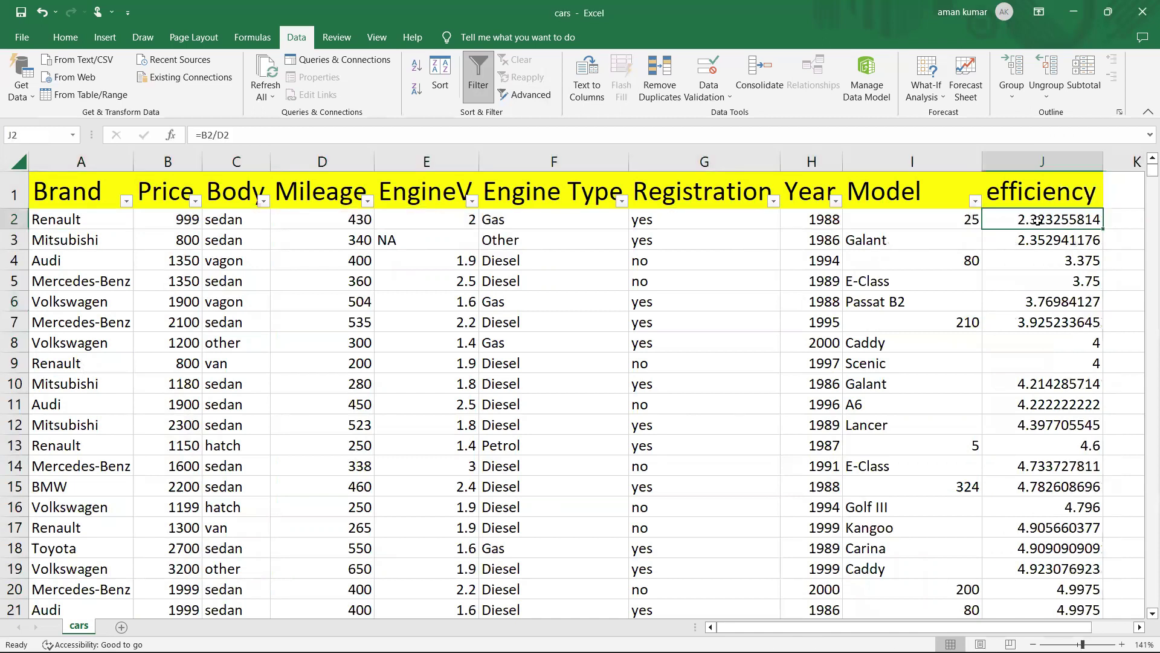
left_click(622, 320)
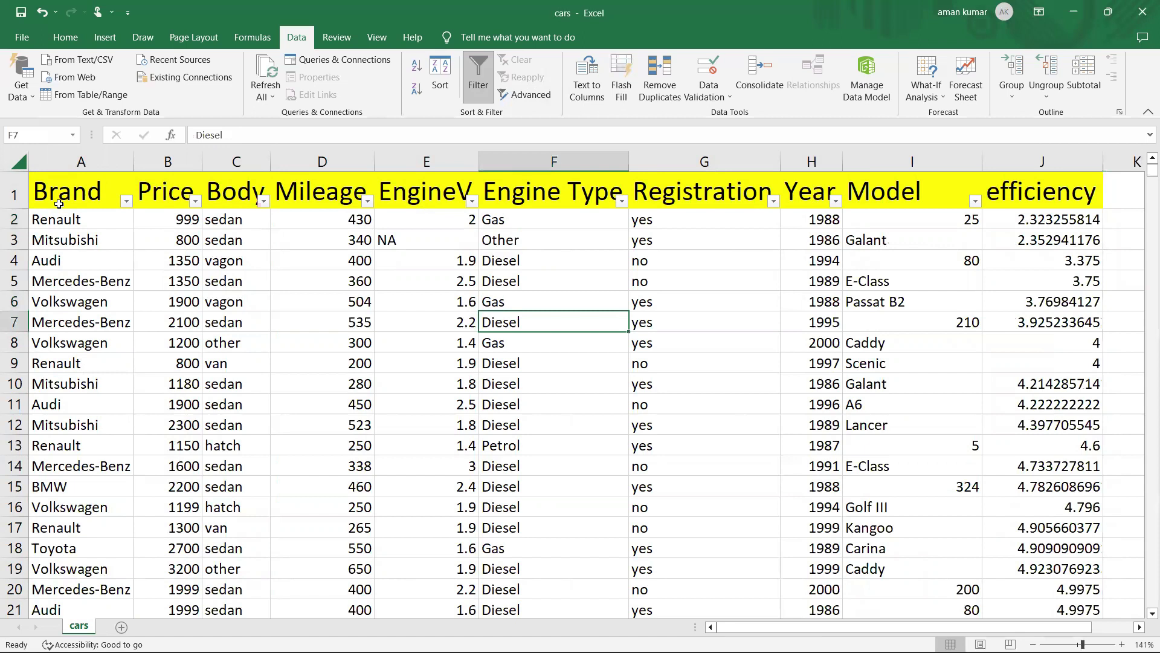
- Apply a Top 10% conditional formatting rule with light red fill to the whole efficiency column
left_click(1044, 162)
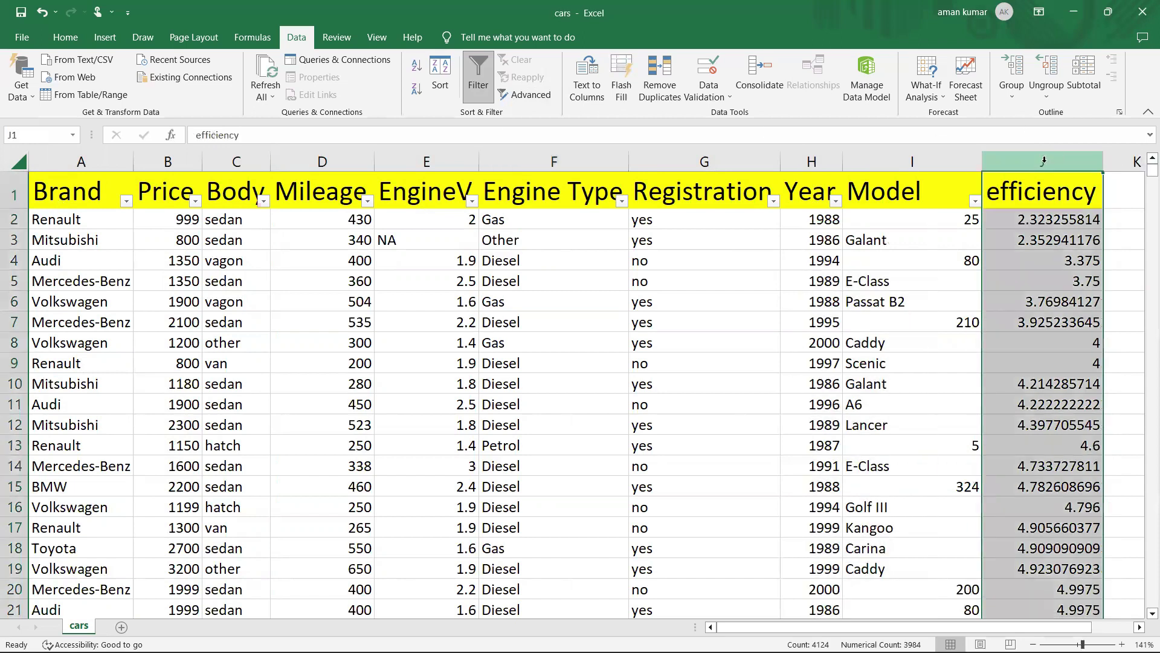
left_click(68, 42)
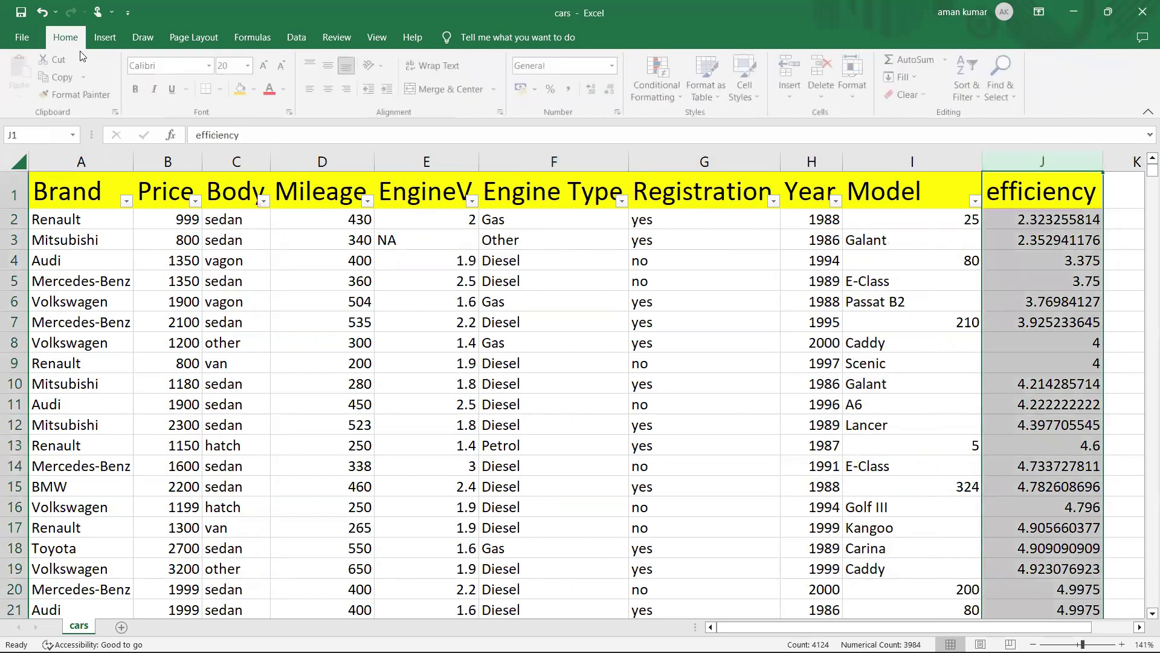
left_click(654, 97)
mouse_move(694, 130)
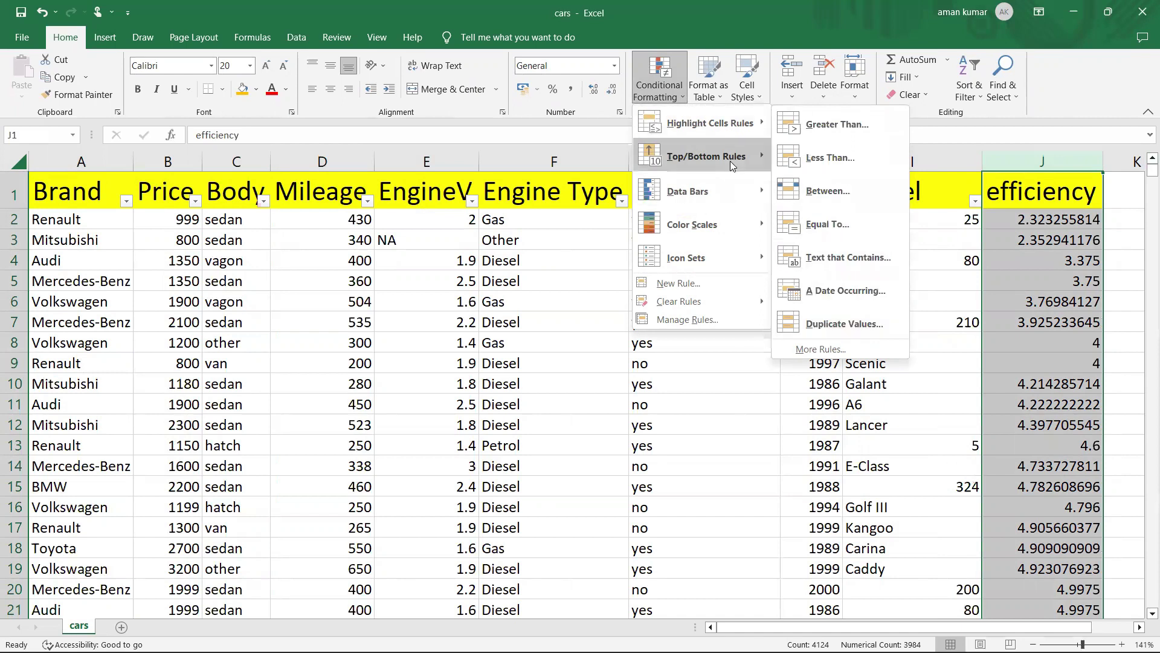
mouse_move(730, 162)
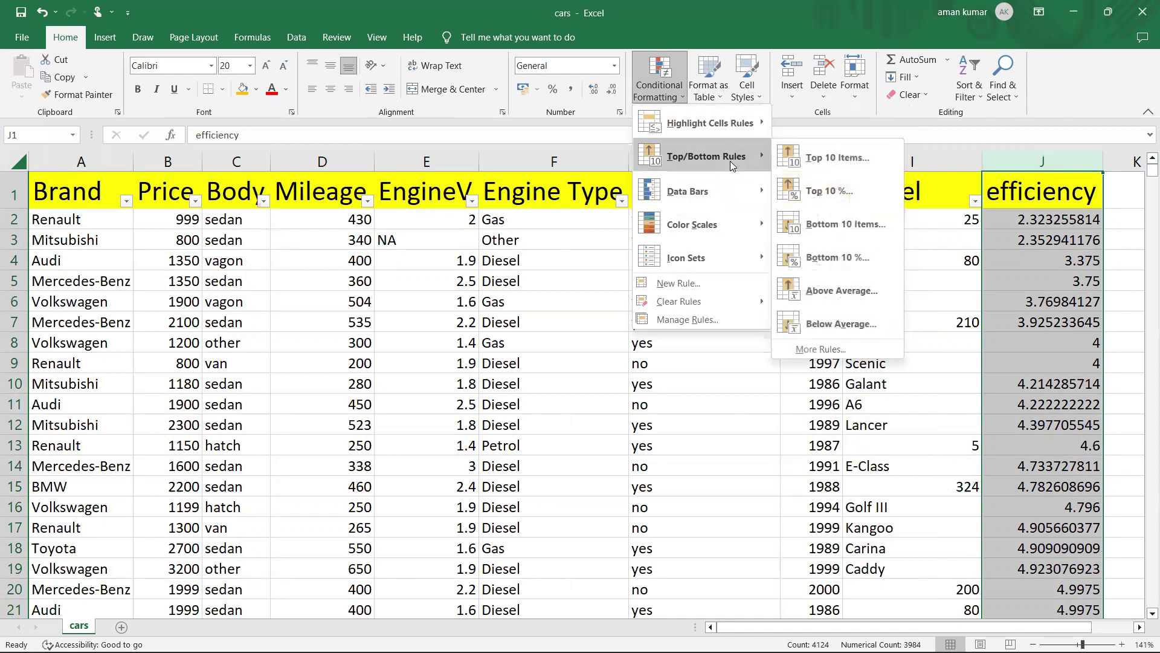
left_click(842, 190)
left_click(317, 332)
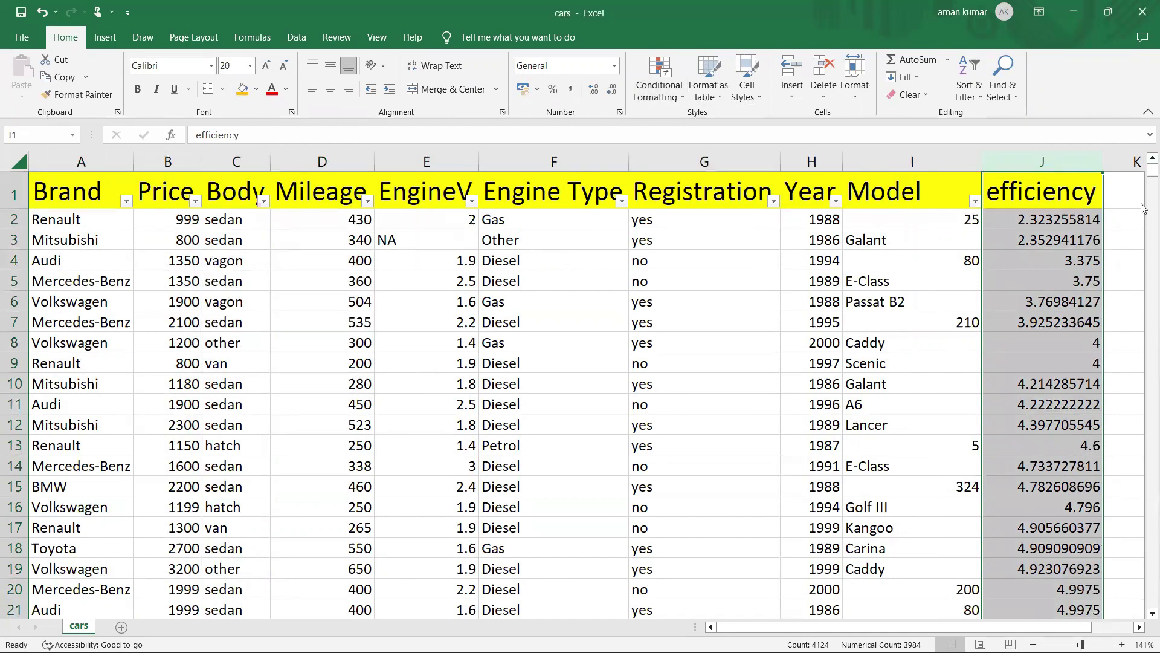
left_click_drag(1144, 193, 1144, 285)
left_click_drag(1138, 339, 1142, 151)
- Turn the filter on row 1 off and on again so it covers the efficiency column
left_click(14, 192)
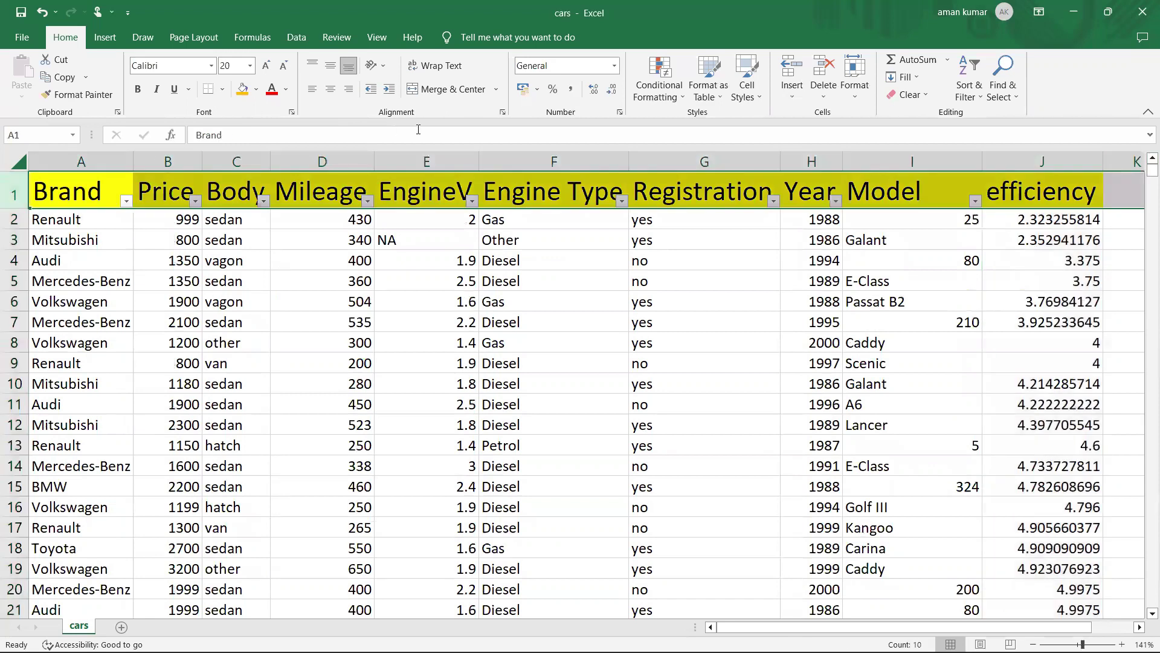
left_click(297, 36)
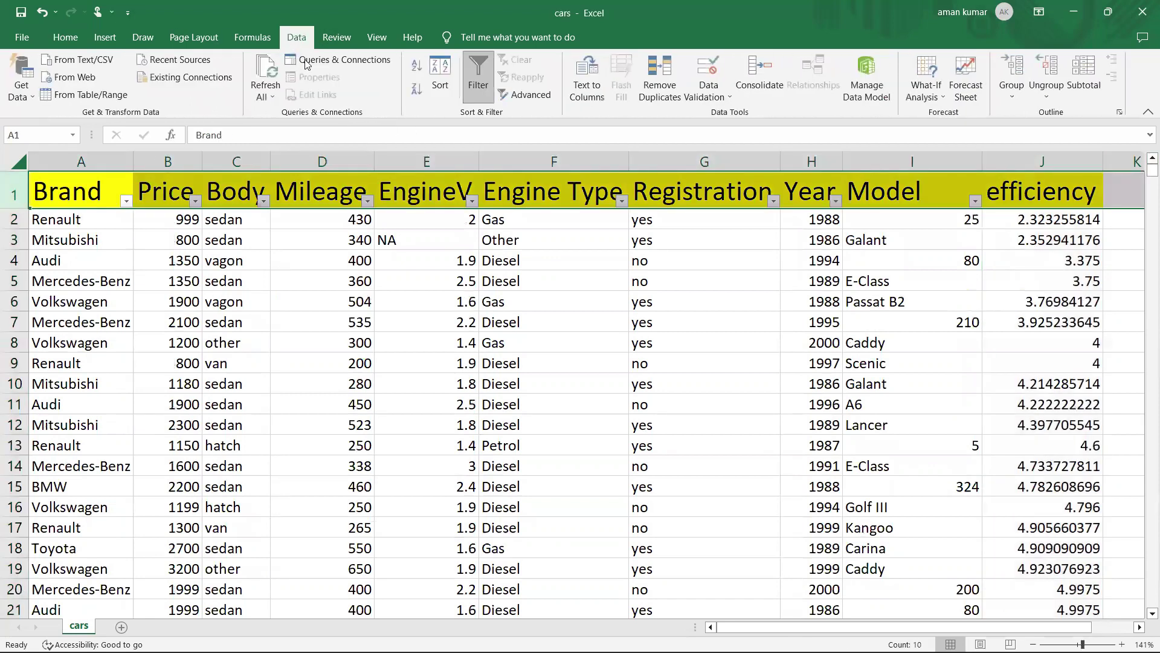
left_click(475, 95)
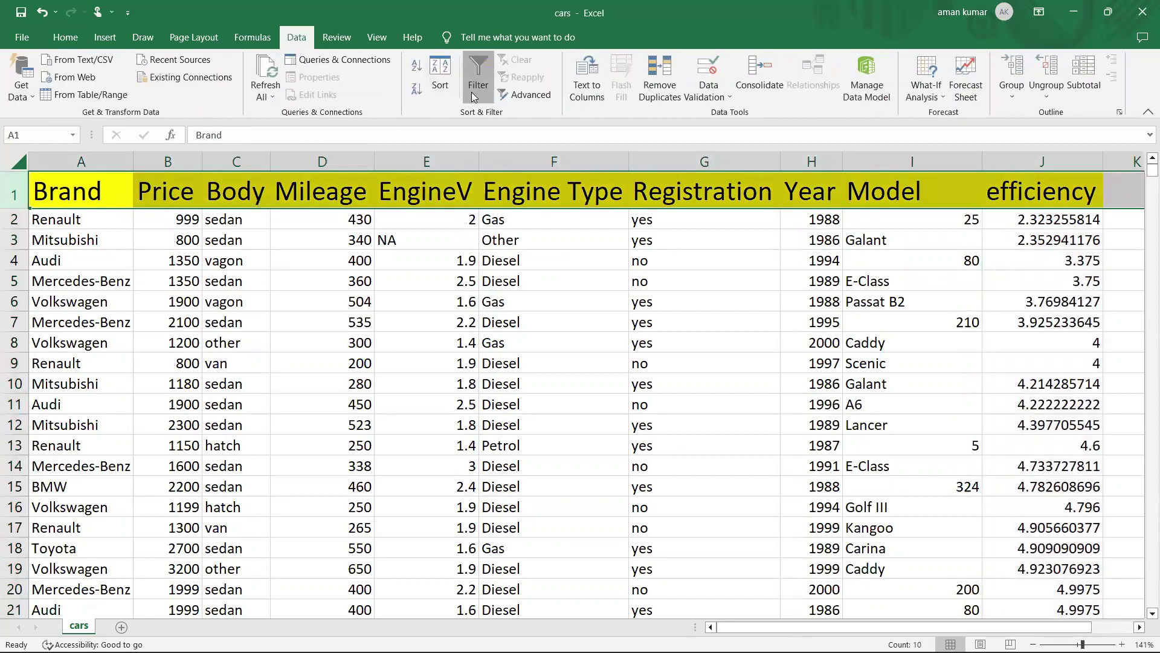
- Filter the efficiency column by the light red cell colour and look through the filtered cars
left_click(1096, 202)
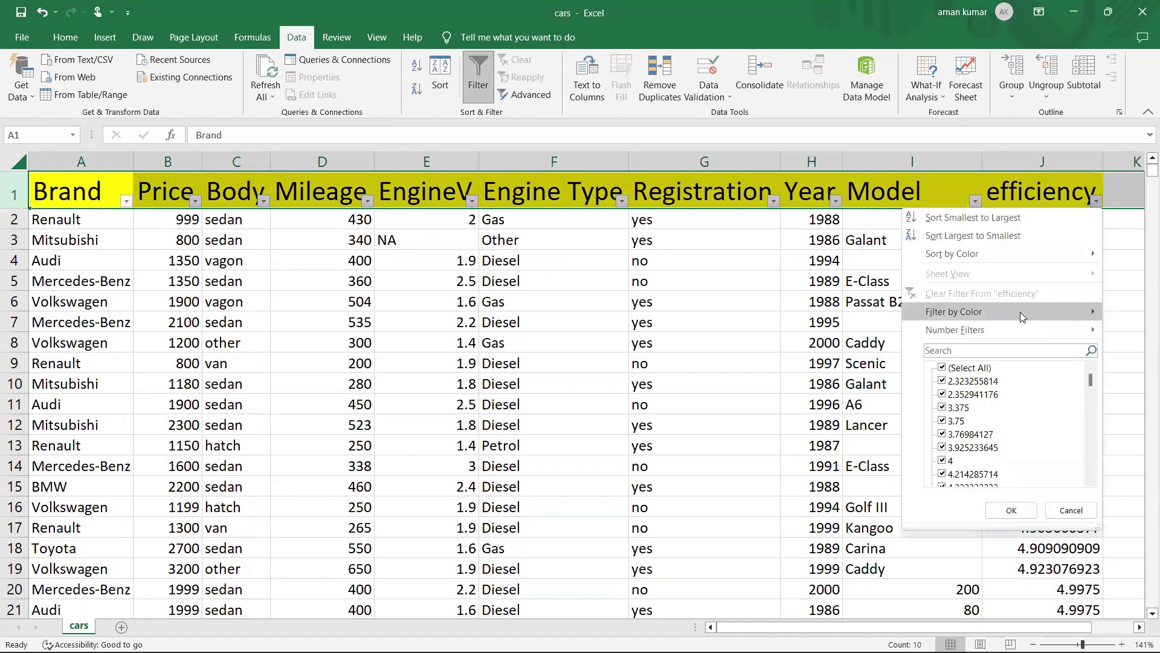
mouse_move(1019, 312)
left_click(864, 330)
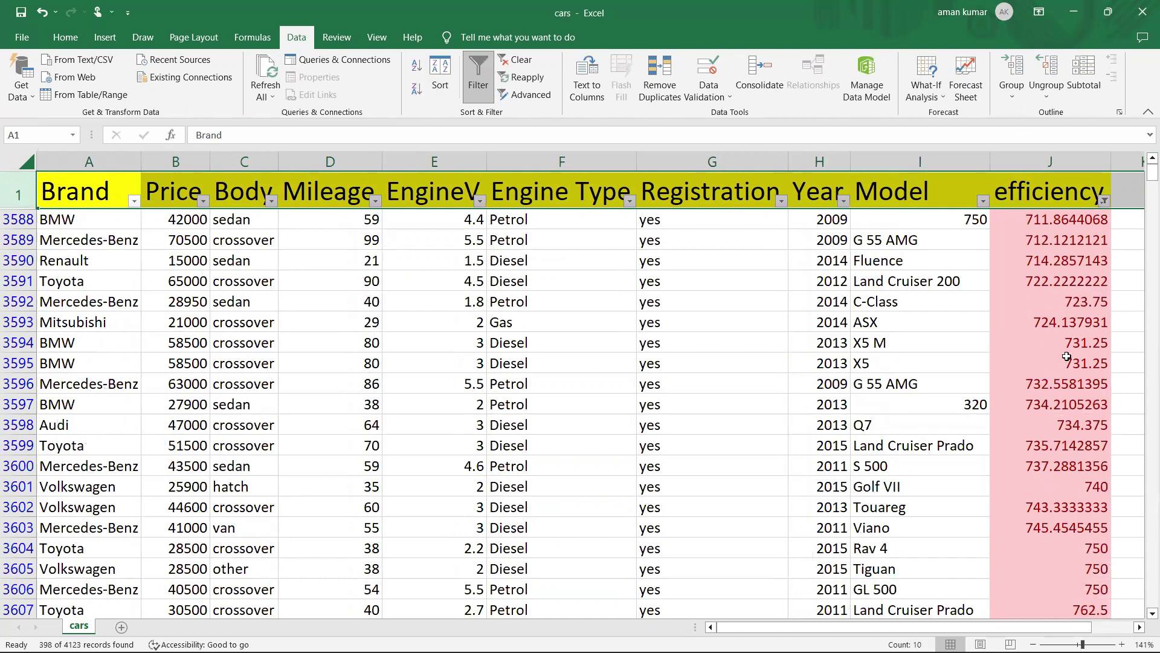
left_click(1149, 614)
scroll(1142, 598, "down", 4)
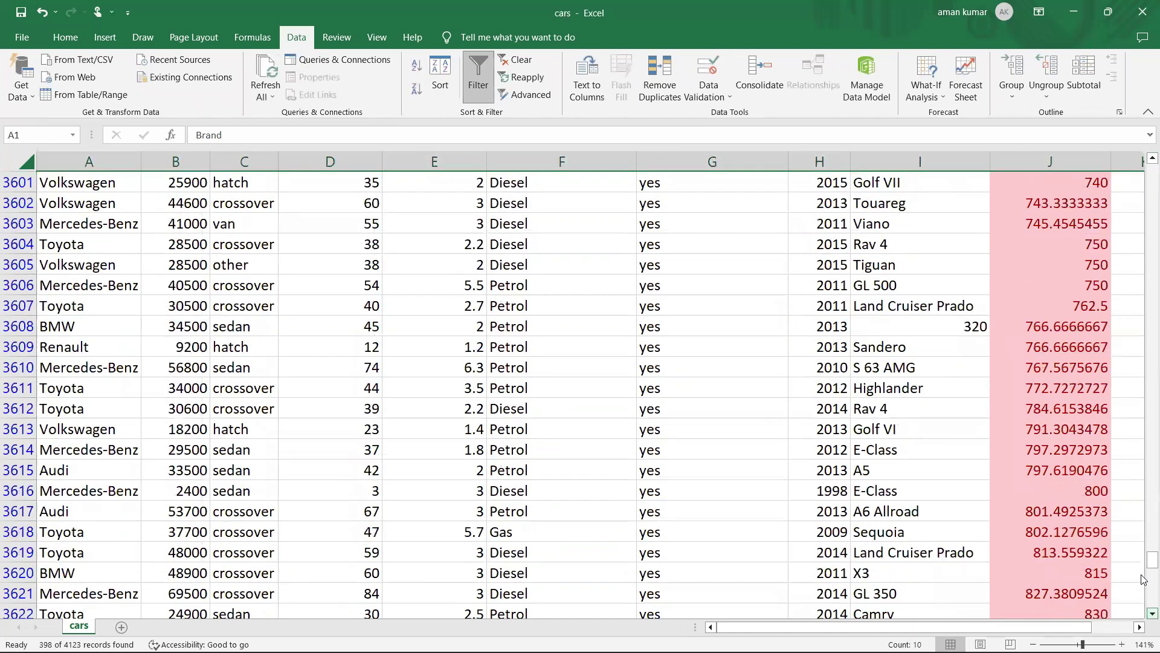
left_click_drag(1142, 568, 1143, 226)
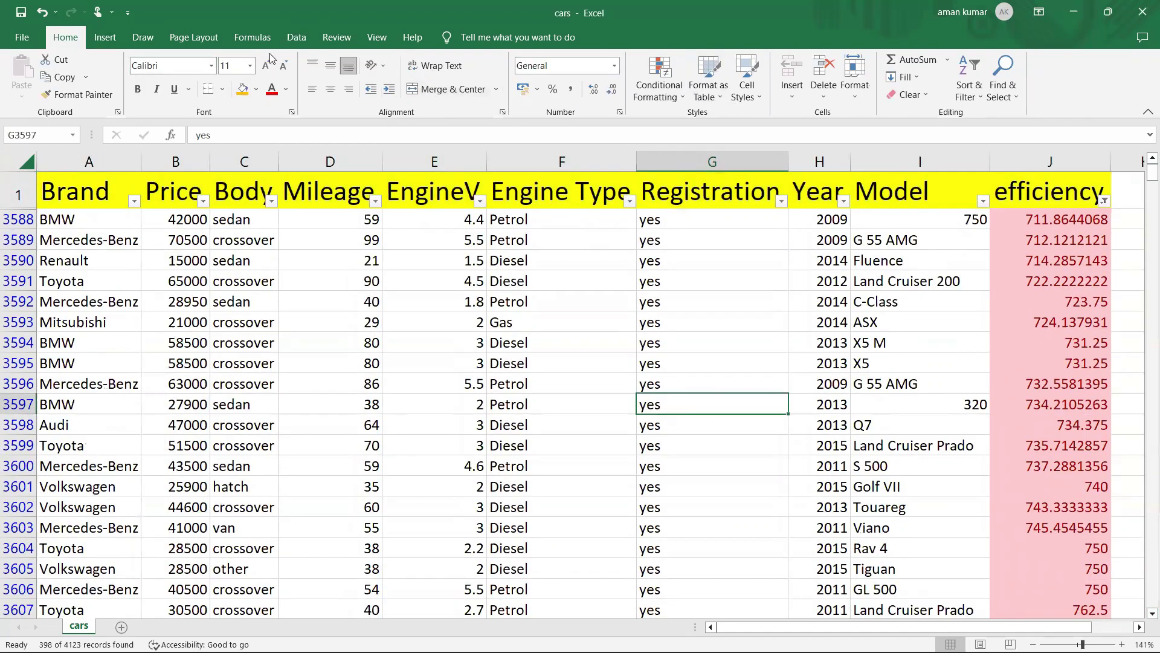
- Clear the efficiency colour filter and remove the conditional formatting rules from the entire sheet
left_click(296, 37)
left_click(521, 59)
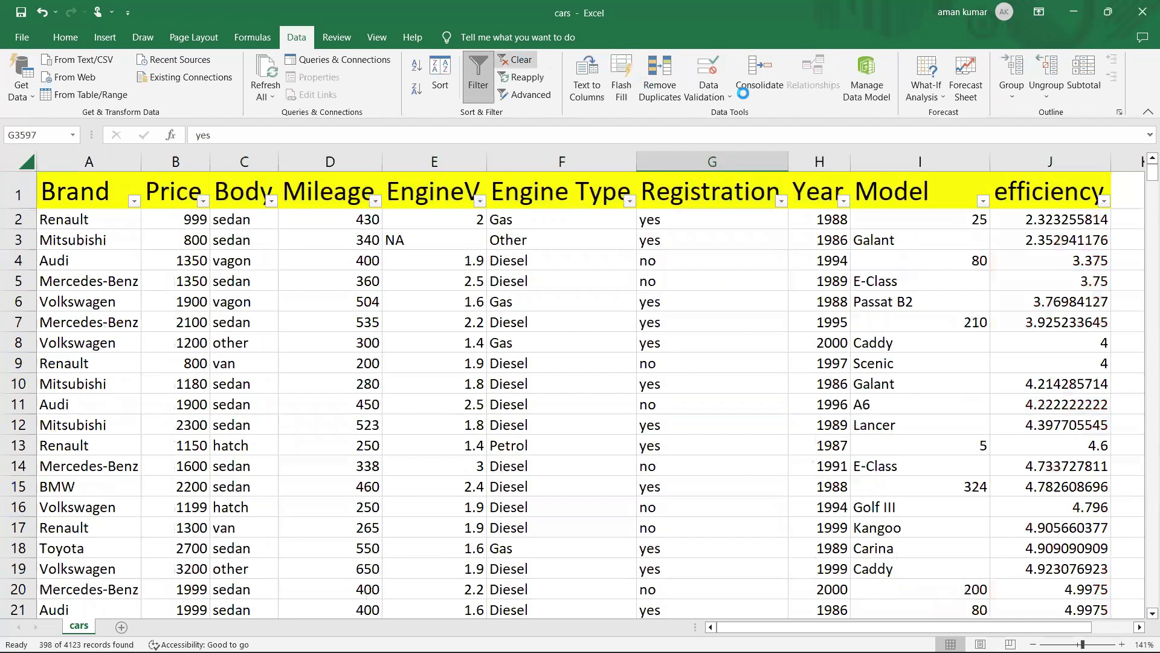
left_click(24, 161)
left_click(65, 37)
left_click(650, 96)
mouse_move(718, 302)
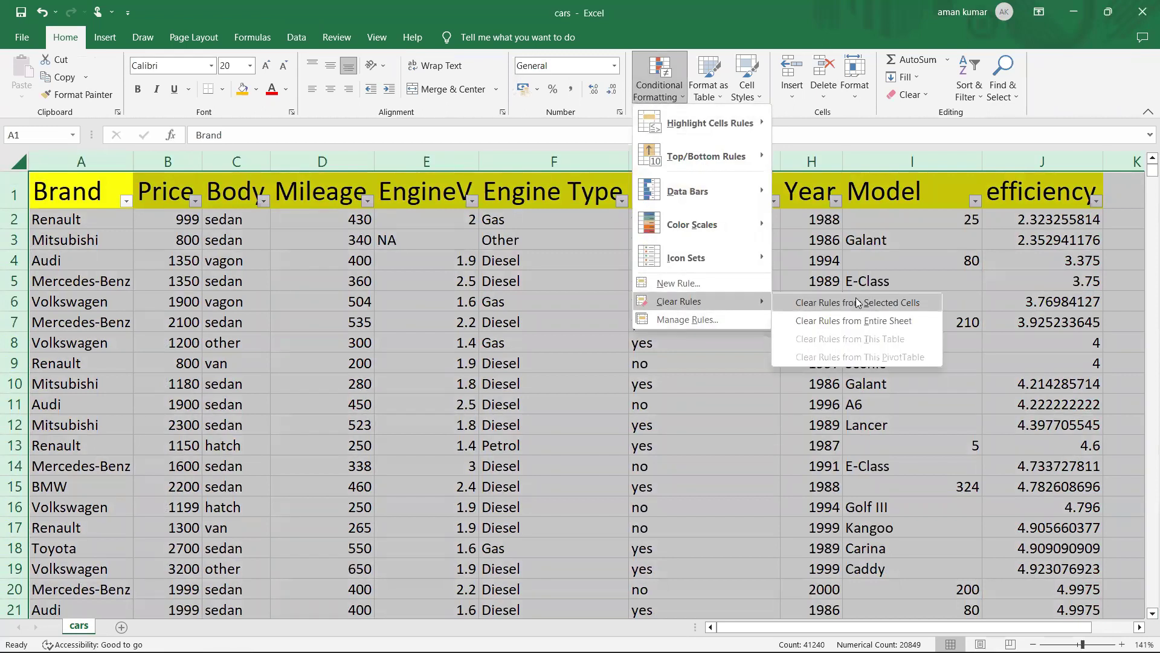
left_click(839, 320)
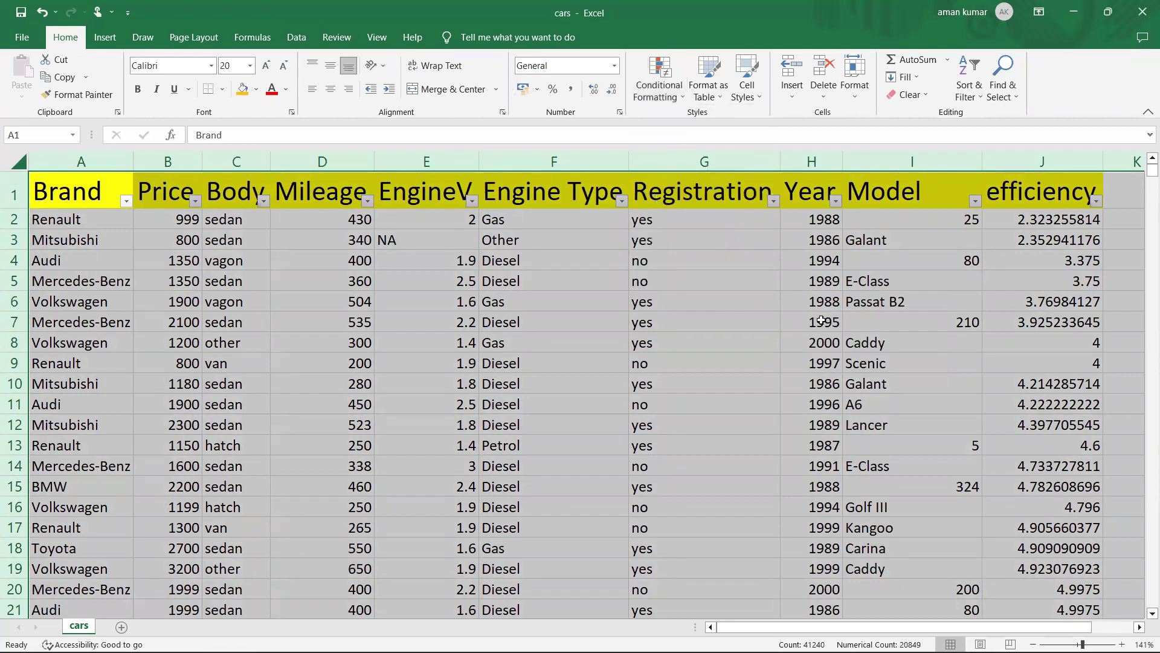
left_click(650, 326)
left_click(1097, 201)
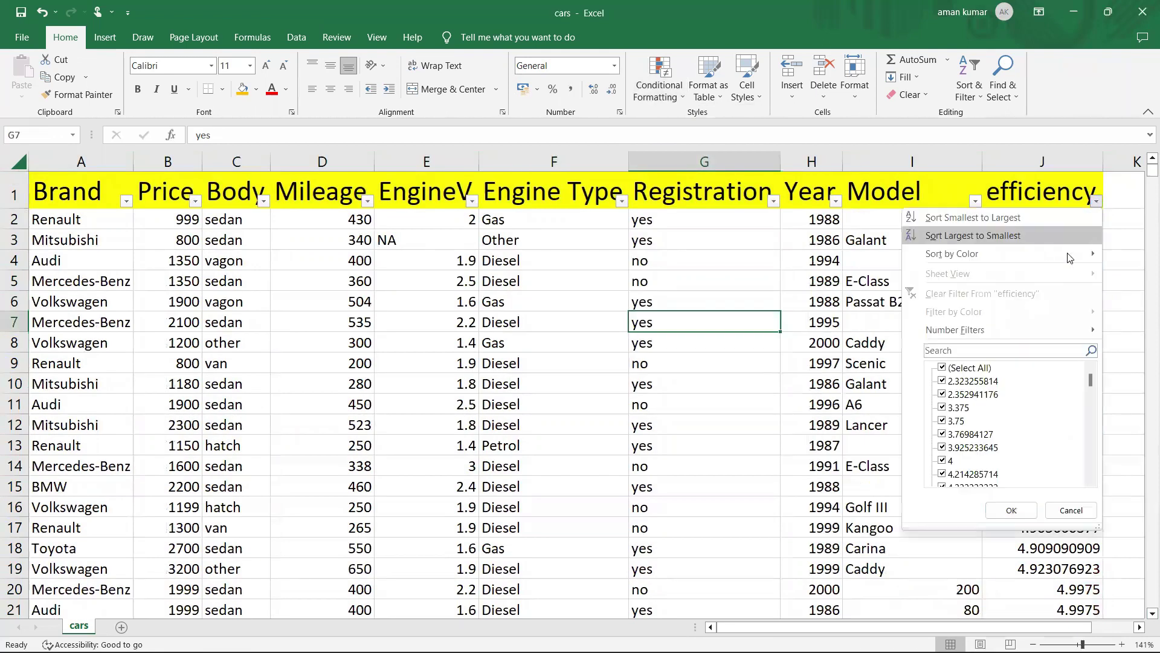
left_click(1011, 510)
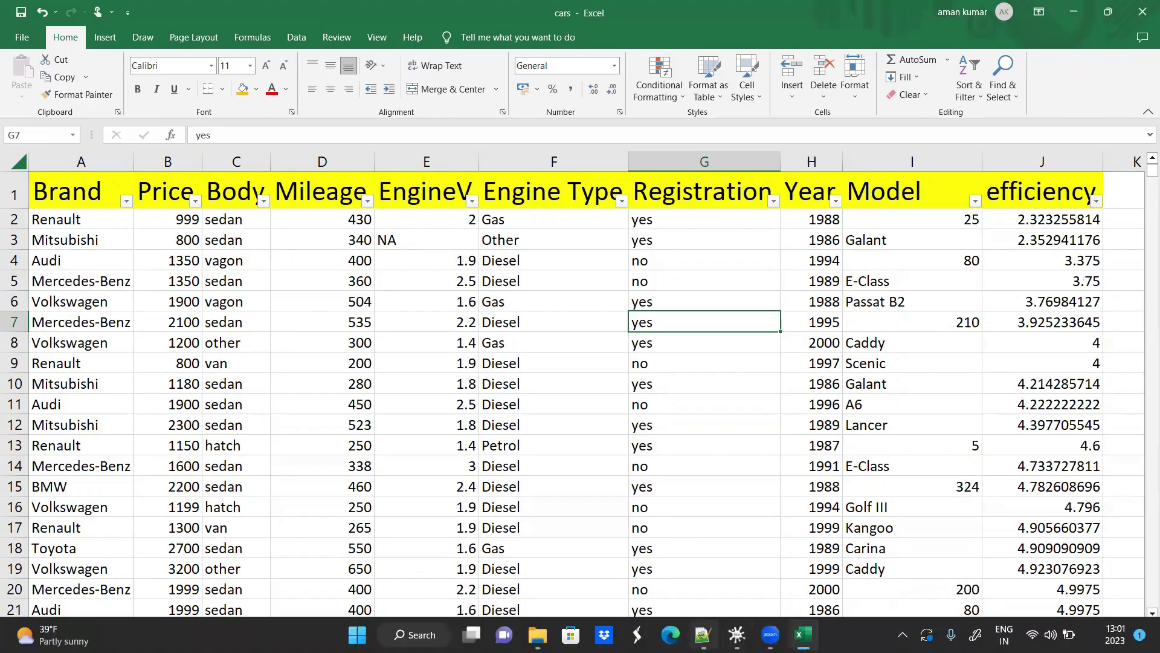
- Read the next question in the Scrble Lite list and return to the cars sheet in Excel
left_click(737, 635)
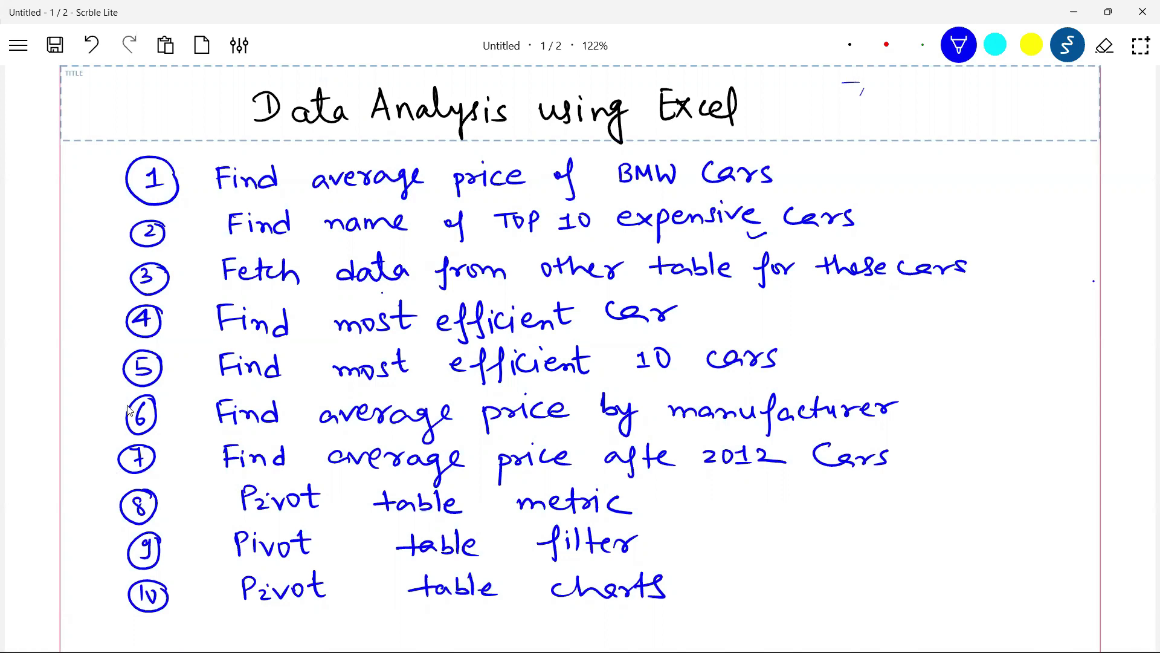
key("alt+Tab")
left_click(230, 288)
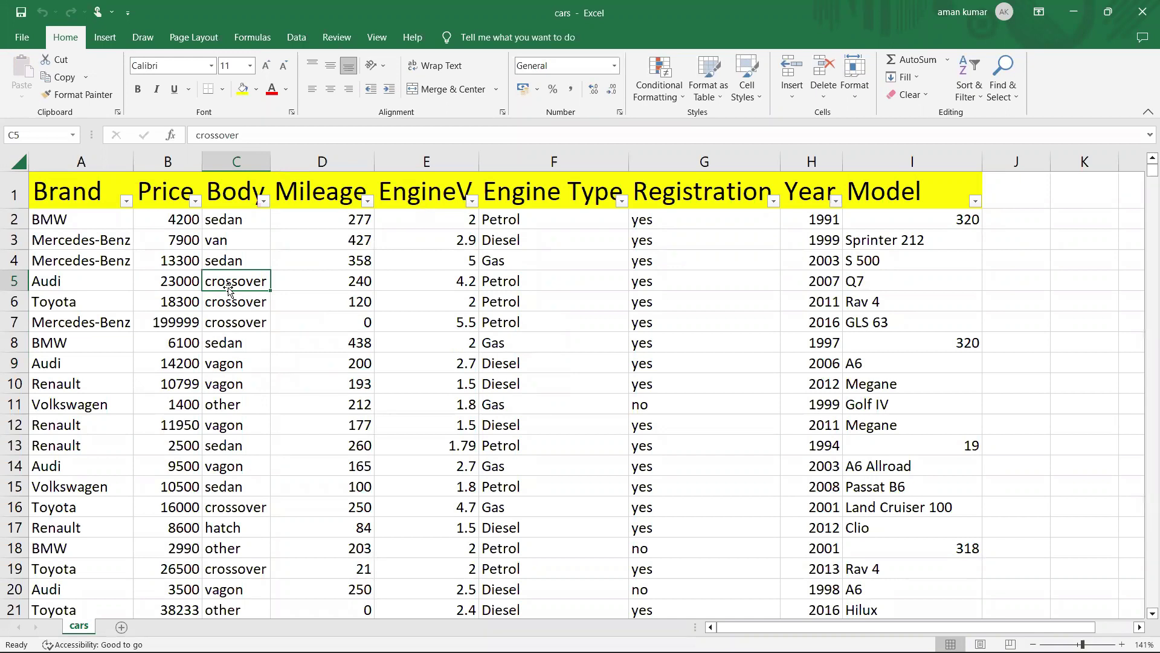
- Insert a PivotTable from the cars data on a new worksheet, with Brand as rows and Price as values
left_click(104, 38)
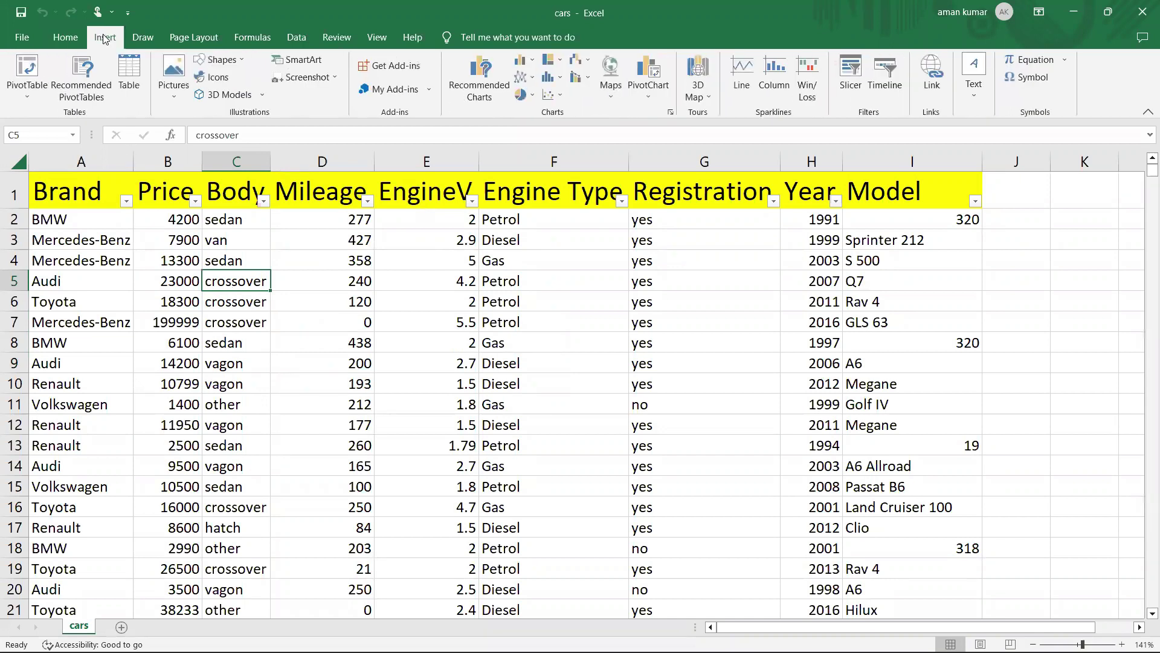
left_click(44, 72)
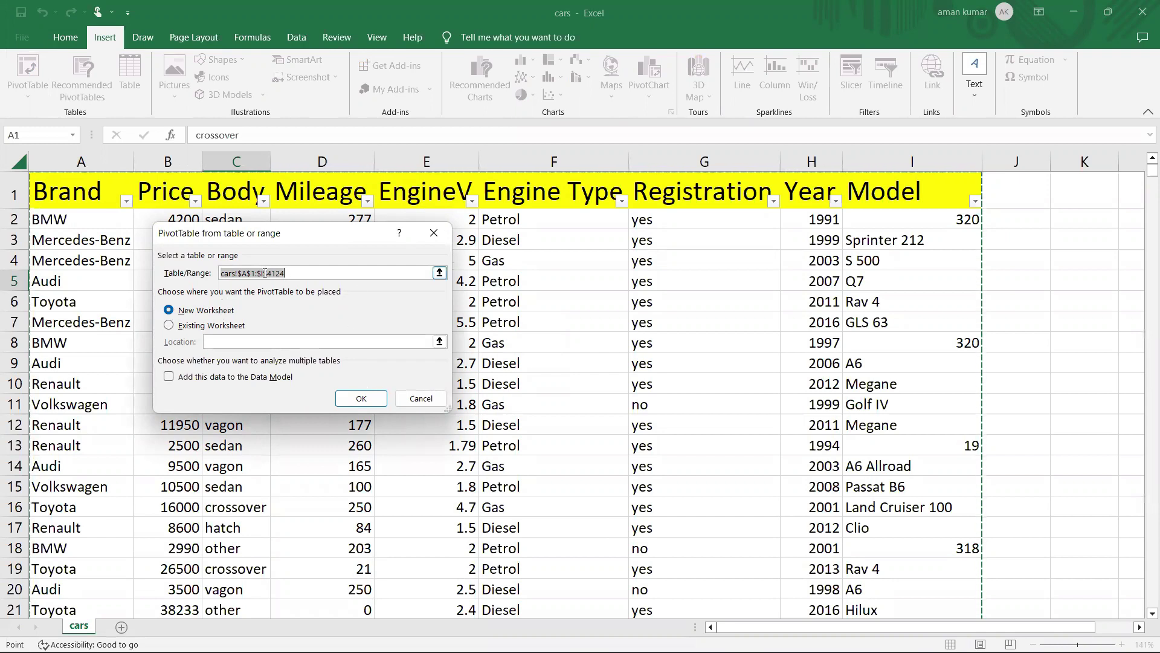
left_click(361, 398)
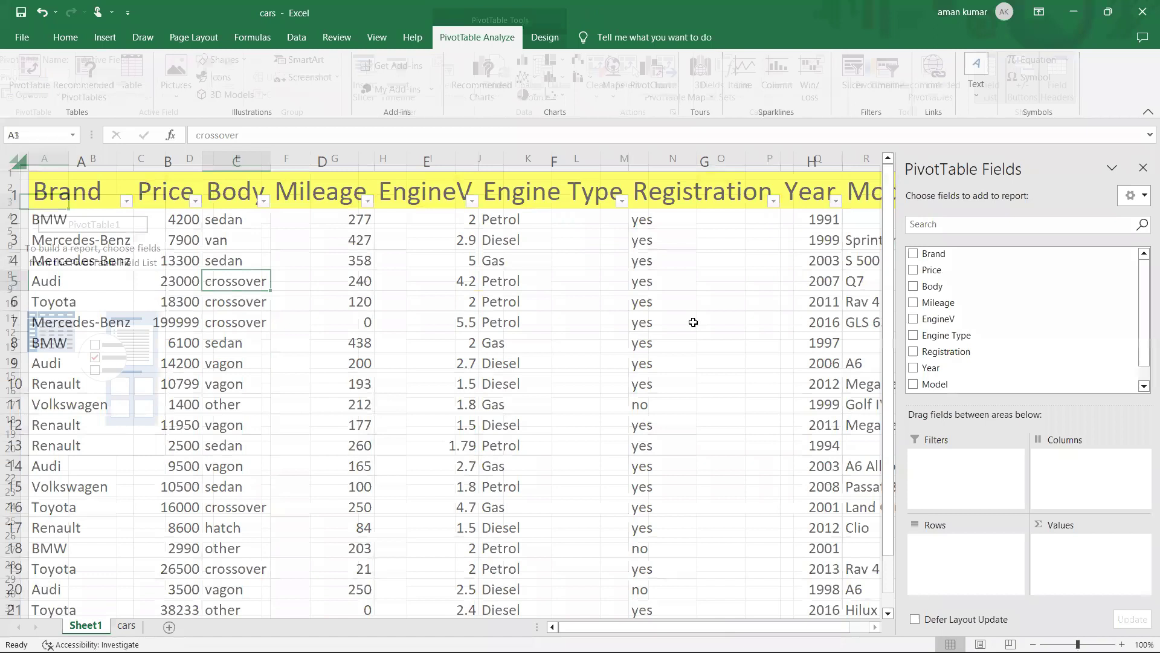
left_click_drag(930, 254, 951, 547)
left_click_drag(931, 271, 1082, 549)
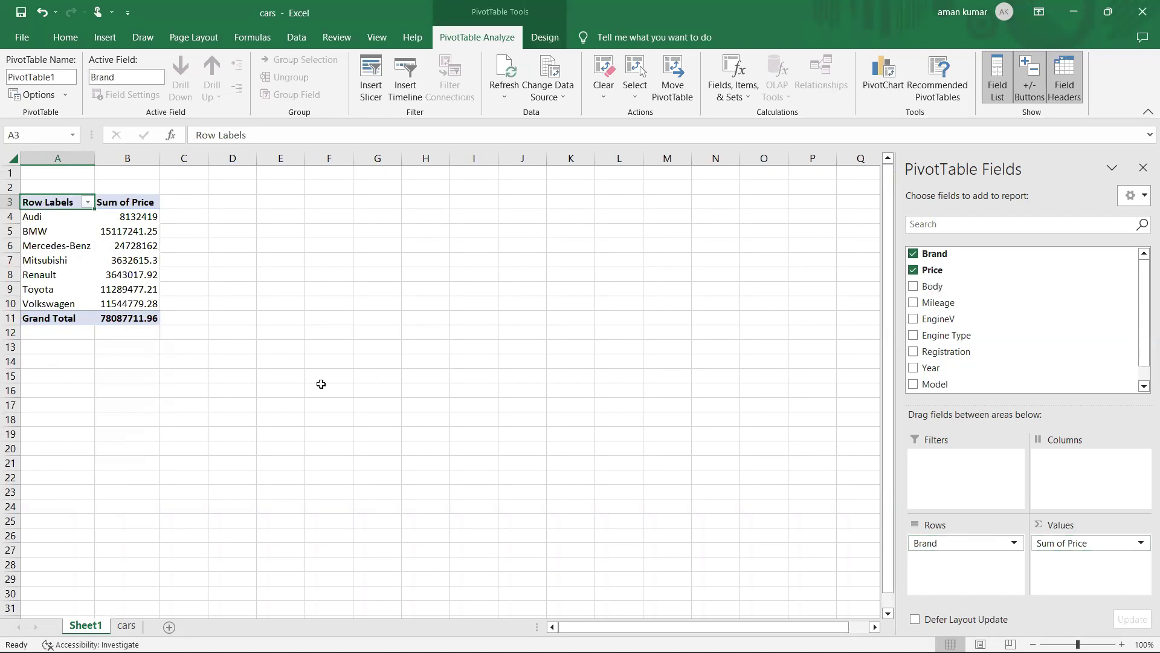
- Check the question list in Scrble Lite, and set the PivotTable in Excel to summarize Price by Average
left_click(737, 635)
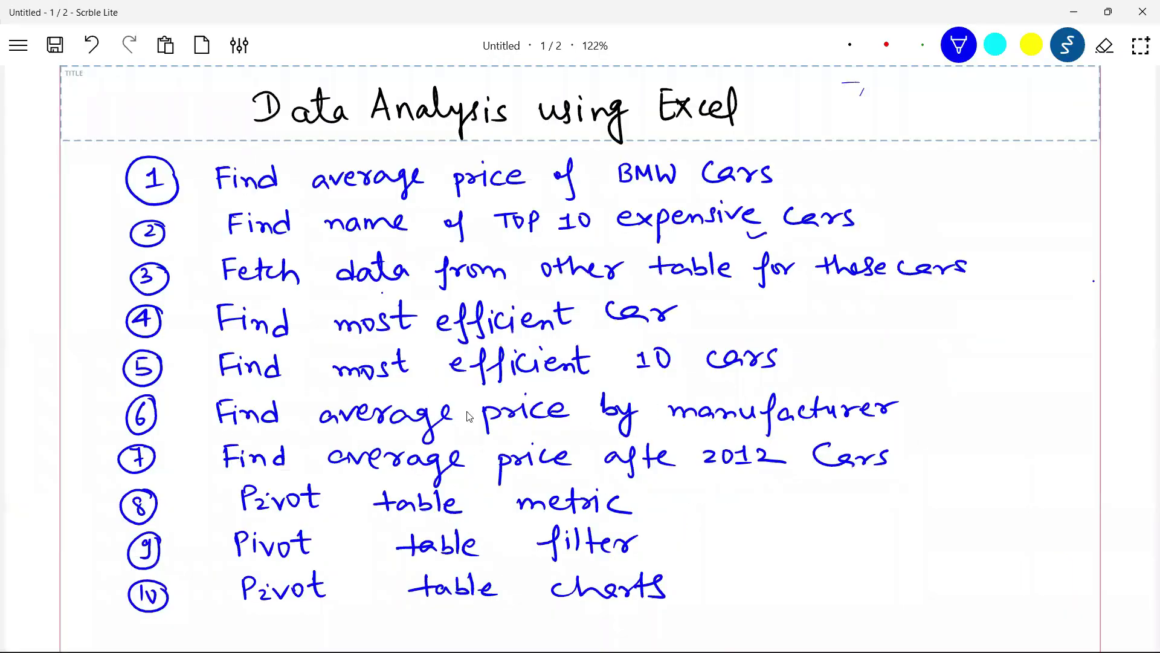
key("alt+Tab")
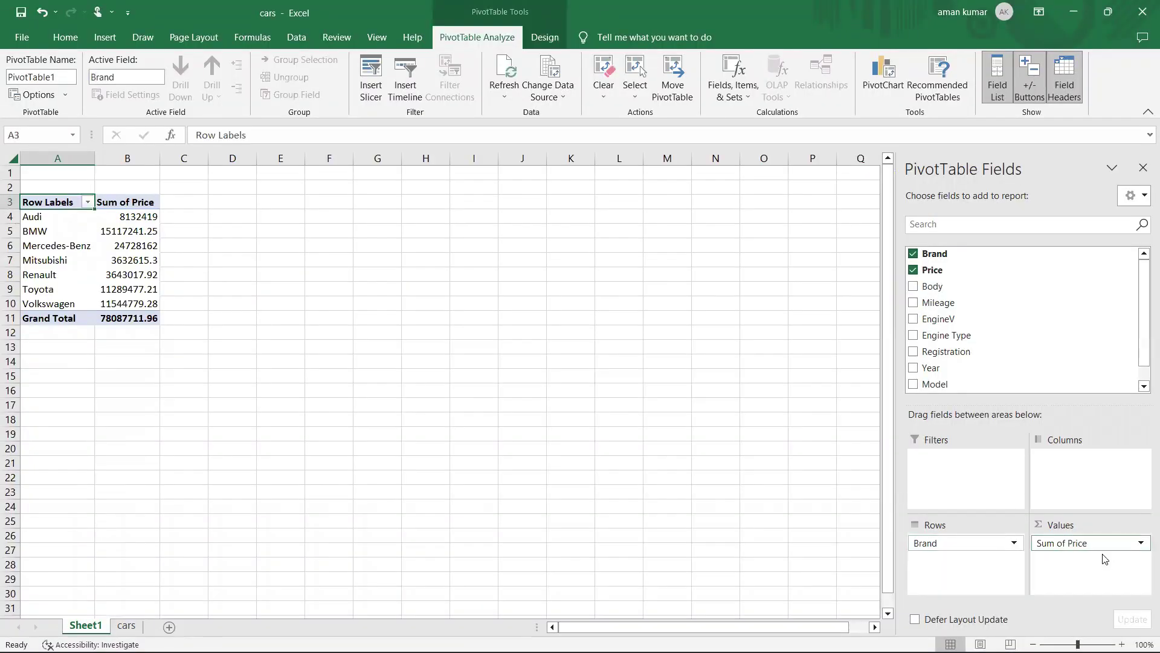
left_click(1142, 543)
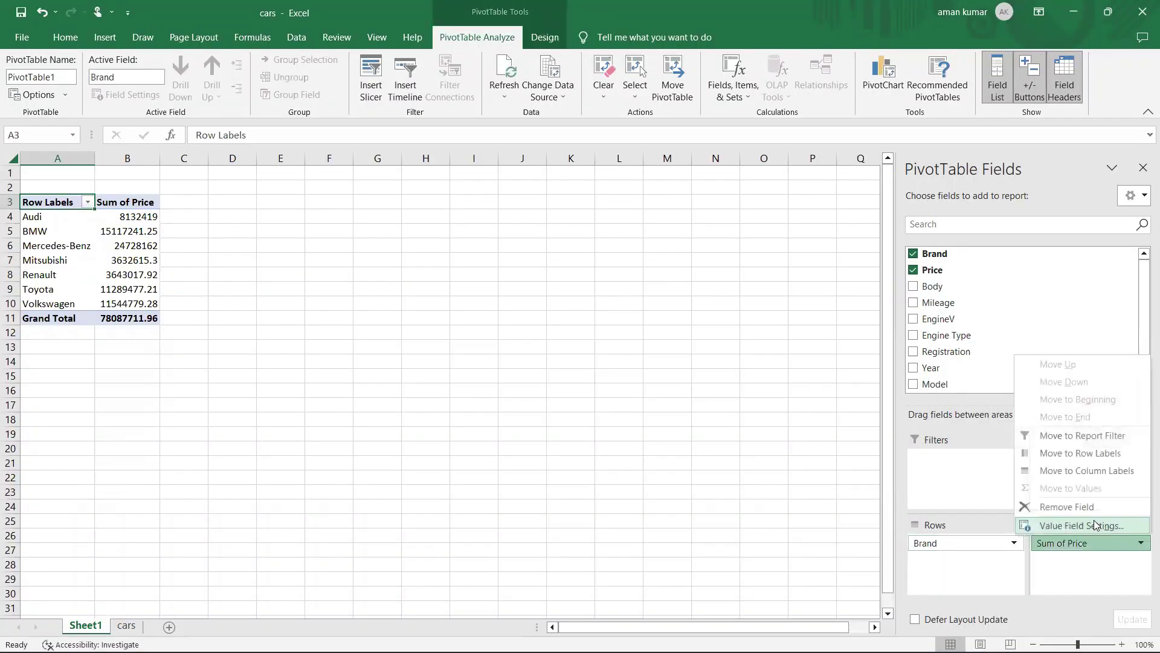
left_click(1076, 525)
left_click(184, 328)
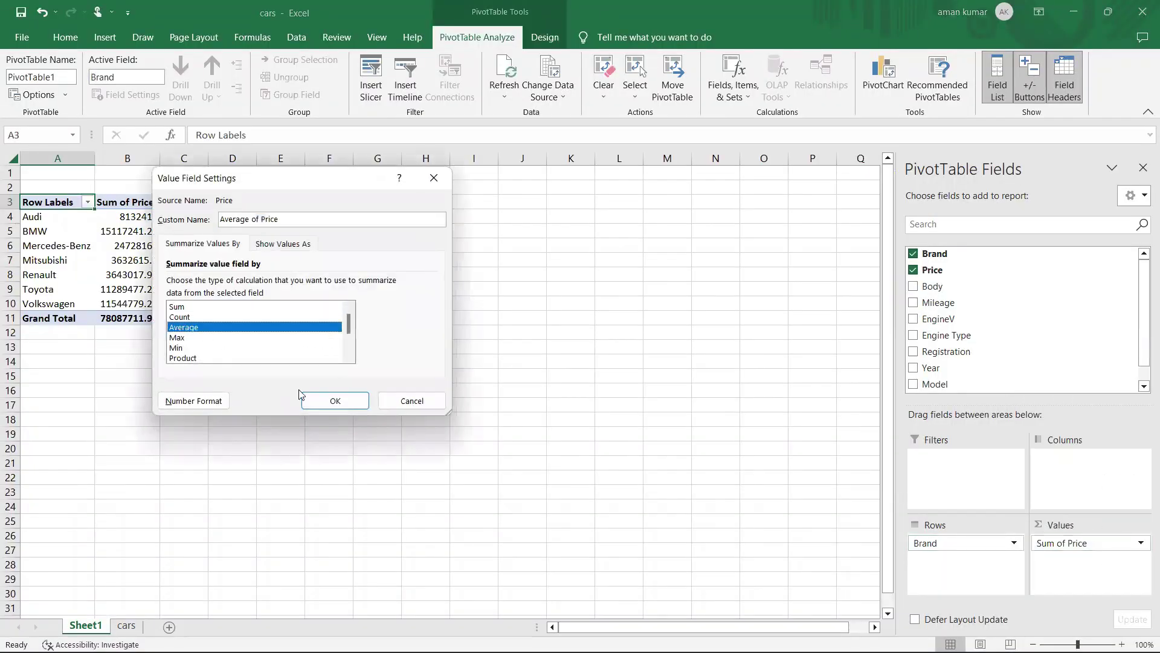
left_click(336, 402)
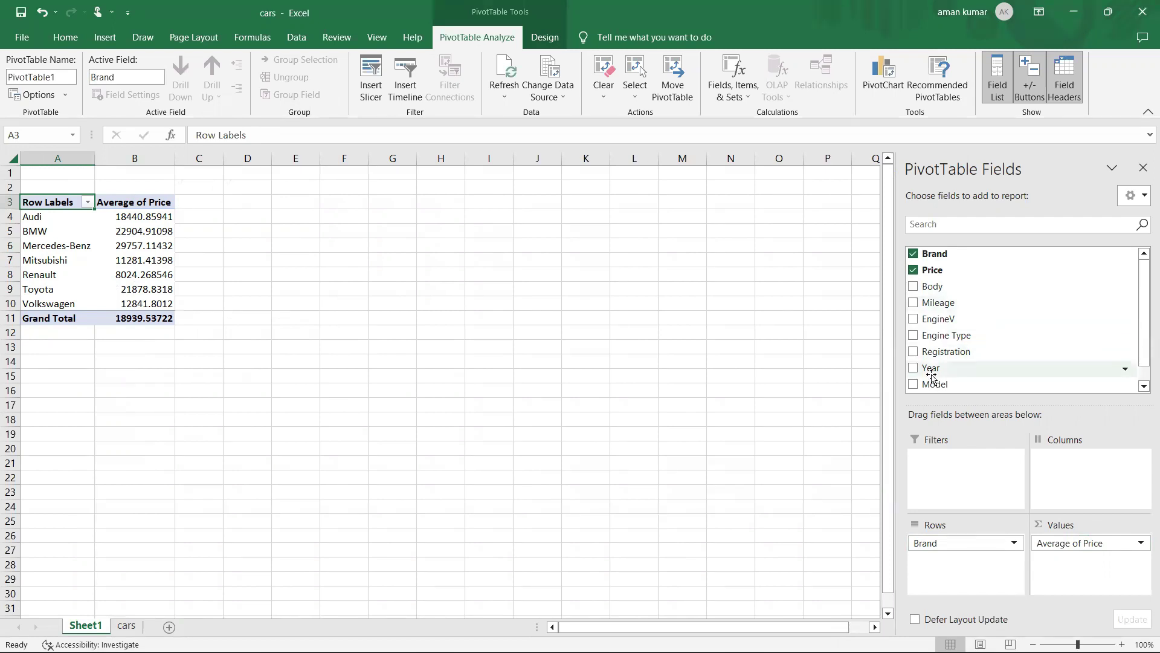
- Add Year as a PivotTable report filter and exclude the years 1969, 1978, 1979 and 1980
left_click_drag(931, 375, 941, 467)
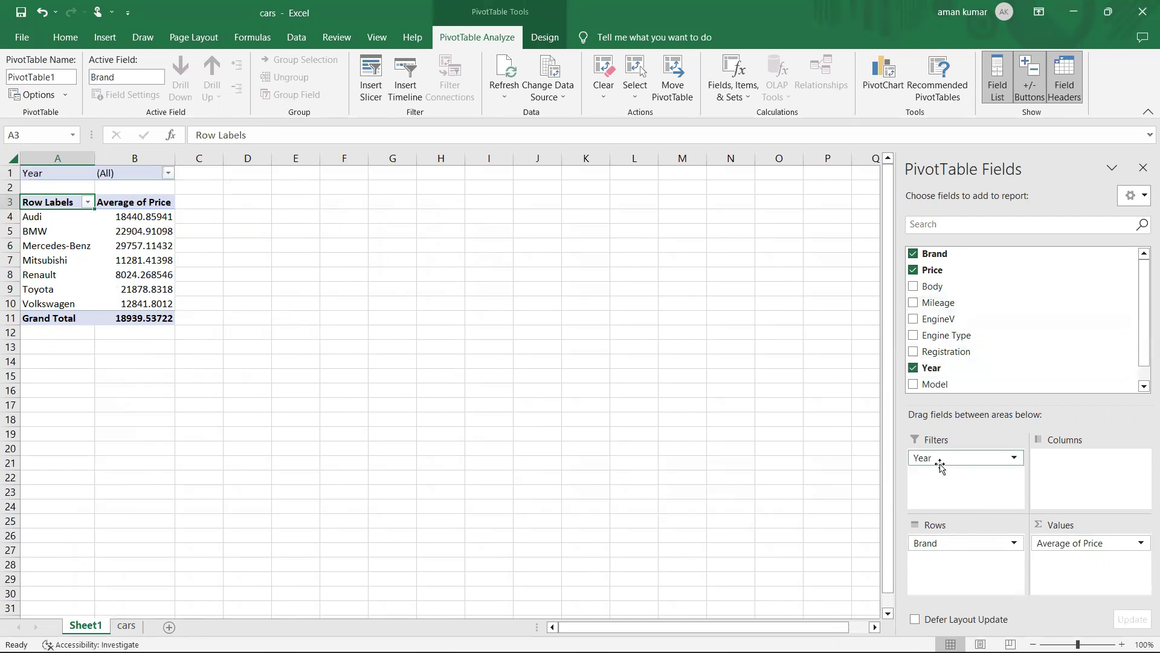
left_click(168, 173)
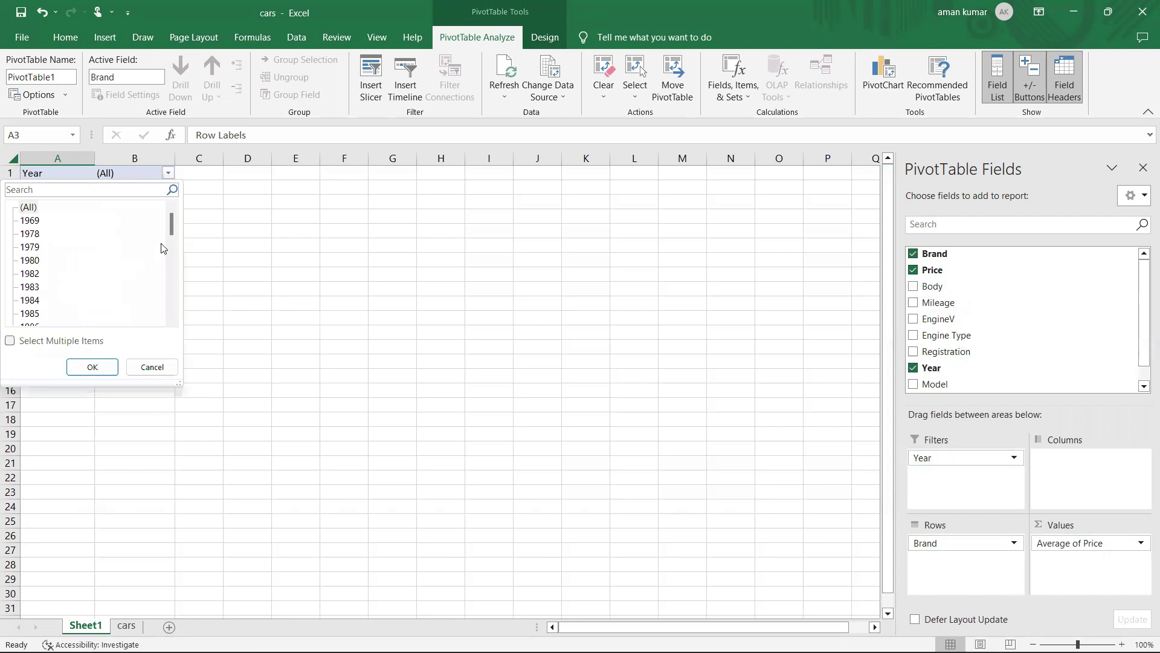
scroll(168, 259, "down", 10)
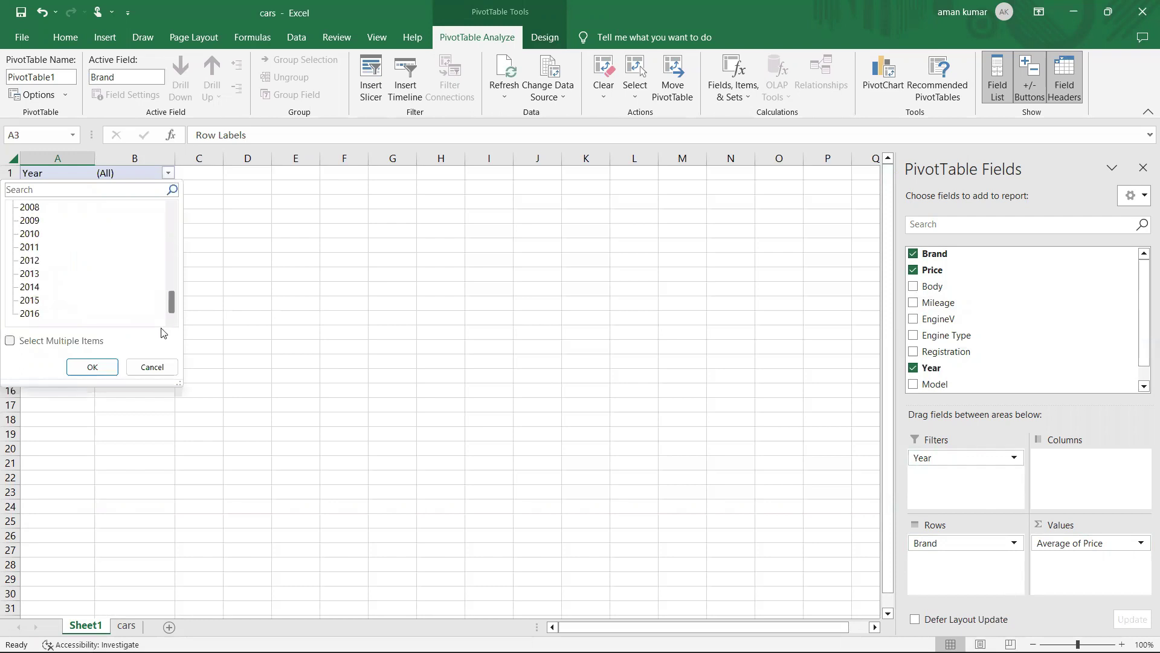
left_click(10, 341)
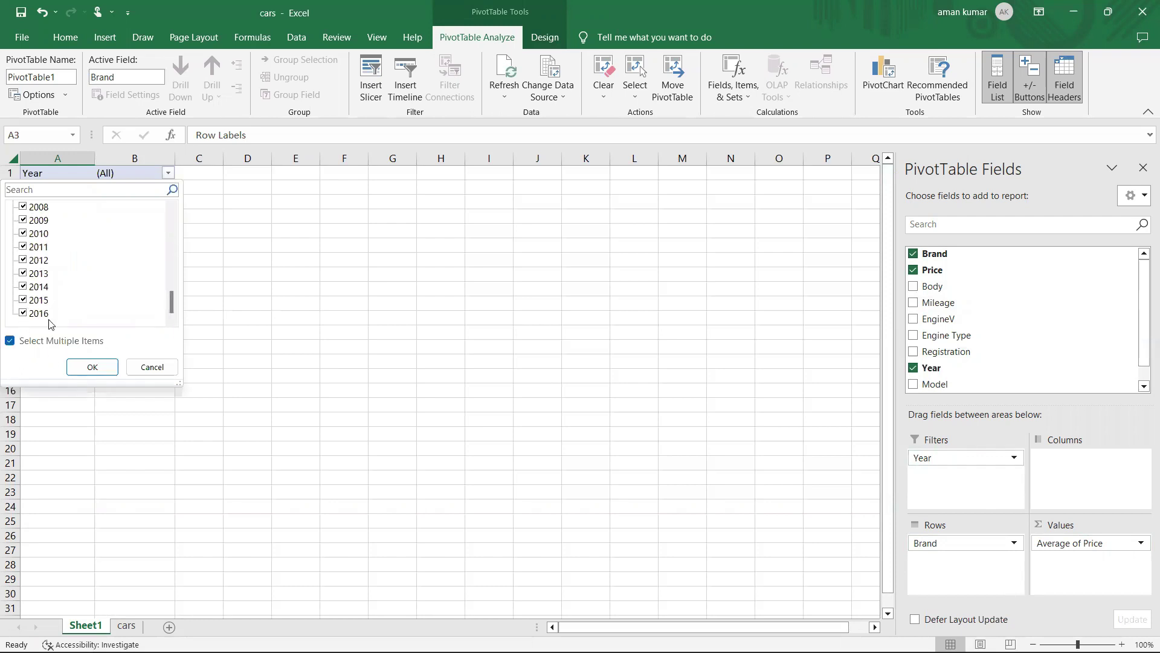
left_click_drag(171, 305, 172, 221)
left_click(22, 221)
left_click(22, 234)
left_click(23, 234)
left_click(23, 247)
left_click(22, 233)
left_click(22, 260)
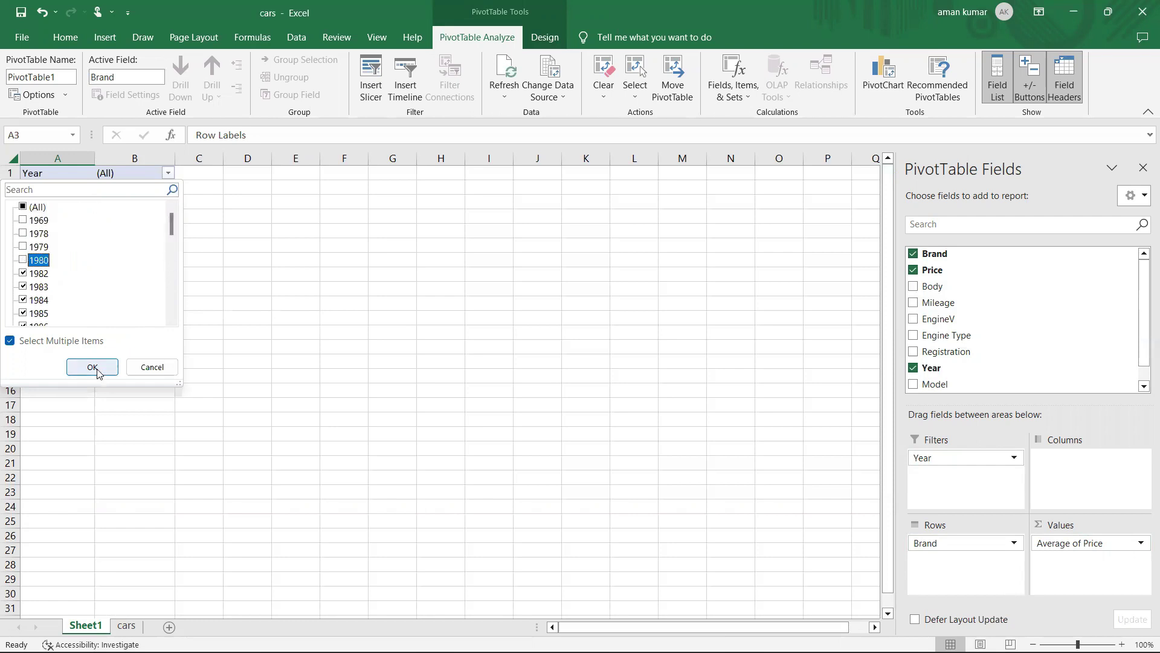
left_click(97, 370)
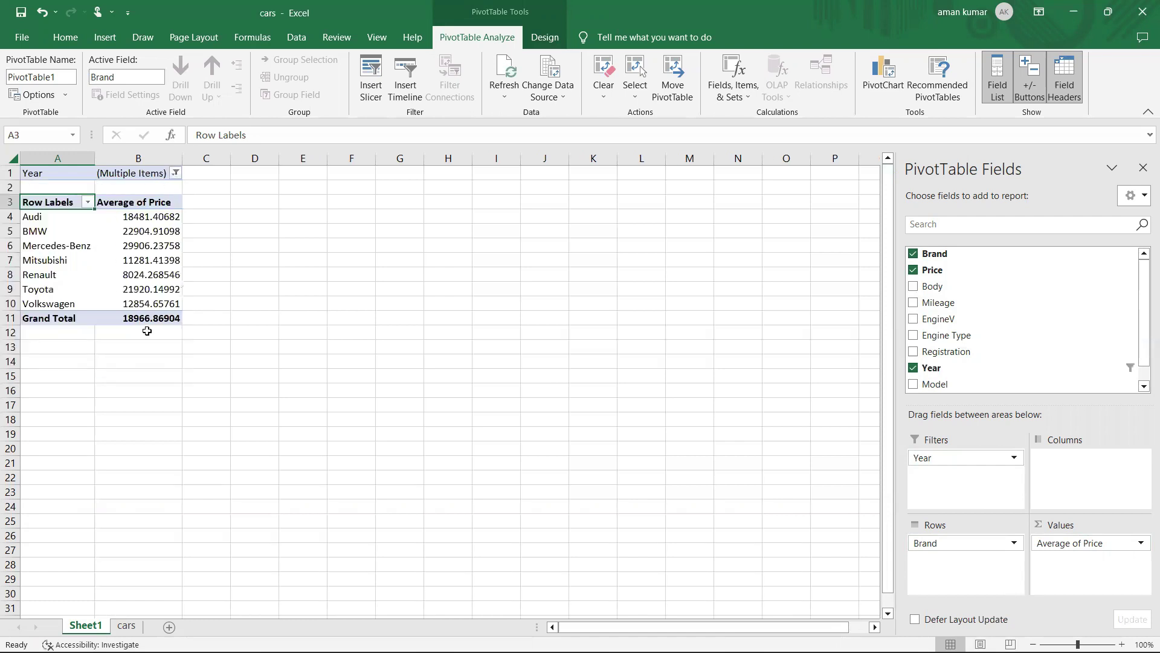
- Insert a clustered column PivotChart from the PivotTable, then place it beside the table and enlarge it
left_click_drag(47, 158, 139, 158)
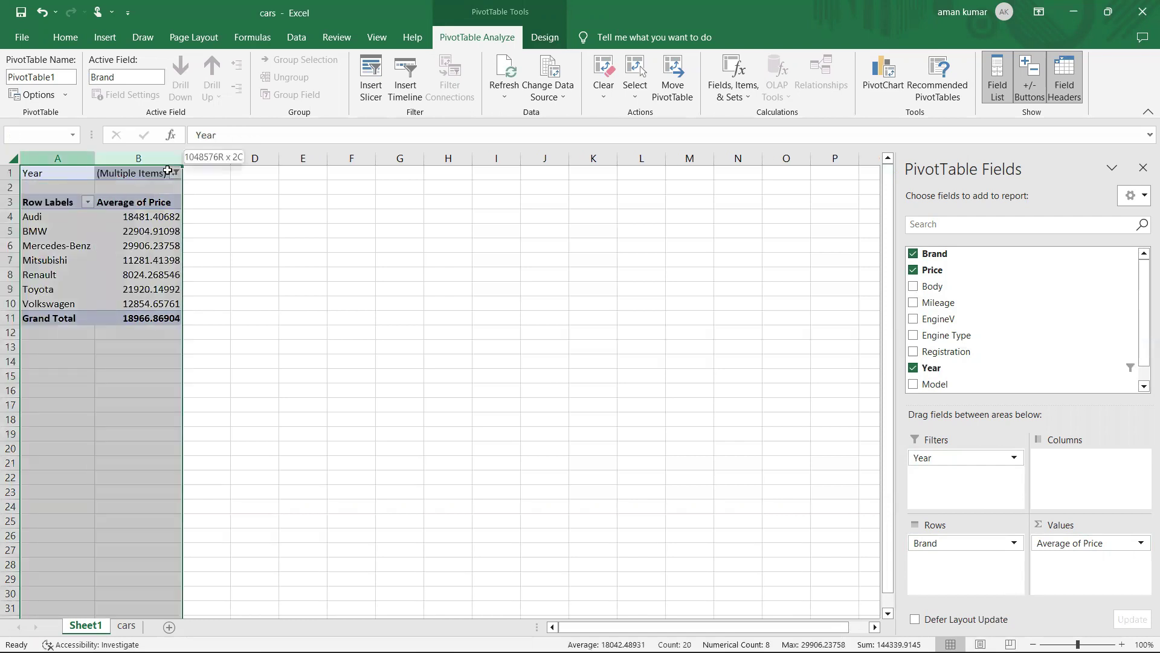
left_click(104, 38)
left_click(474, 96)
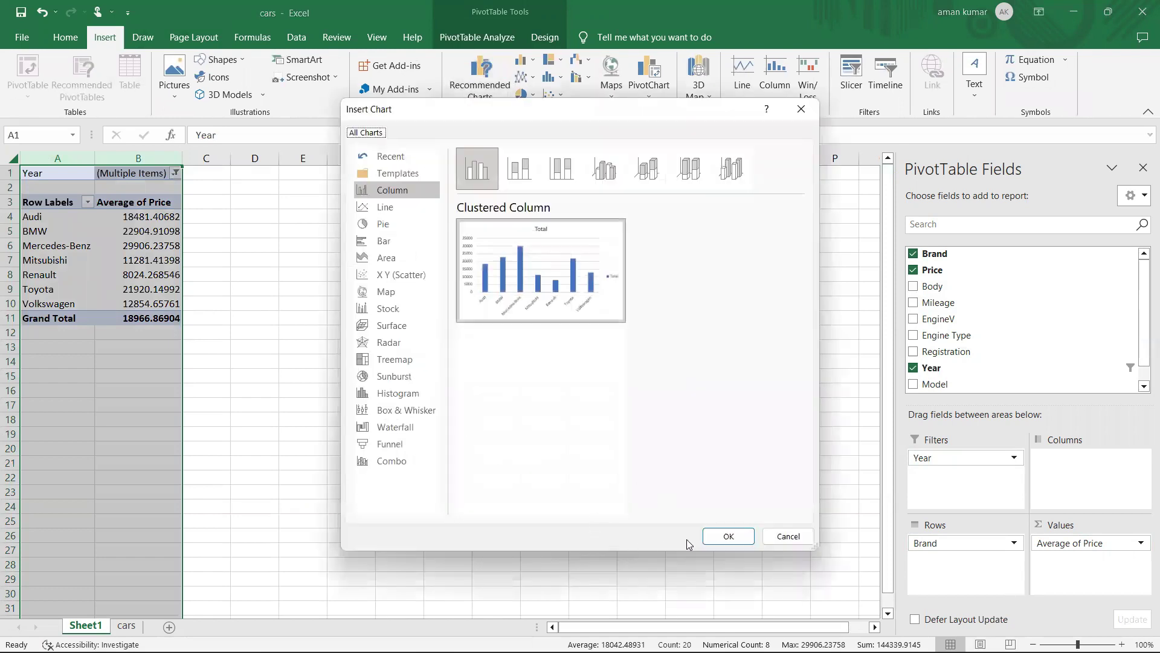
left_click(730, 537)
left_click_drag(394, 322, 450, 252)
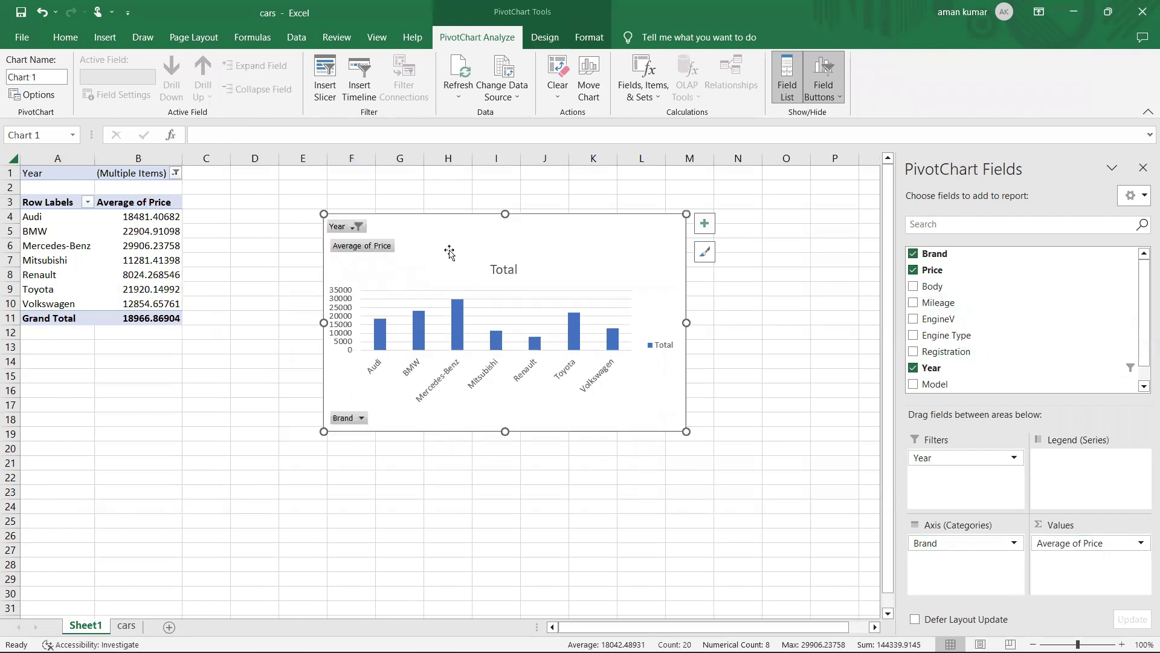
left_click_drag(684, 429, 770, 474)
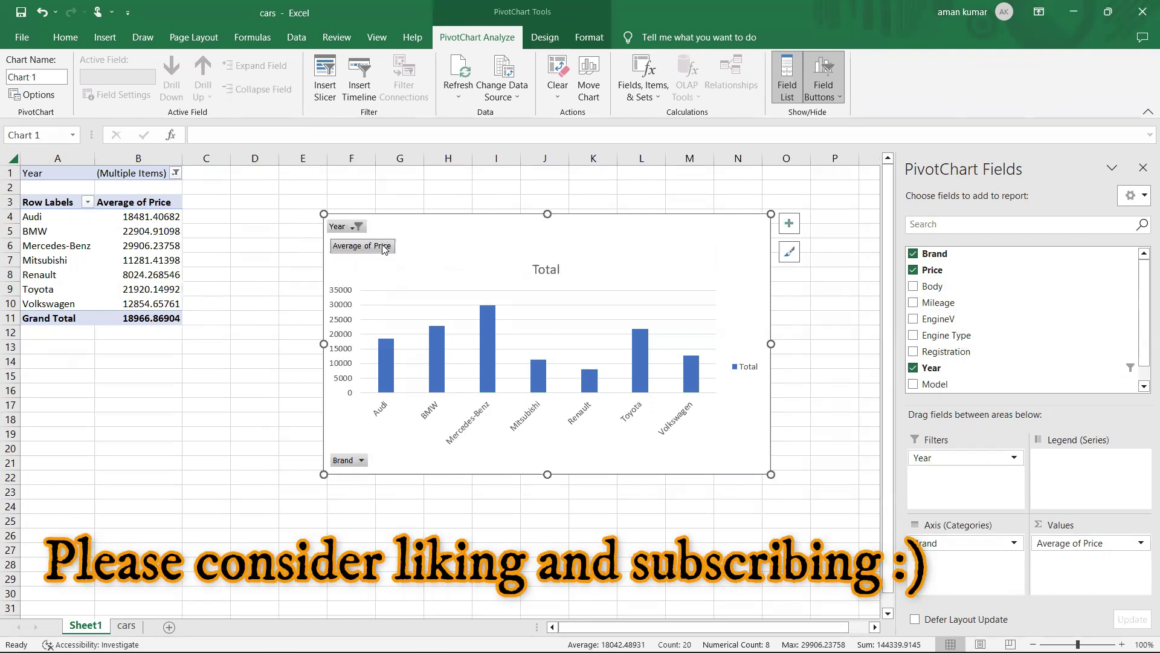
- Change the Price value field to be summarized by Max
left_click(1118, 543)
left_click(1065, 526)
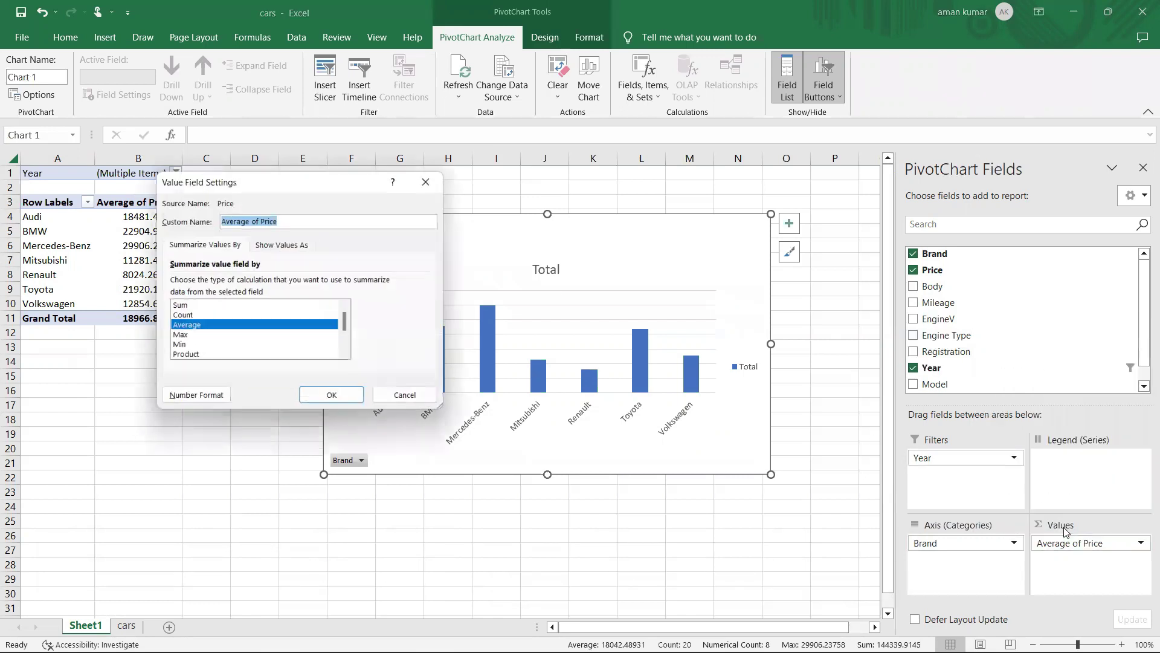
left_click(195, 338)
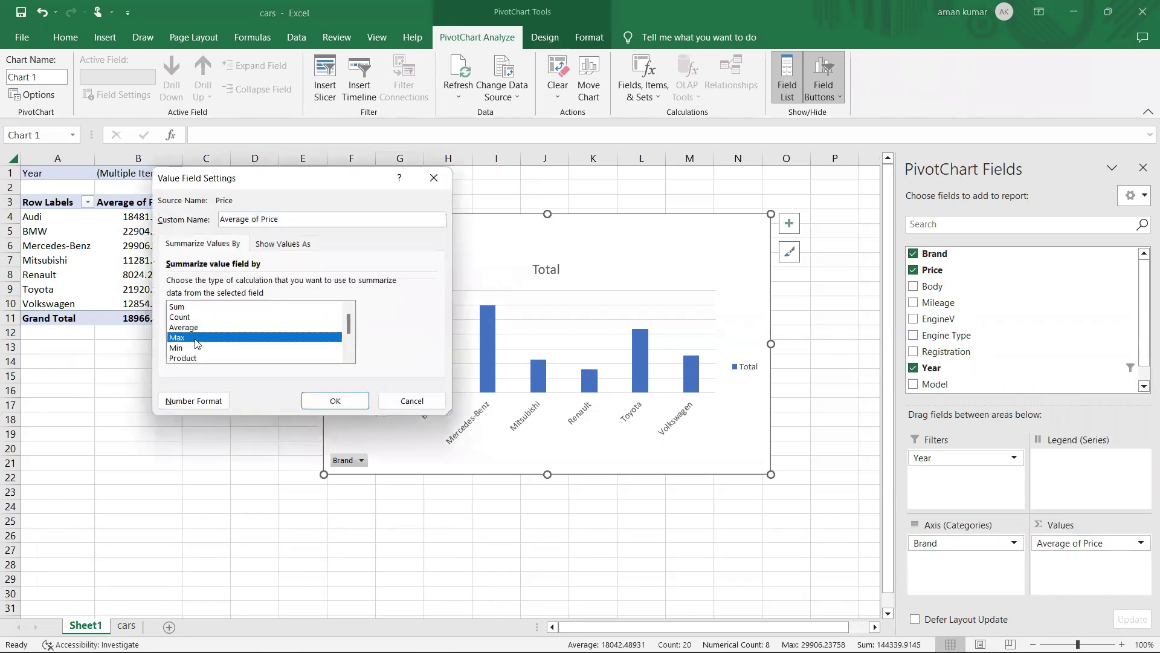
left_click(336, 400)
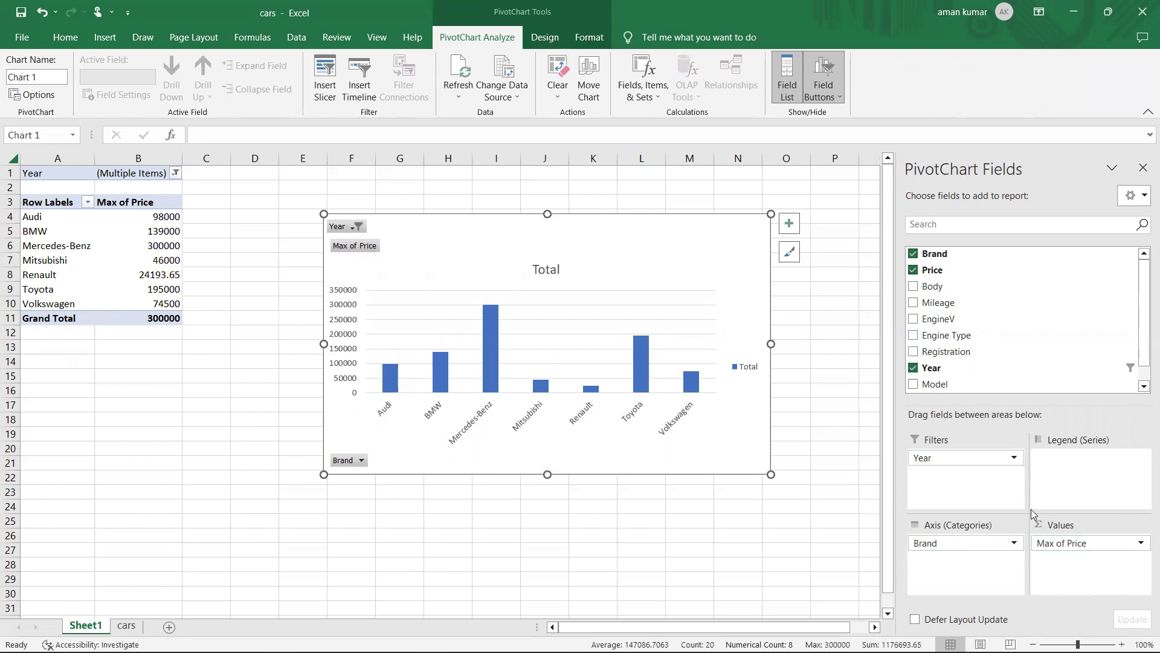
- Add Body as a second report filter and limit it to sedan
left_click_drag(934, 288, 937, 487)
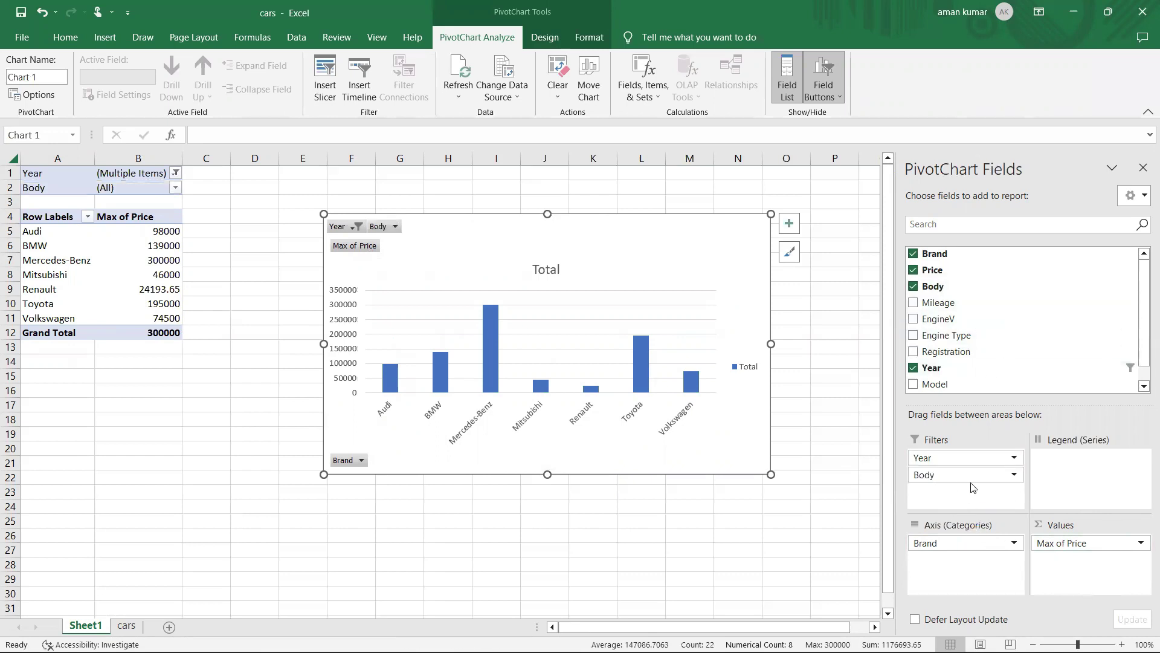
left_click(1015, 475)
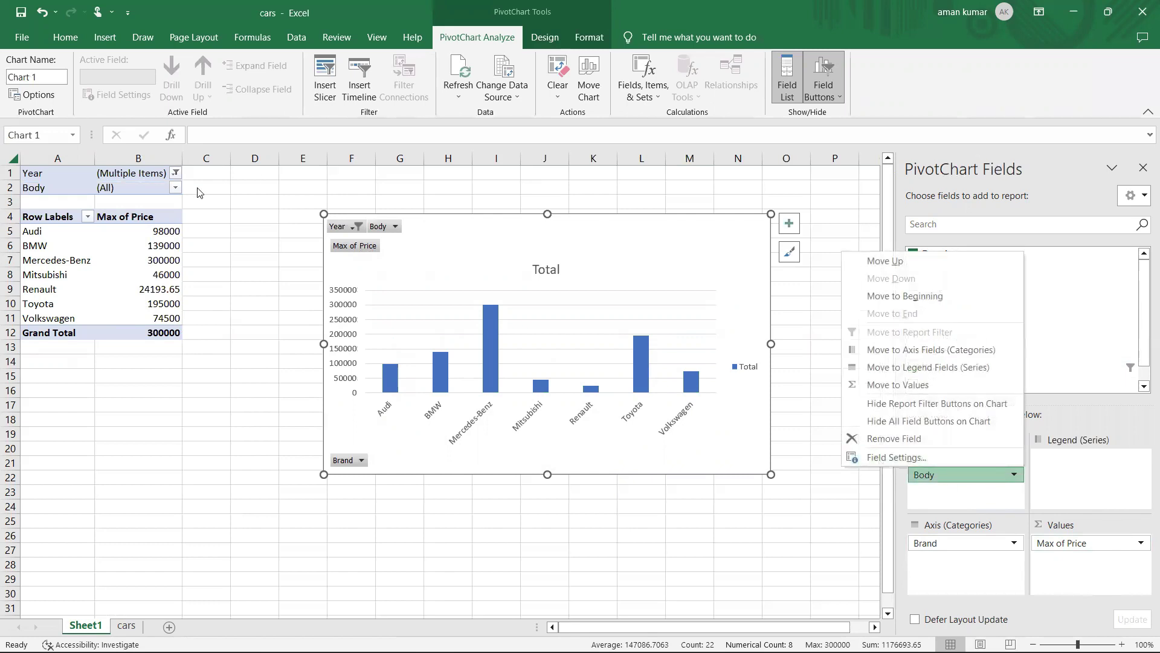
left_click(175, 189)
left_click(27, 277)
left_click(92, 382)
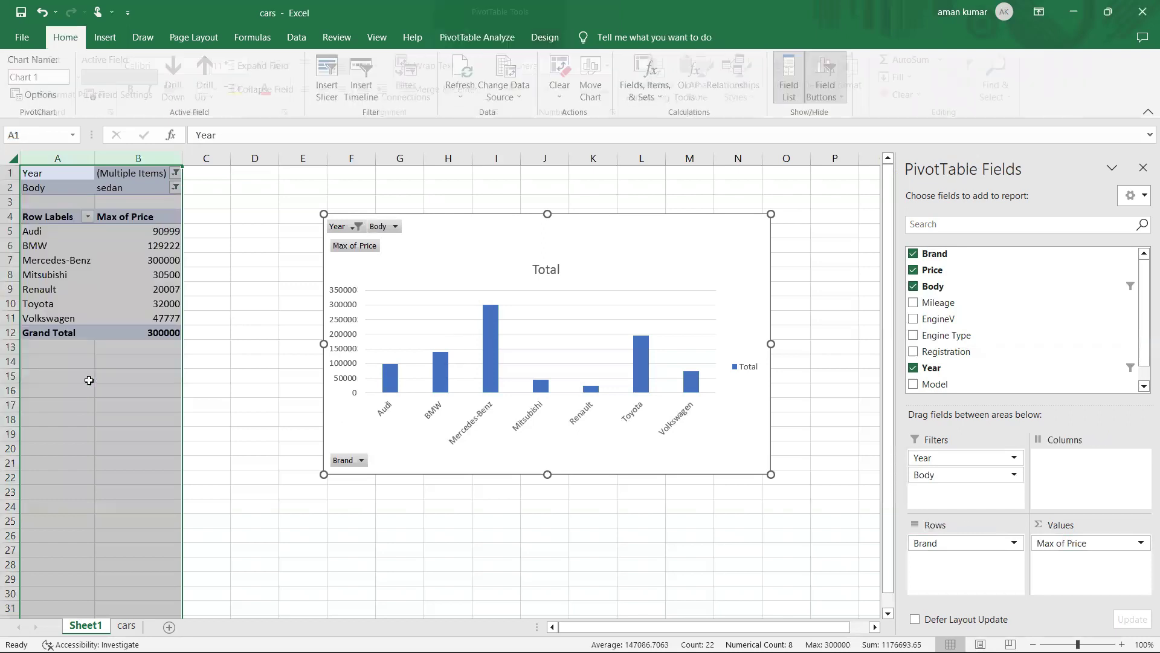
left_click(185, 378)
- Replace the PivotChart title with "Sedan car price by brand"
double_click(544, 269)
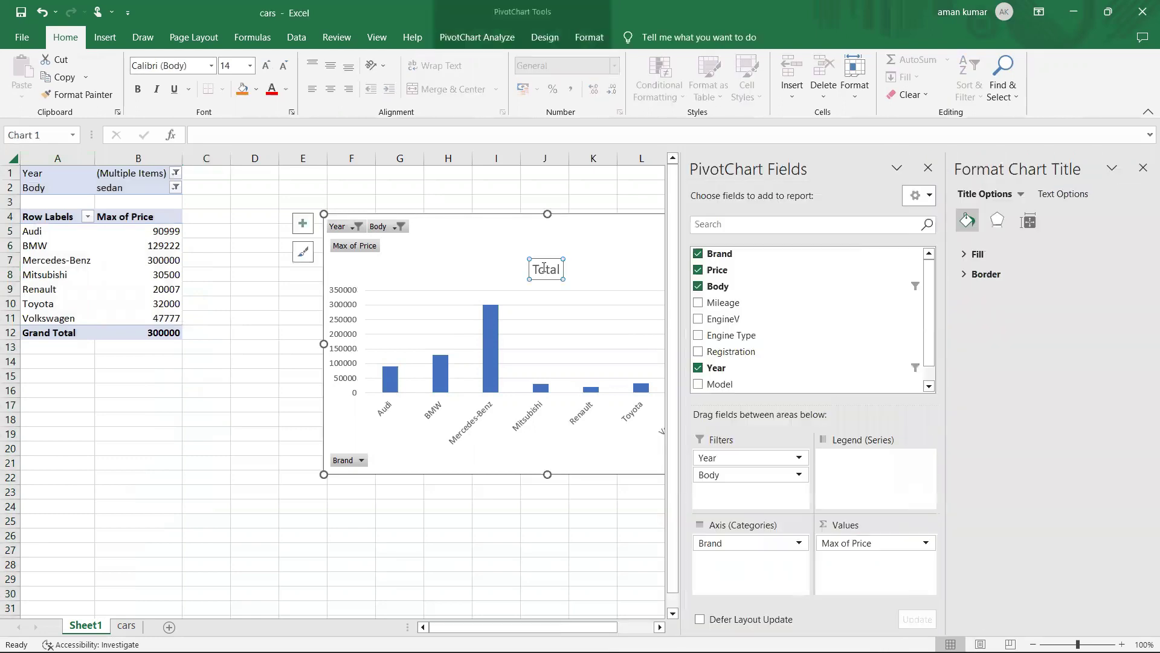
double_click(544, 269)
key("BackSpace")
type("Sedan car price by brand")
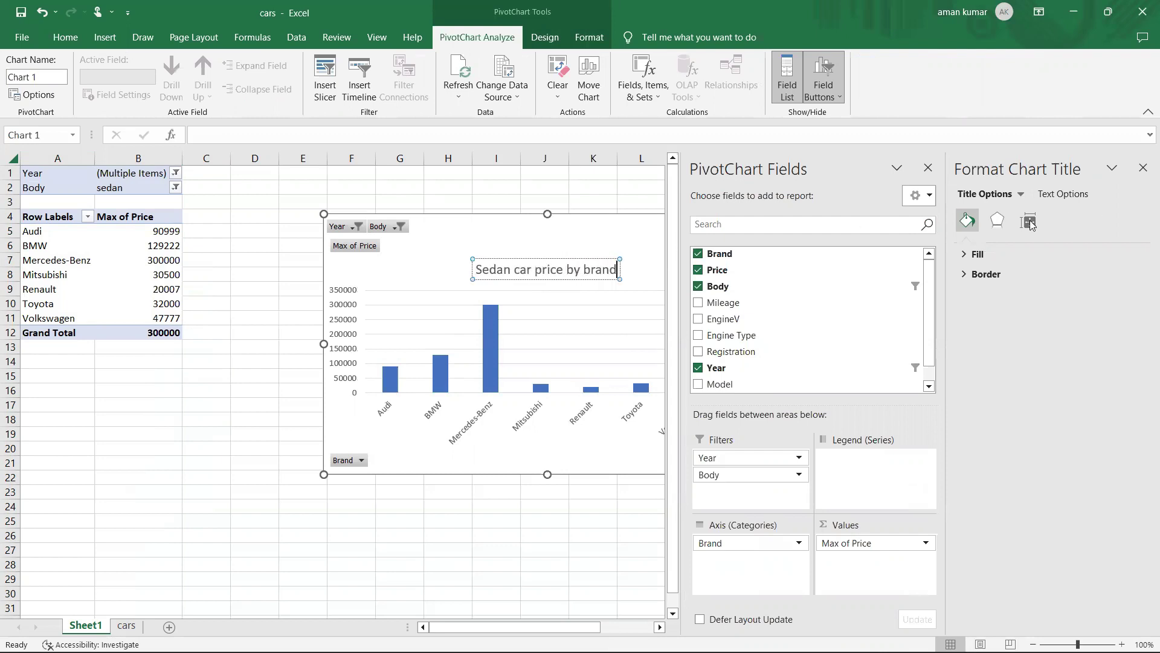
- Fill the chart title's background with solid theme orange
left_click(977, 254)
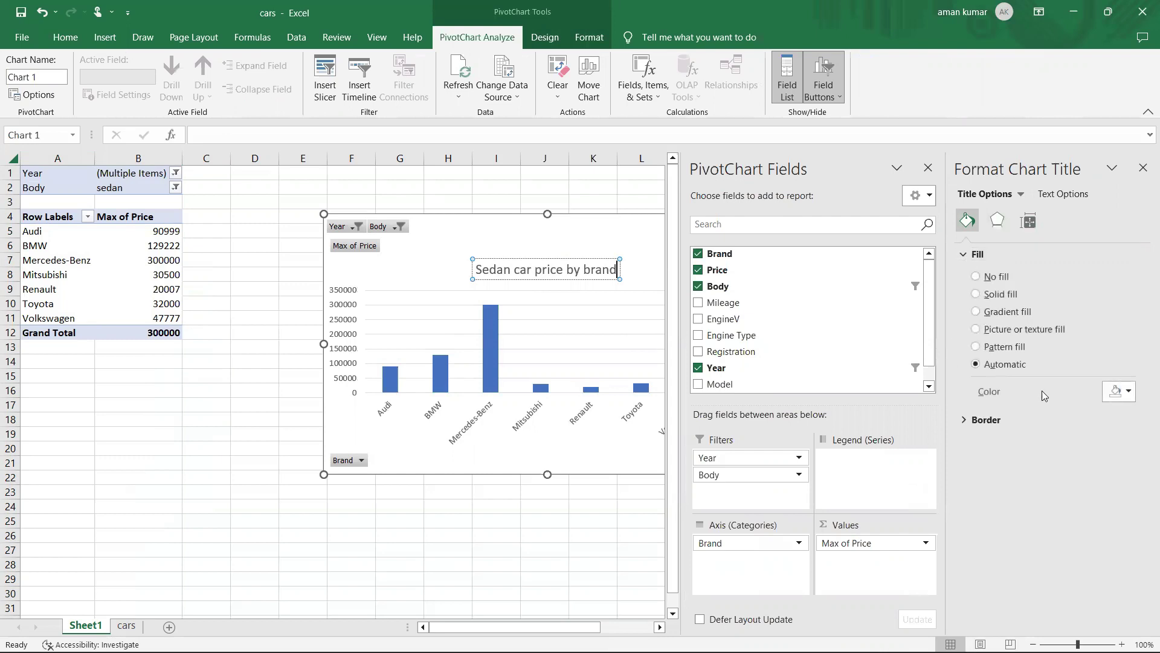
left_click(1130, 392)
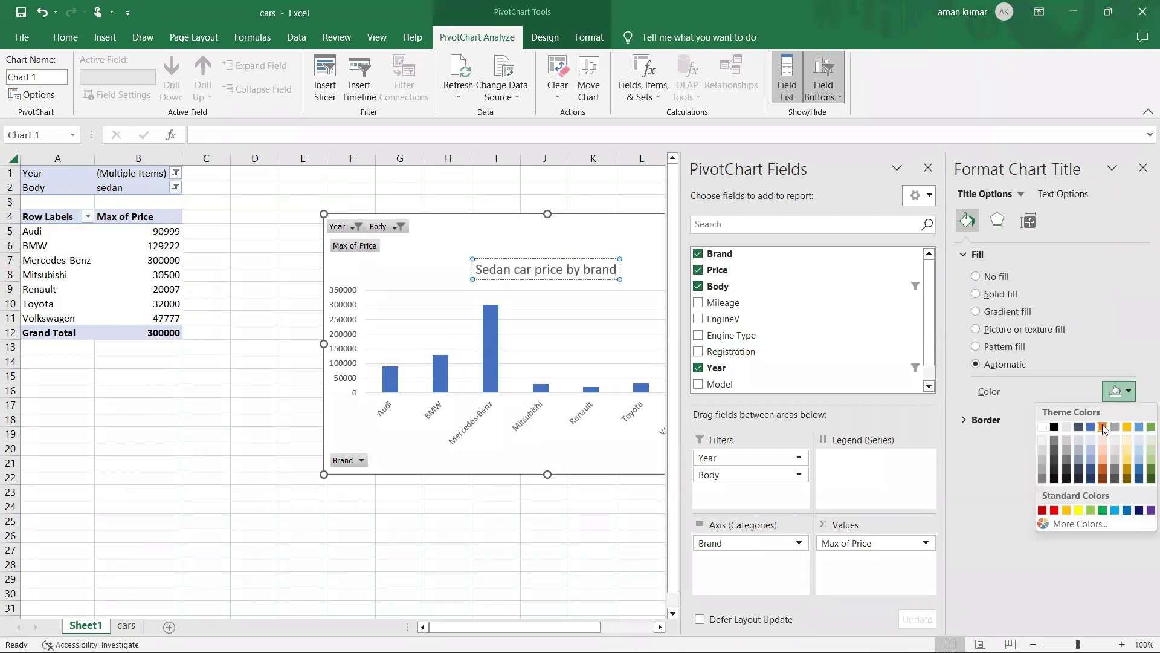
left_click(1103, 430)
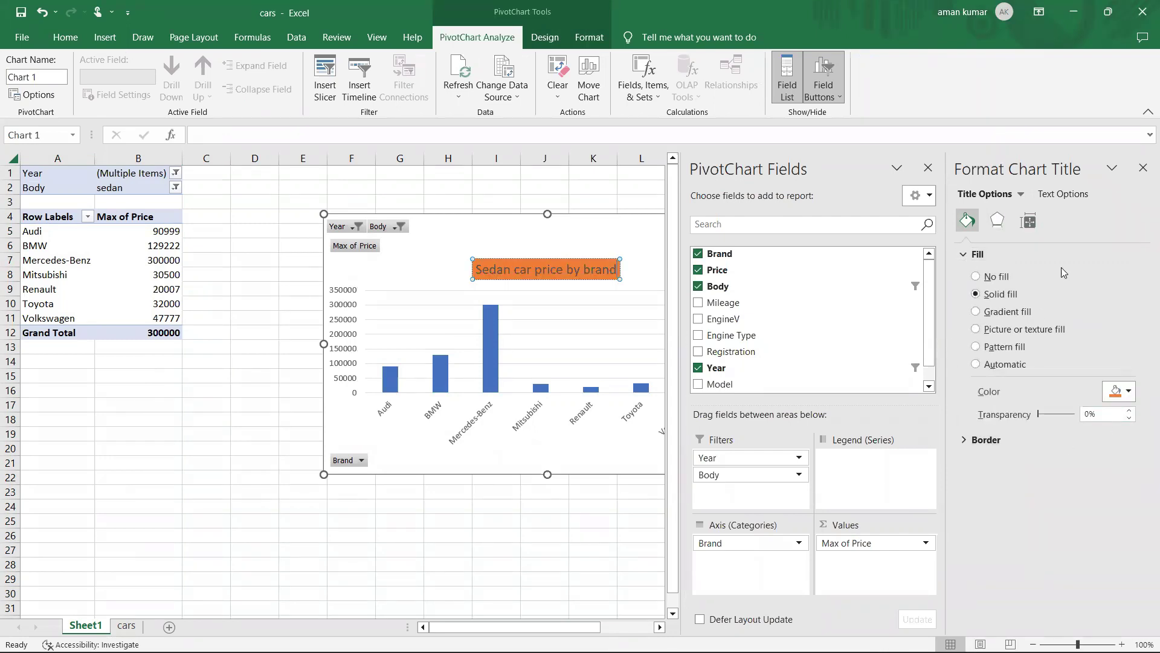
left_click(997, 222)
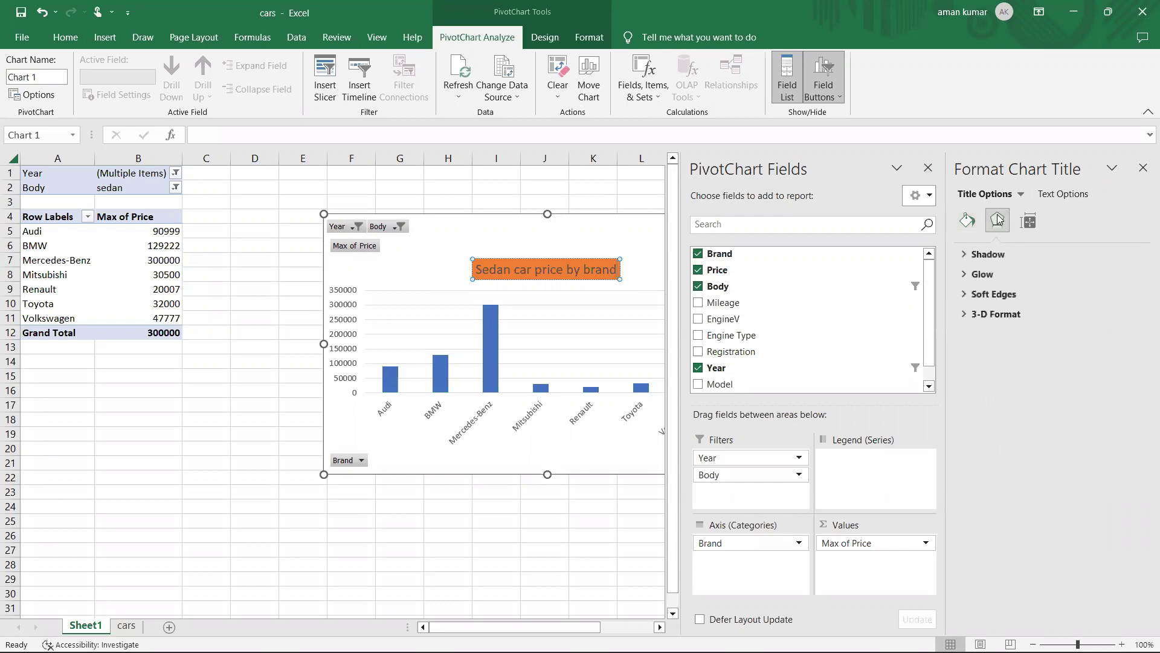
left_click(259, 390)
- Close the PivotChart field list, and apply the third chart style with striped columns and the colorful palette that starts with green
left_click(560, 237)
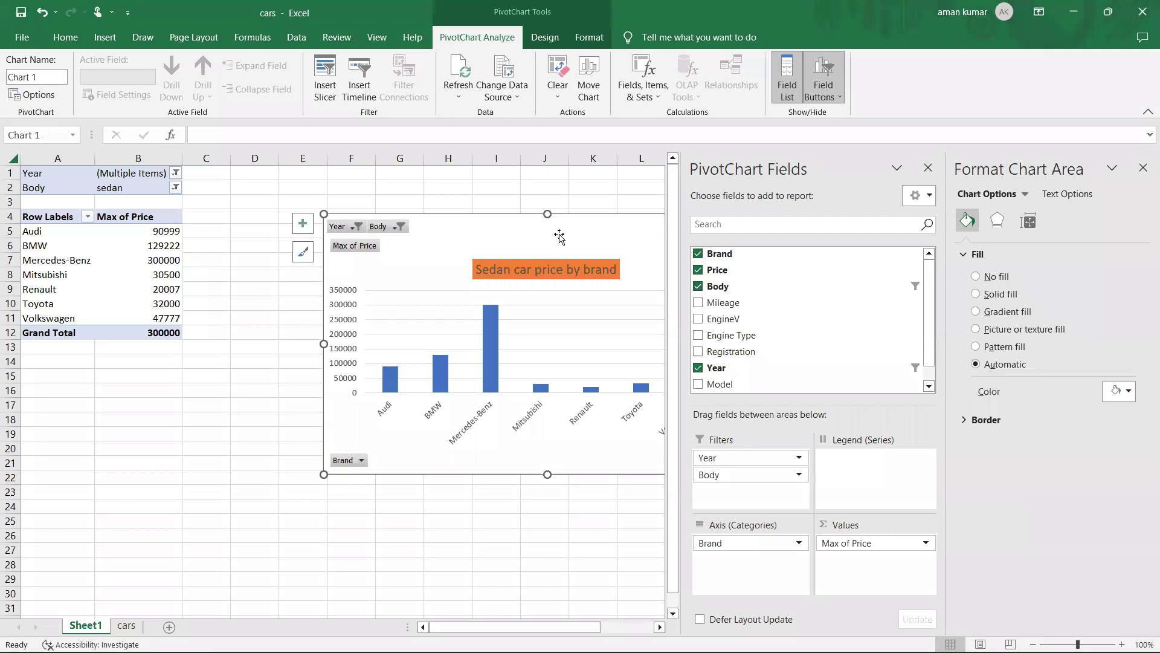
left_click(928, 168)
left_click(789, 252)
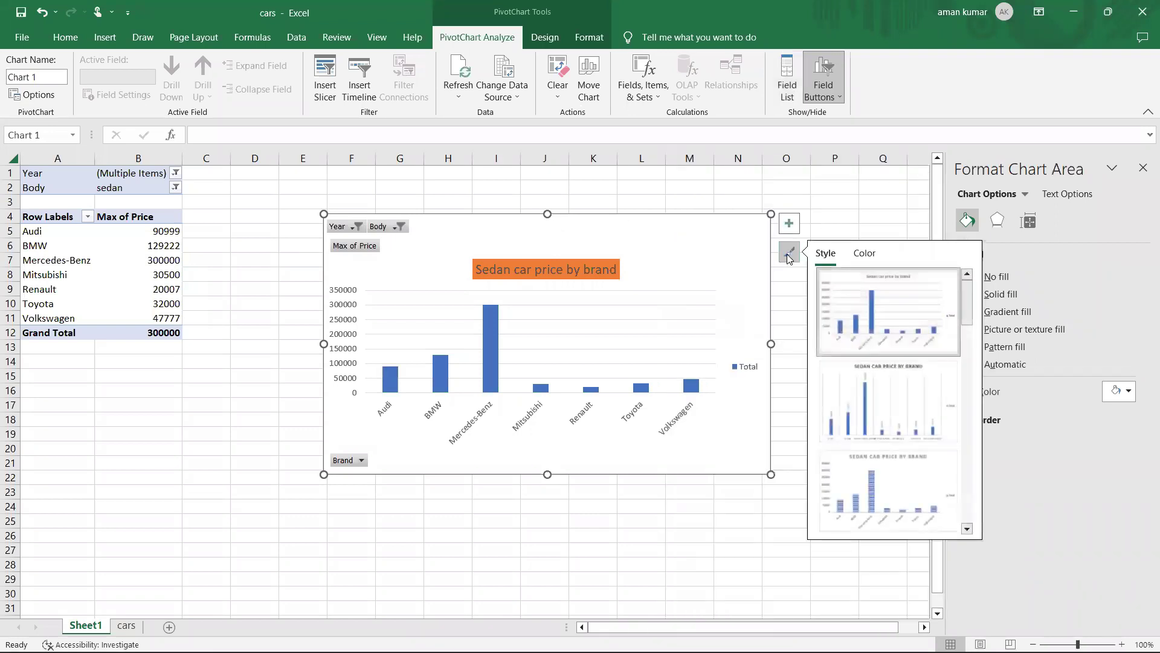
left_click(872, 491)
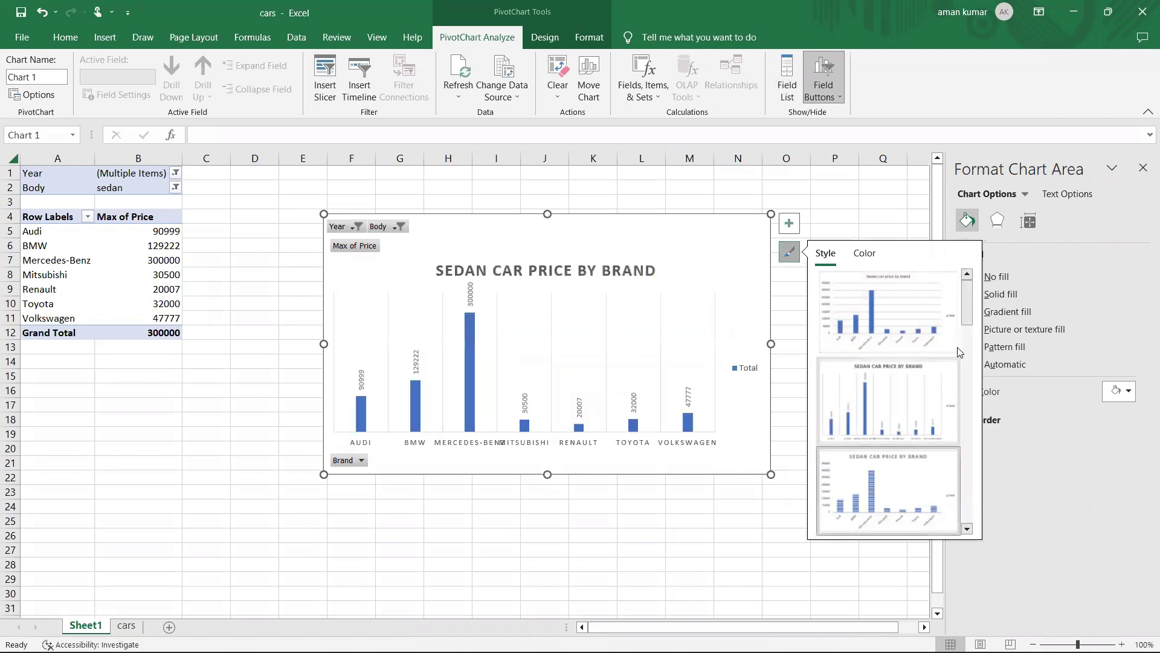
left_click(865, 254)
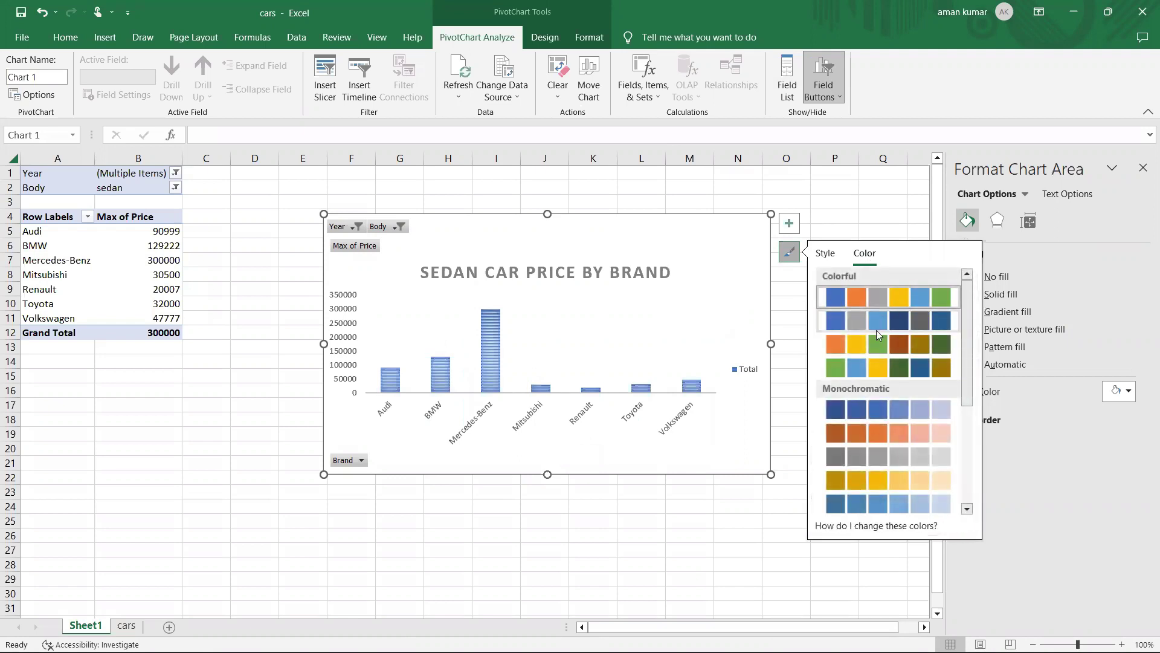
left_click(880, 367)
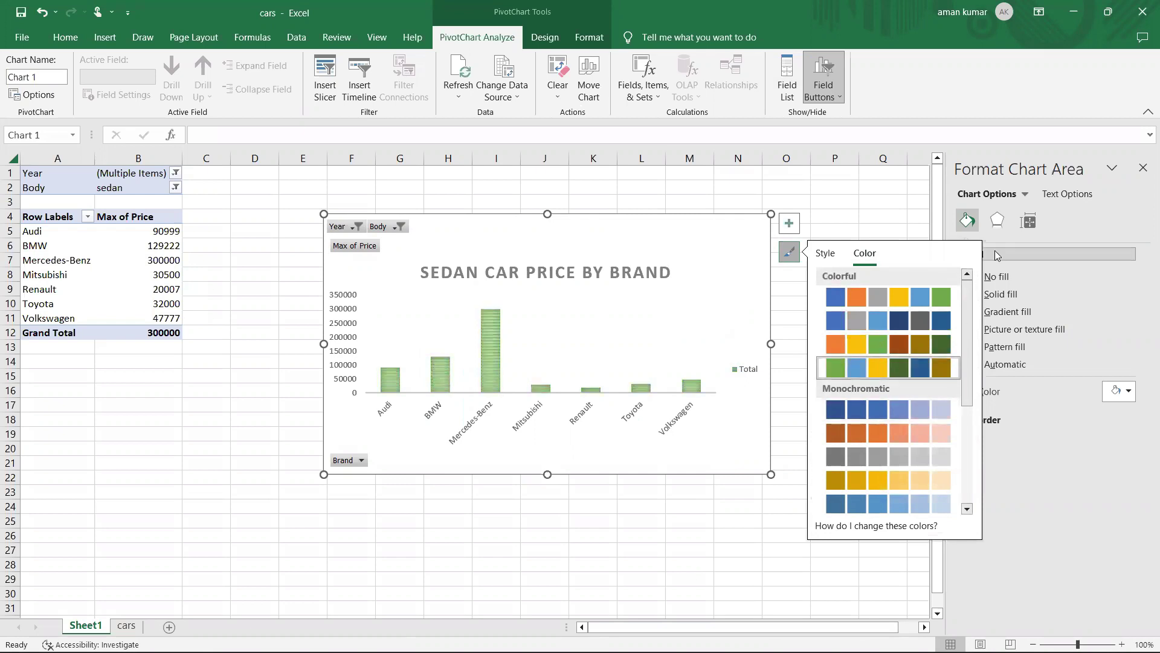
left_click(879, 200)
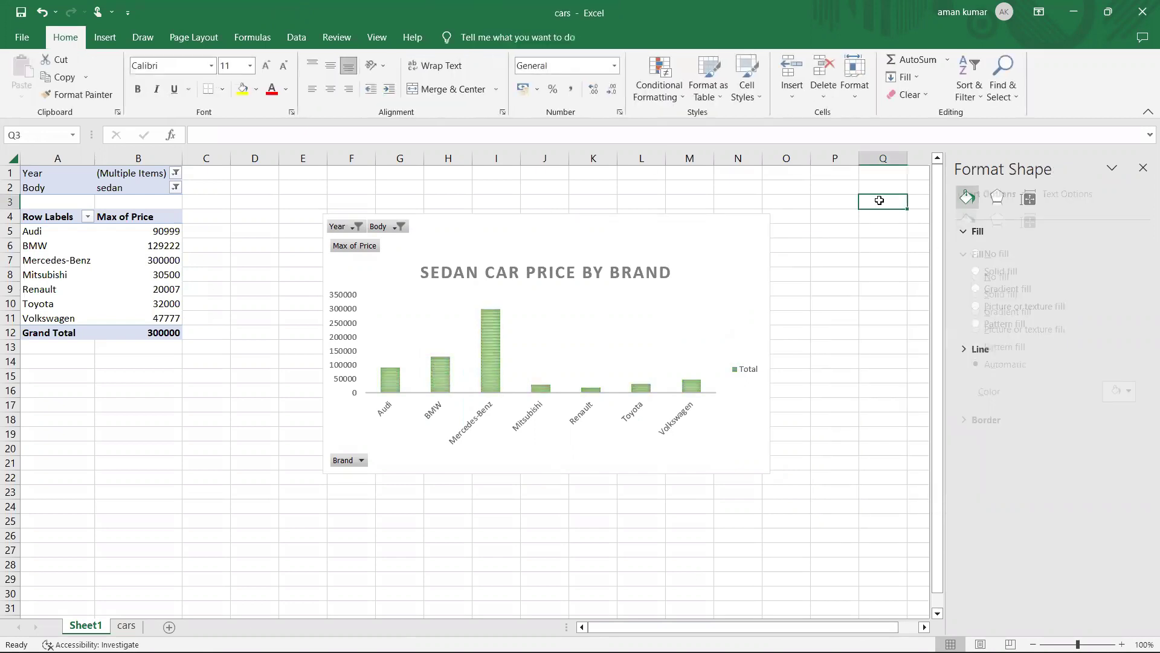
left_click(570, 325)
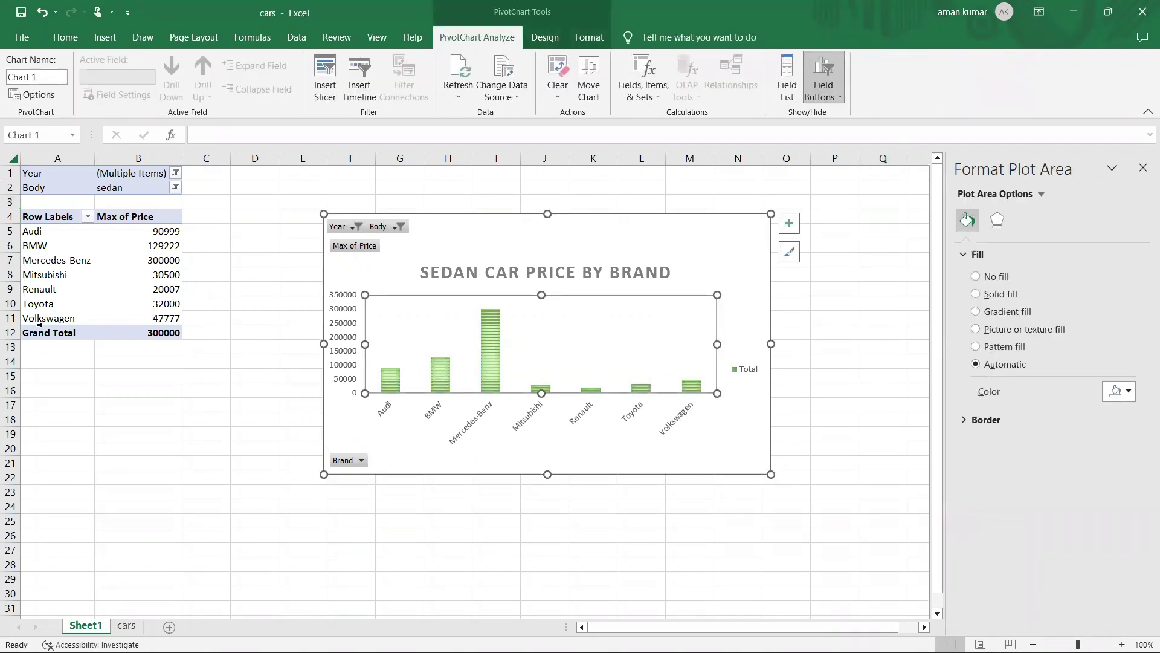
left_click(61, 158)
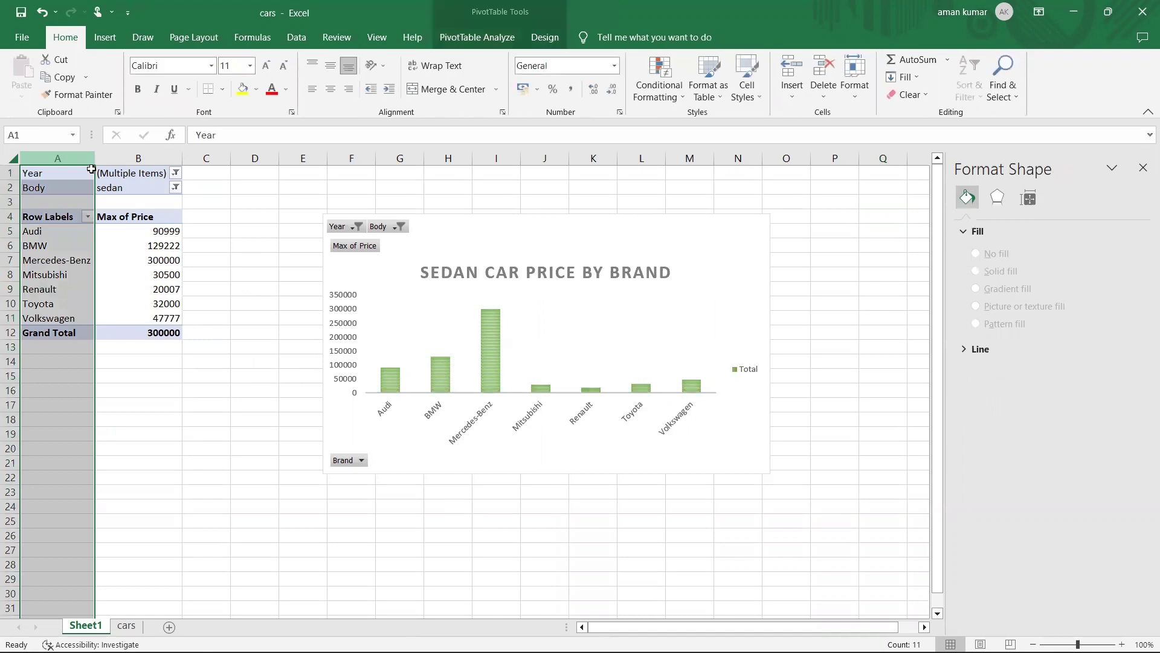
left_click(133, 187)
left_click(134, 192)
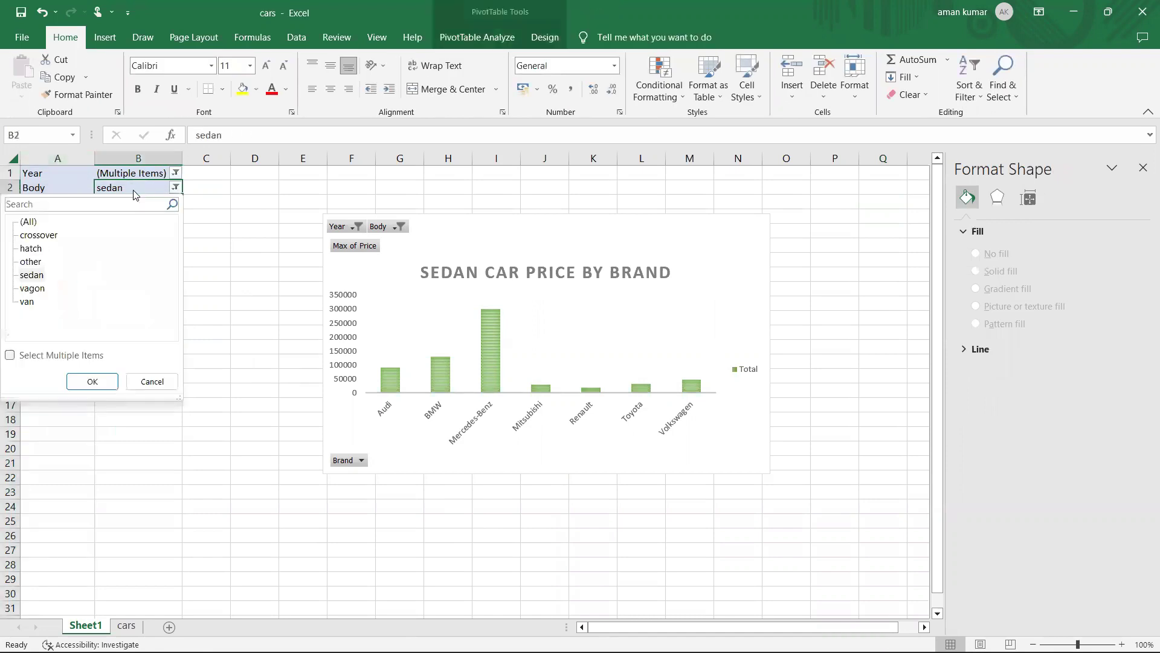
left_click(155, 512)
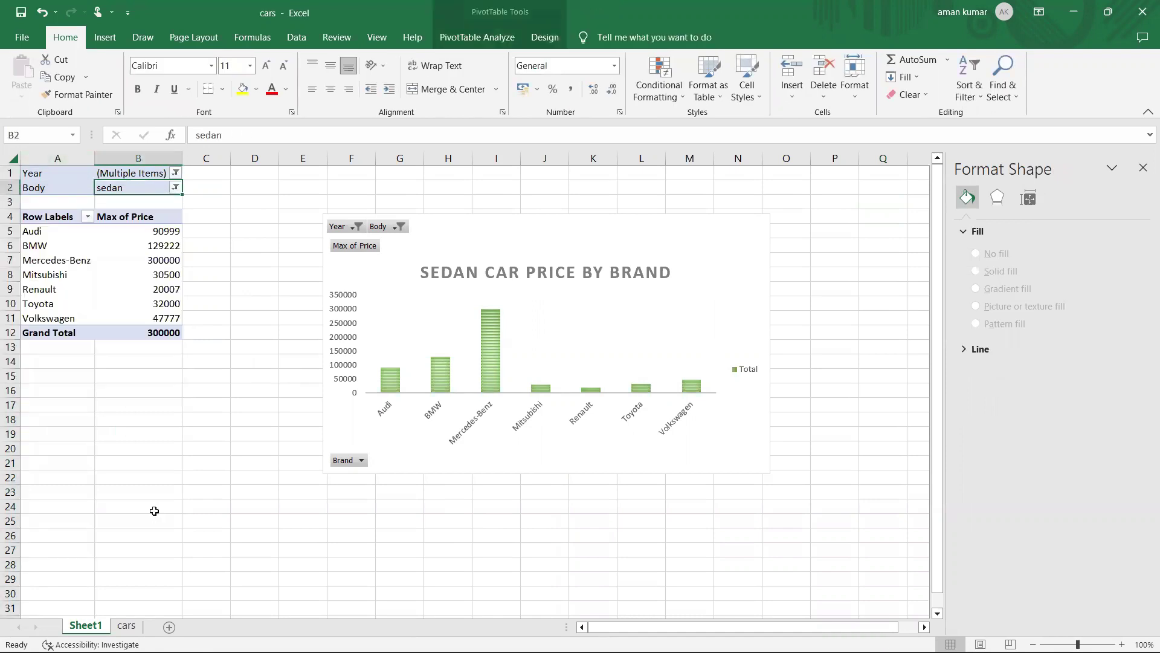
left_click(458, 245)
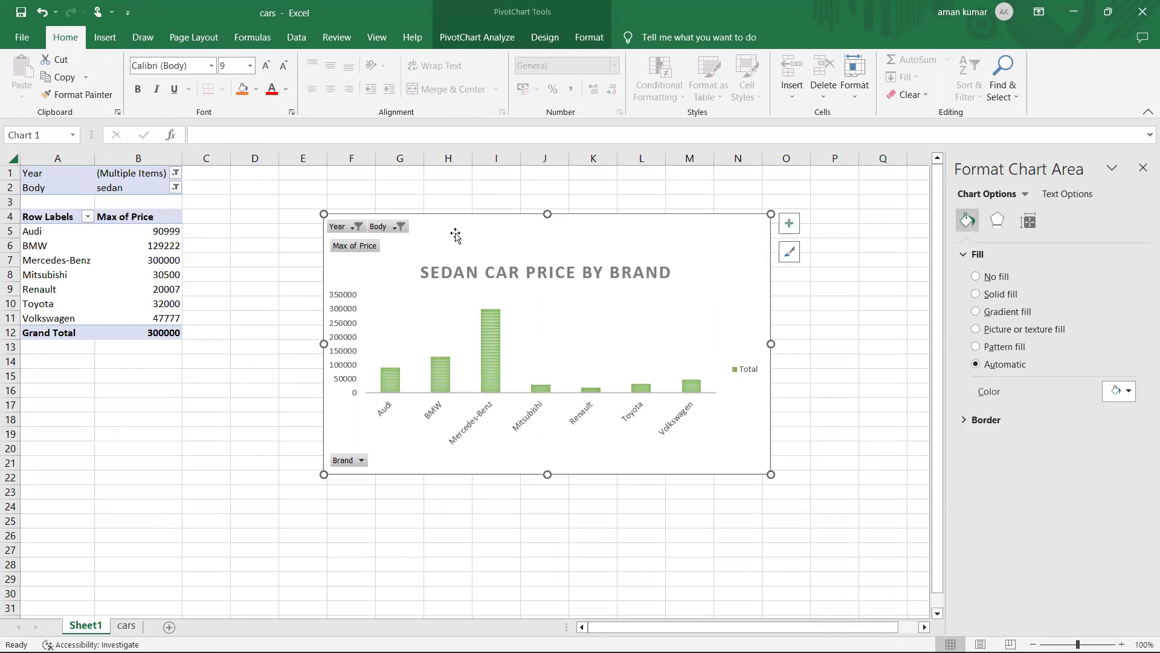
- Review the data analysis question list in Scrble Lite and return to the PivotChart in Excel
mouse_move(459, 650)
left_click(737, 635)
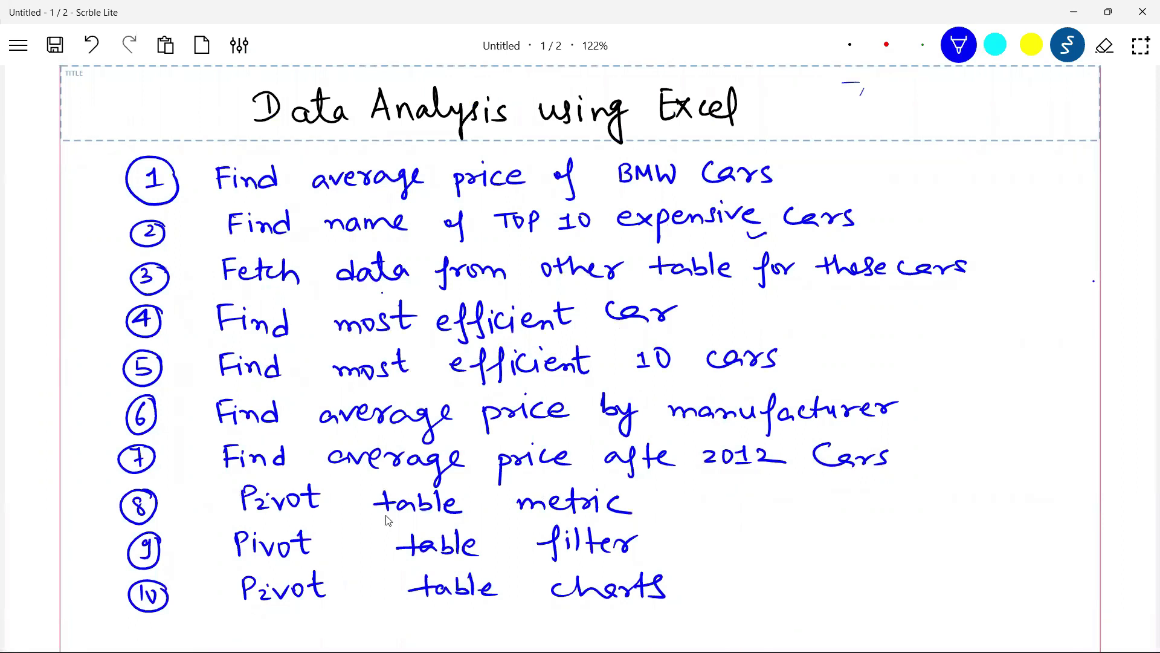
key("alt+Tab")
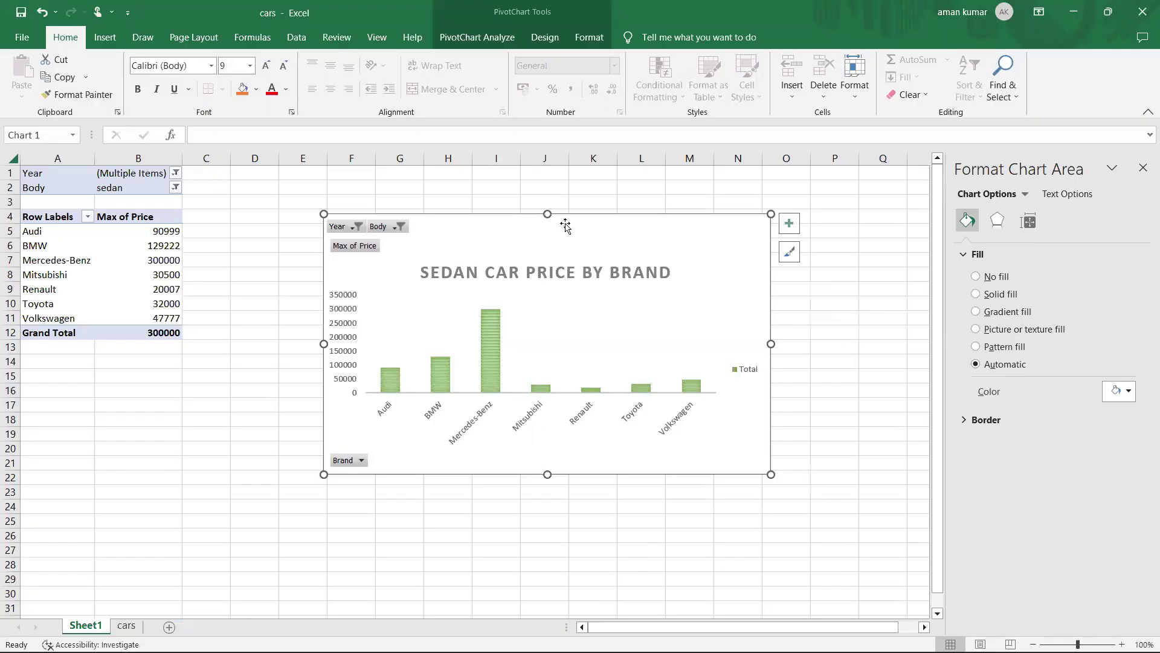
- Drill down into the Mercedes-Benz maximum price in the PivotTable to extract its underlying sedan records onto a new sheet
left_click(448, 245)
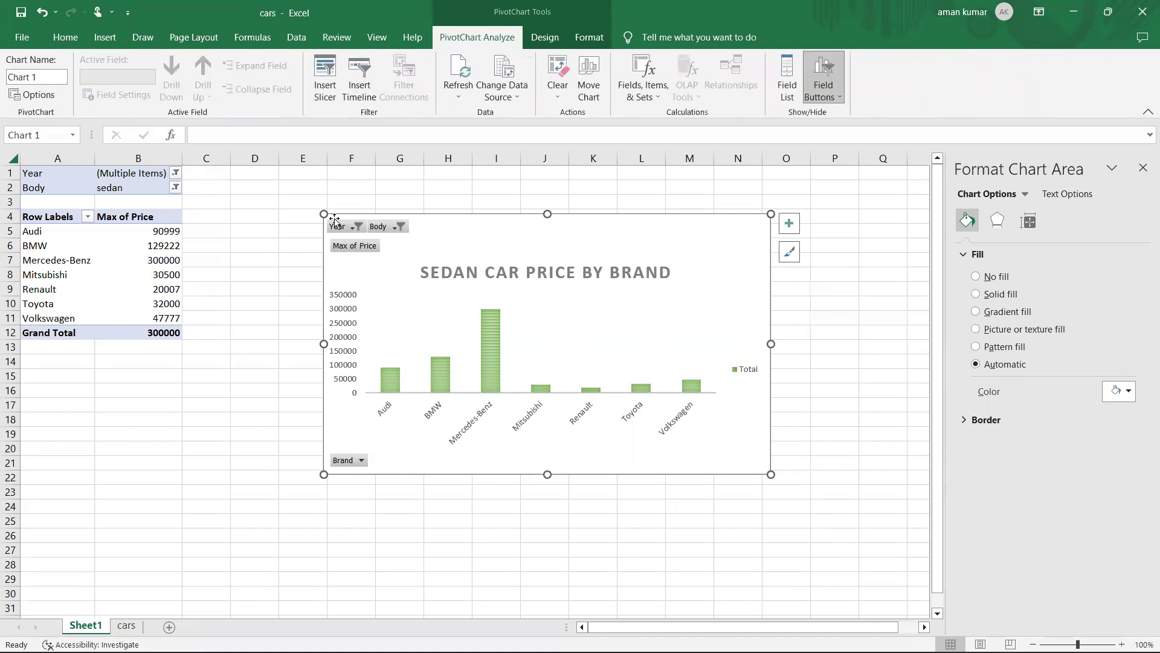
left_click(136, 263)
double_click(136, 263)
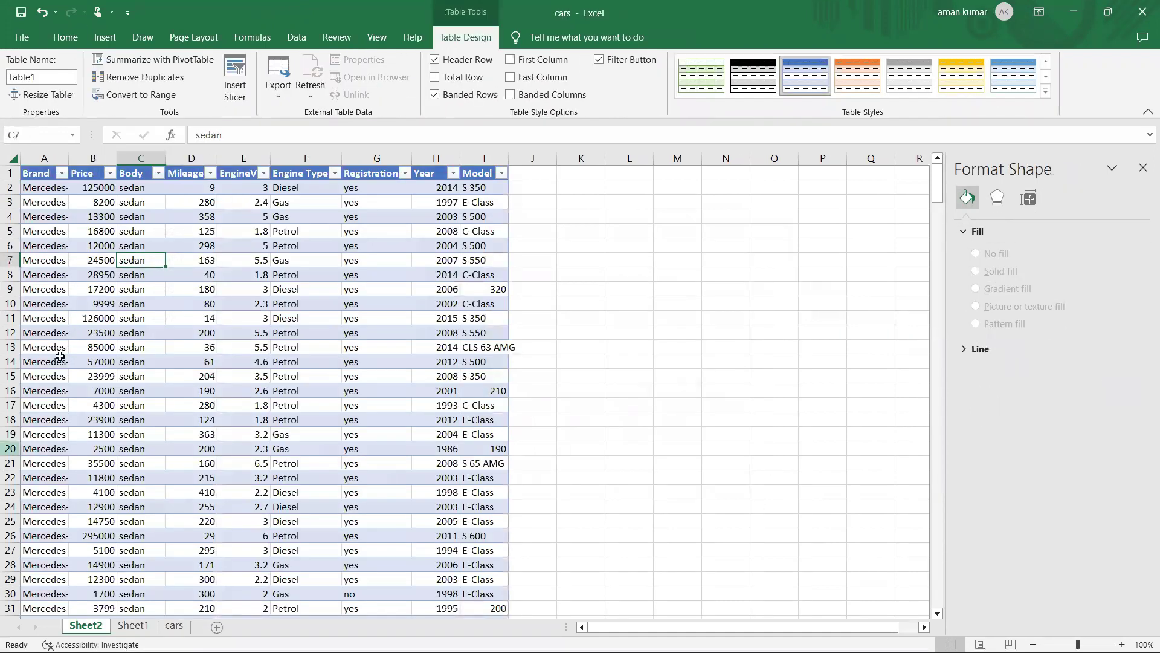
- Compare the extracted records on Sheet2 with the PivotTable on Sheet1, and switch to the question list in Scrble Lite
left_click(132, 627)
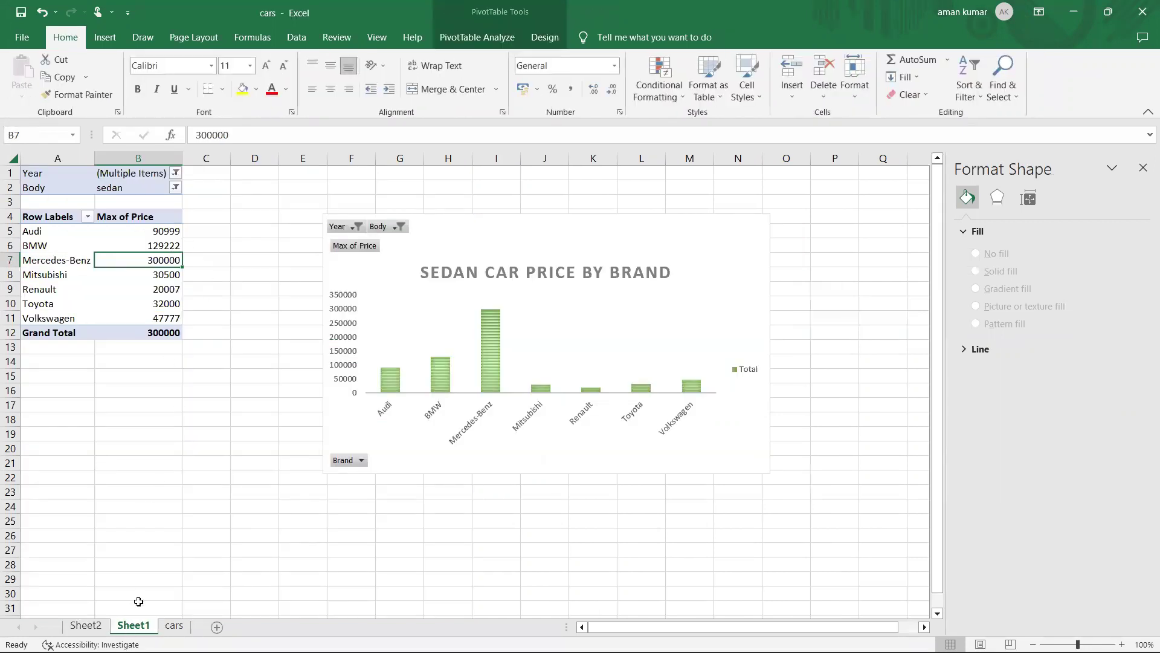
left_click(86, 626)
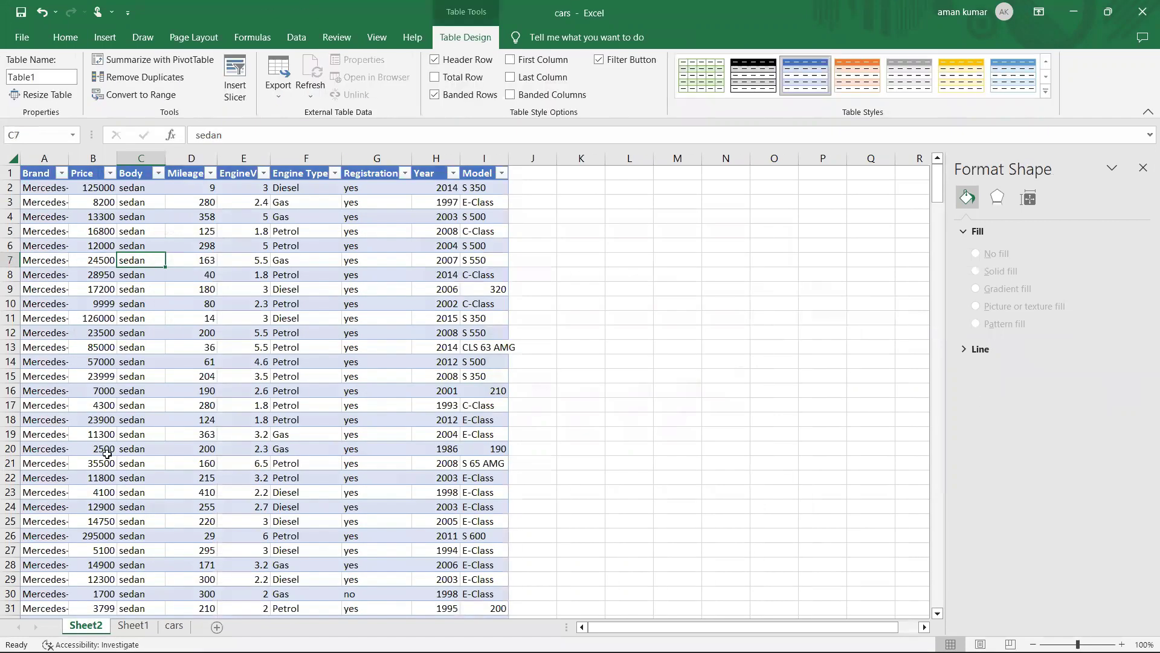
left_click(128, 629)
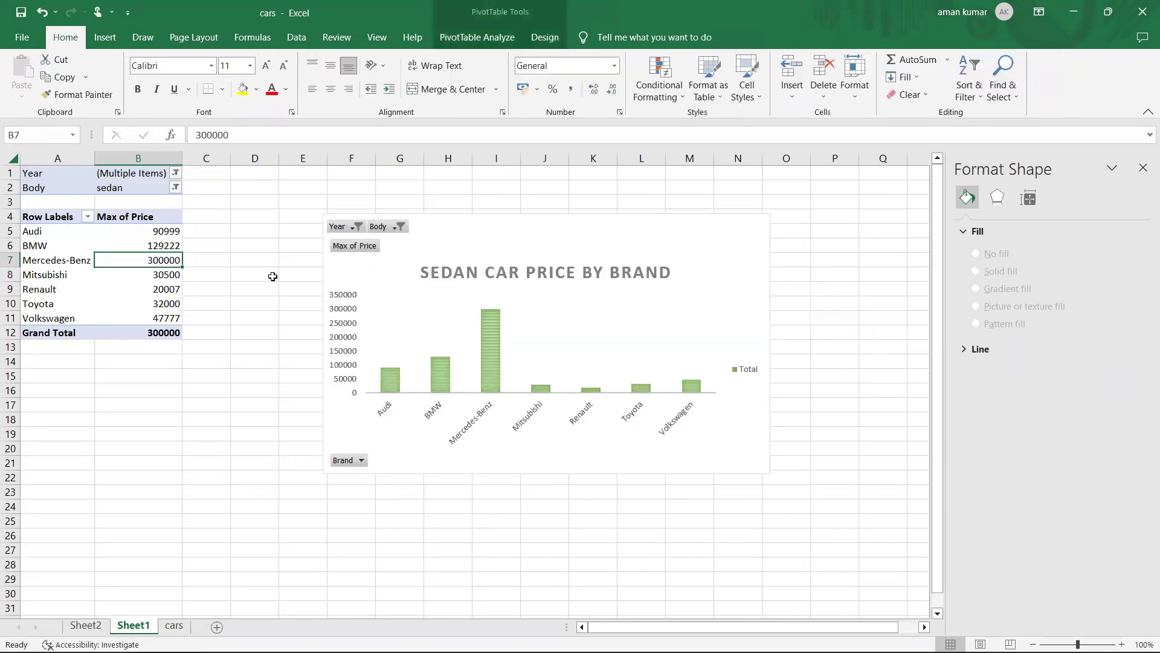
left_click(737, 635)
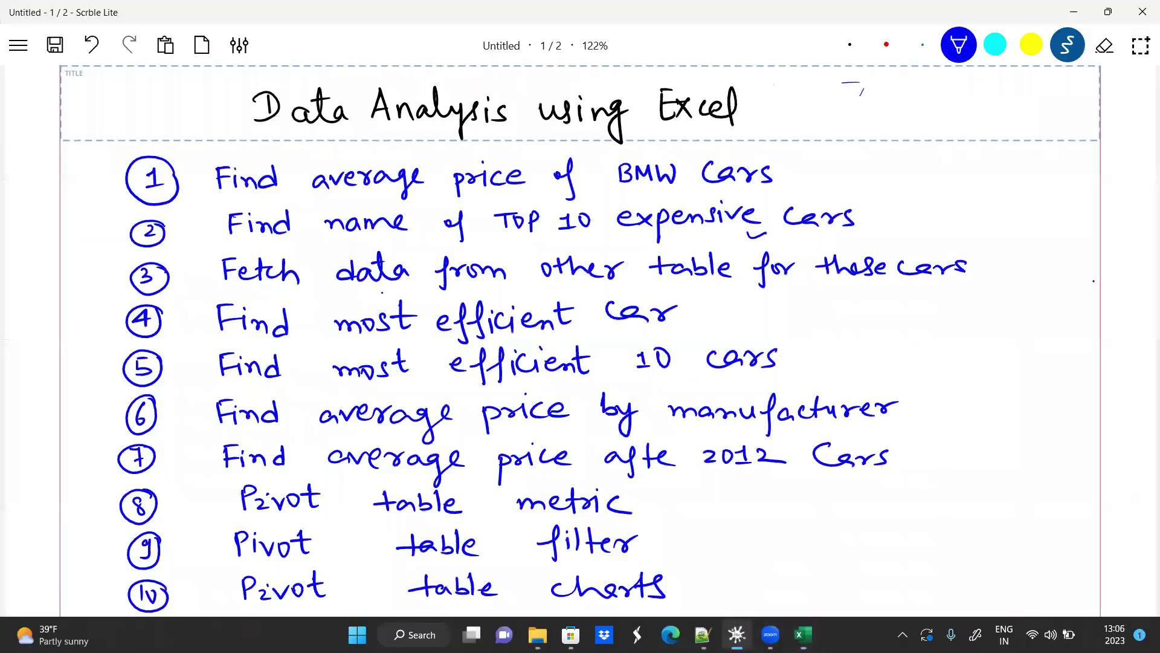